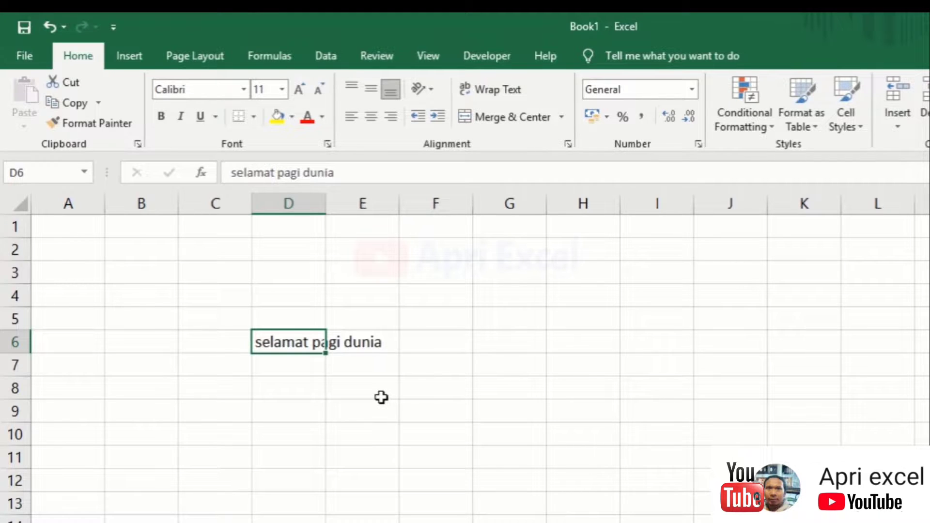
Enter 'nama panjang' in cell C6
left_click(359, 345)
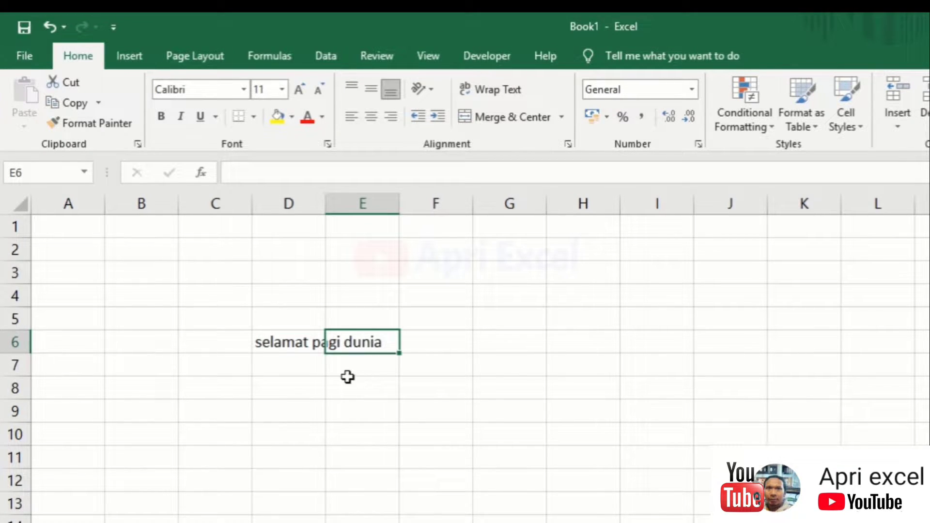
left_click(233, 347)
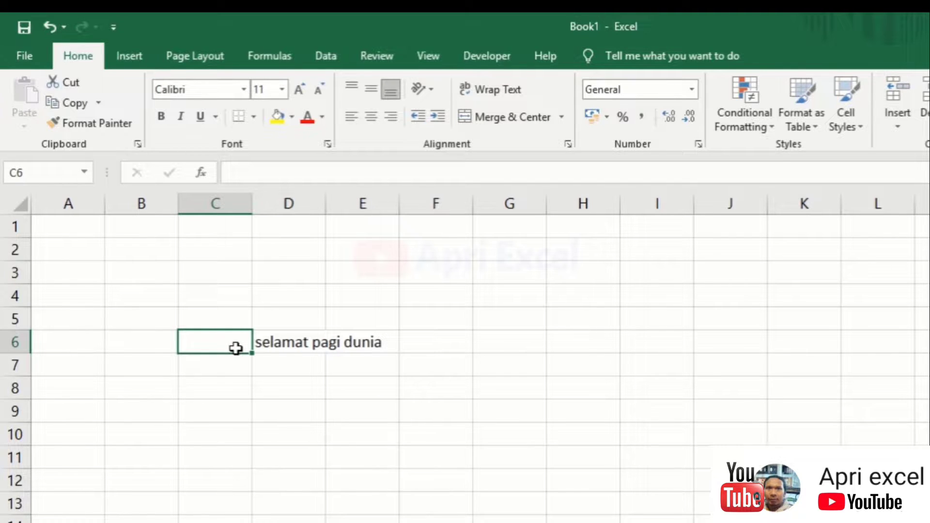
type("nalma panjang")
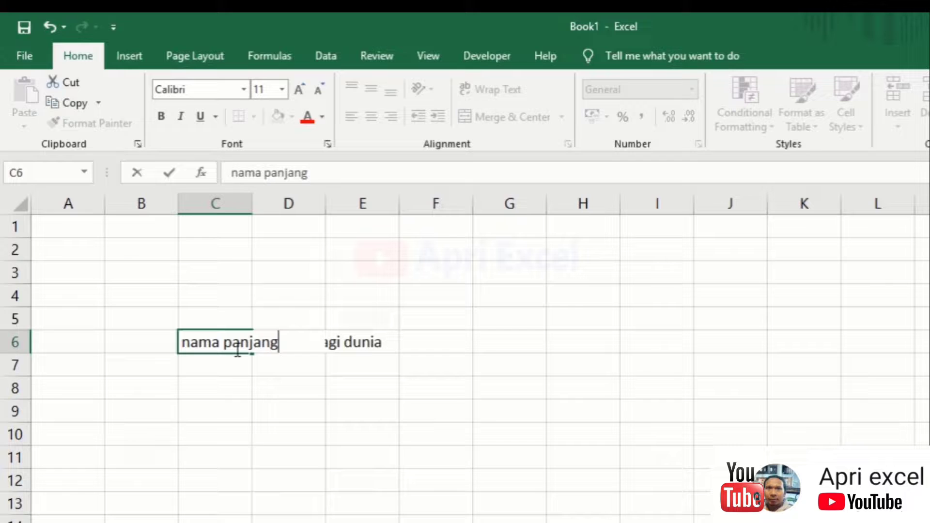
key("Return")
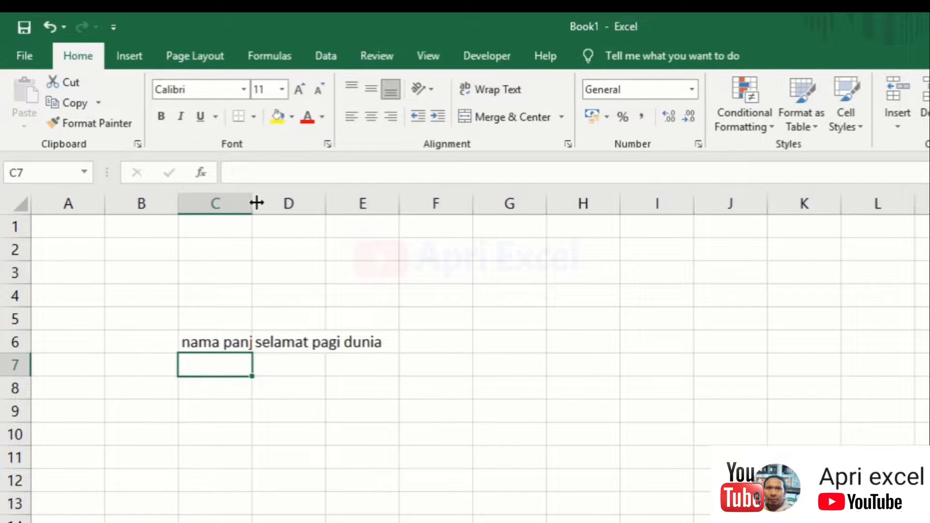
AutoFit columns C and D so 'nama panjang' and 'selamat pagi dunia' show fully
left_click_drag(257, 203, 328, 214)
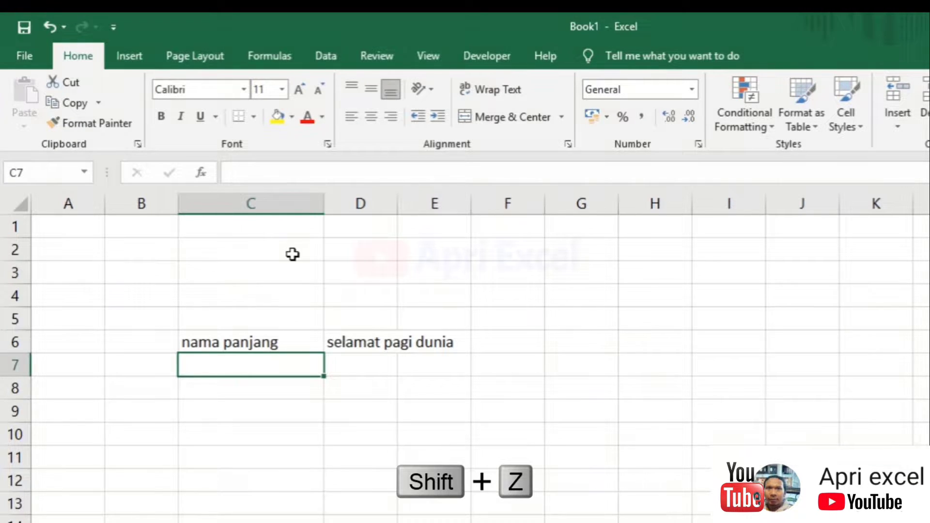
key("ctrl+z")
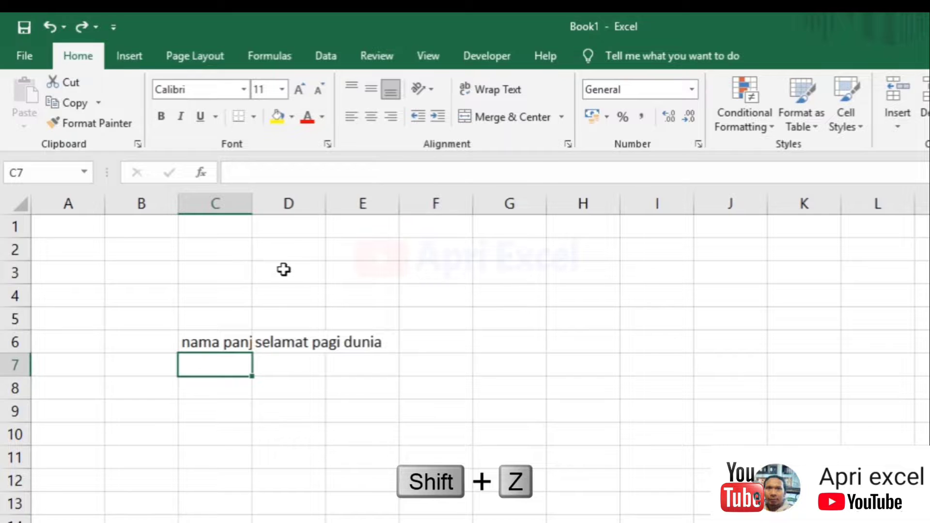
double_click(253, 195)
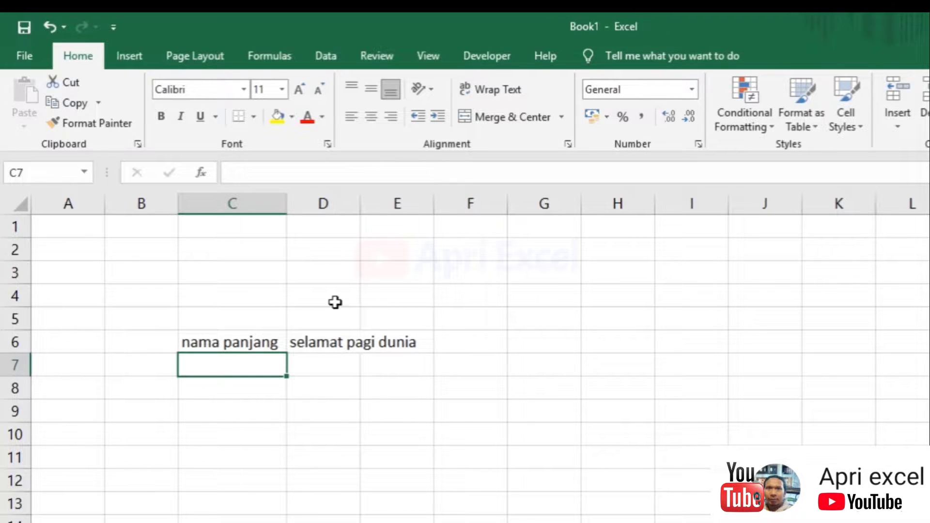
double_click(364, 196)
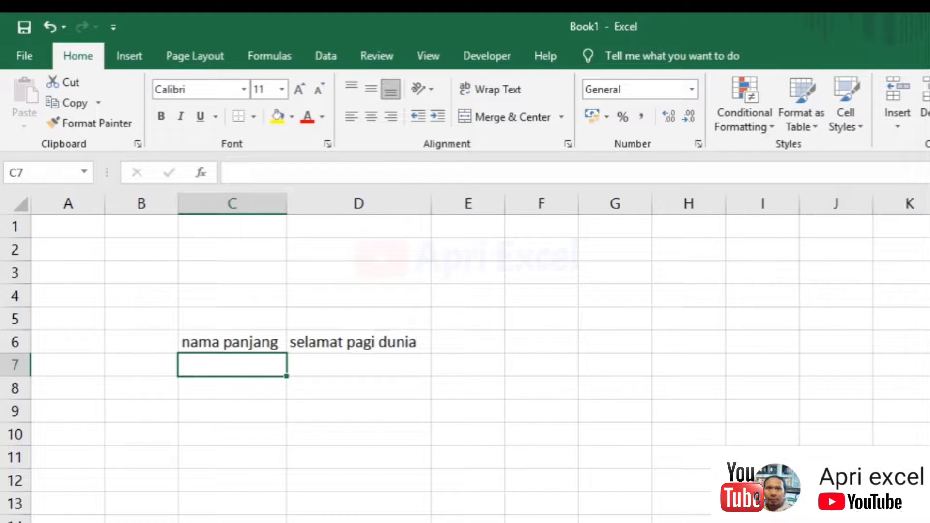
Enter 'tulisan yang panjang' in cell C10
left_click(221, 447)
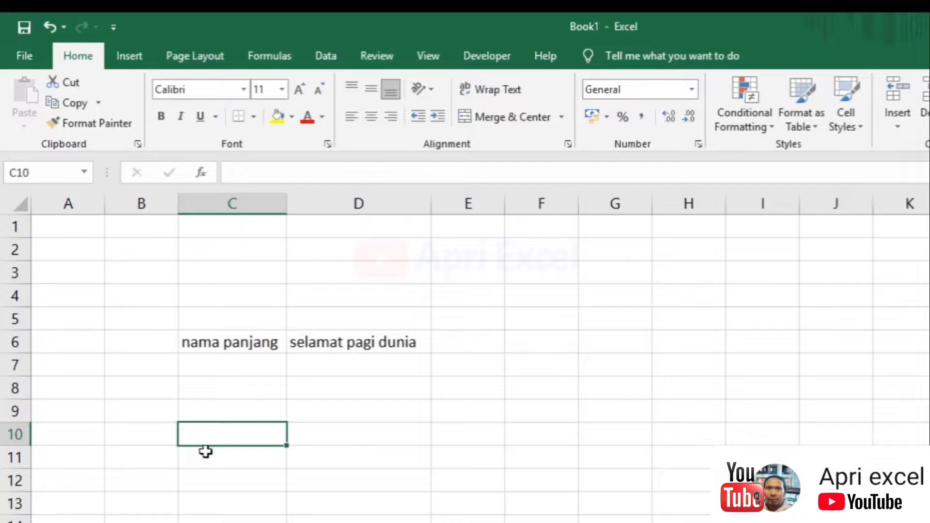
type("tu")
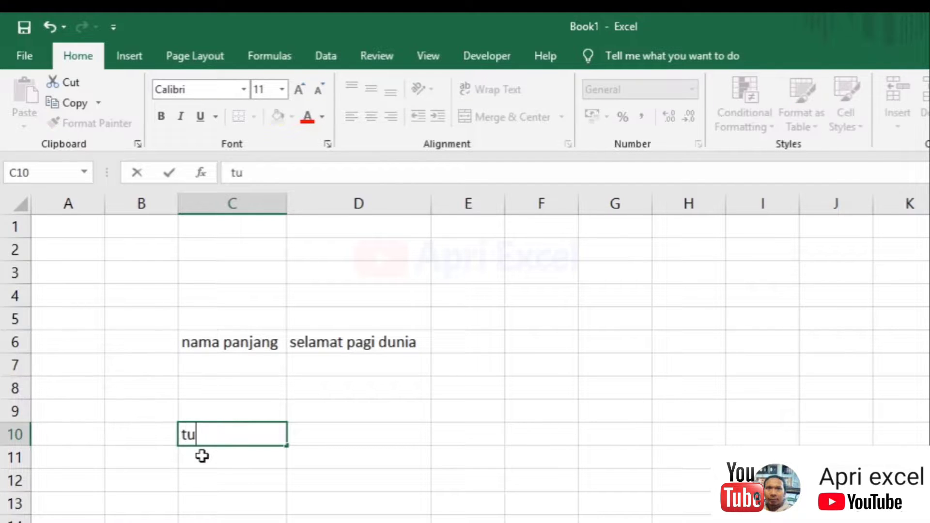
type("lisan yang panjang")
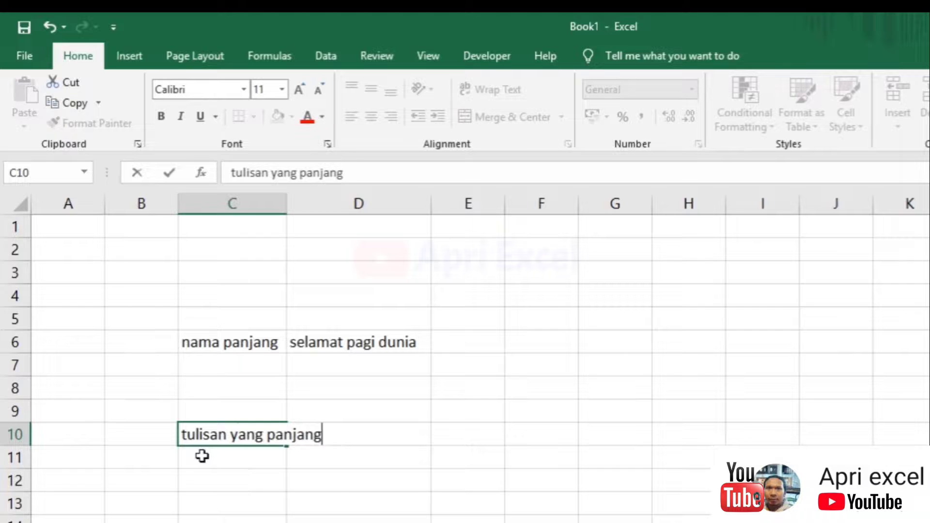
key("Return")
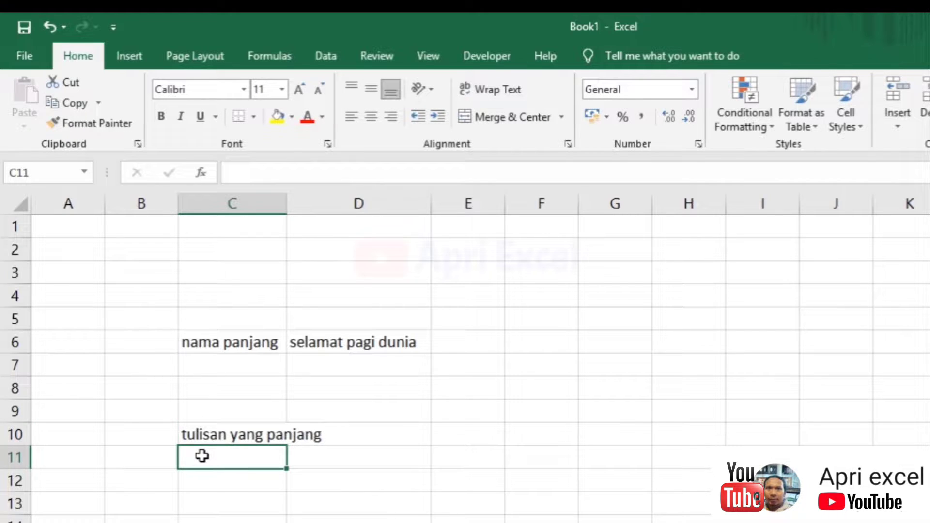
AutoFit column C to the longer C10 text and check C6 and C10
left_click(218, 435)
left_click(220, 342)
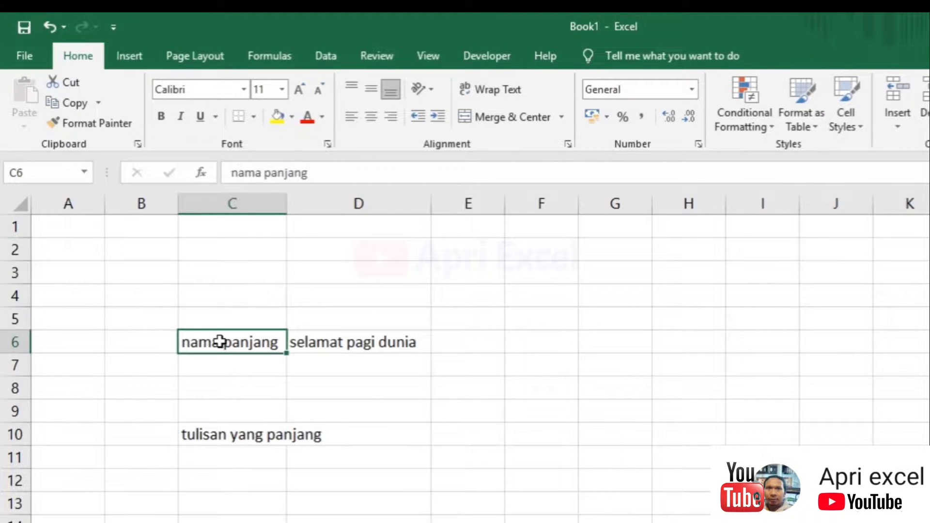
left_click(247, 432)
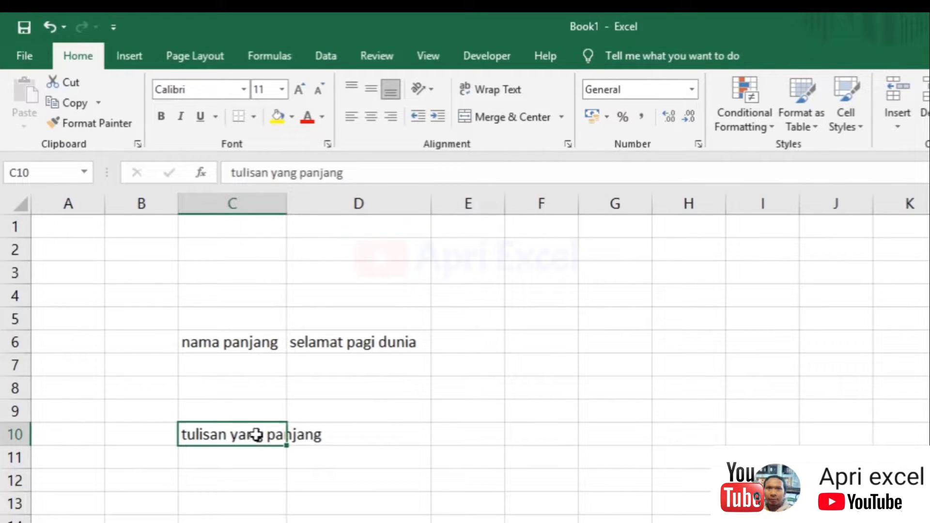
double_click(286, 198)
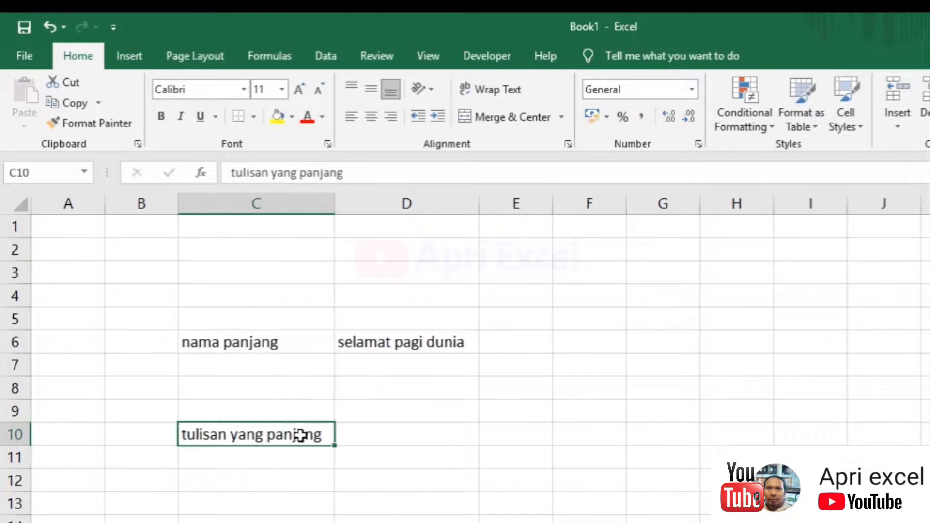
left_click(283, 345)
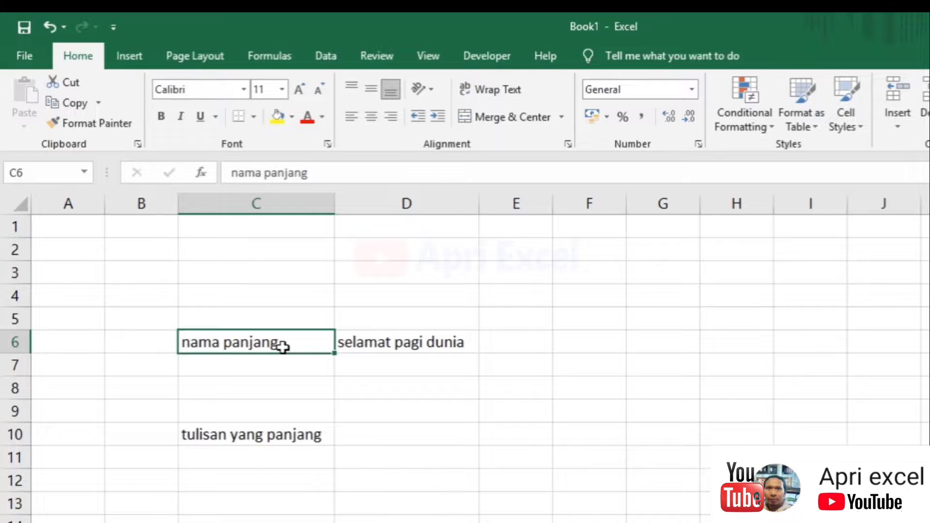
left_click(273, 430)
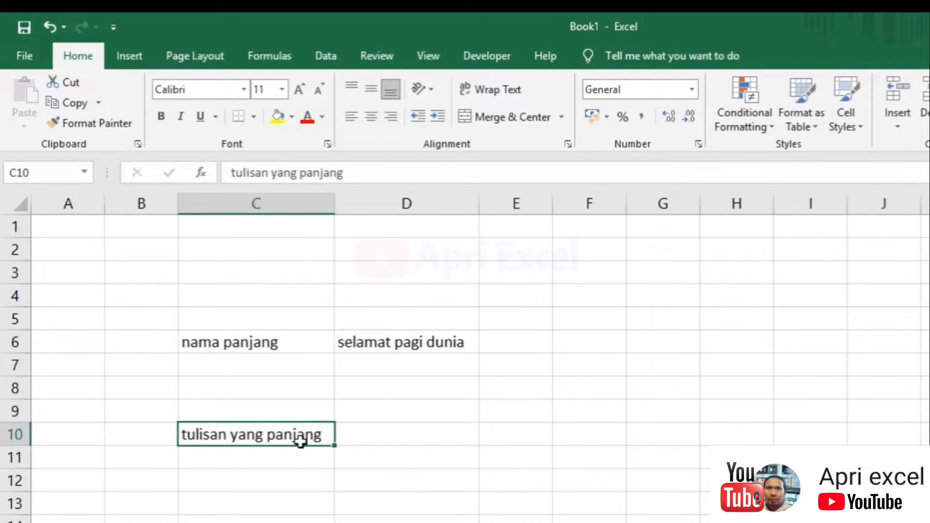
Clear the range C6:D10, then undo the clearing
left_click_drag(290, 347, 363, 428)
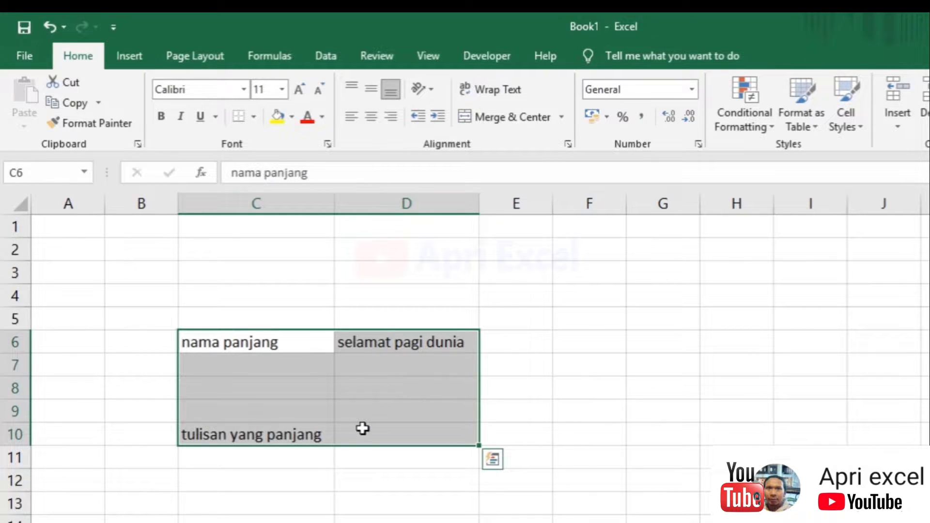
key("Delete")
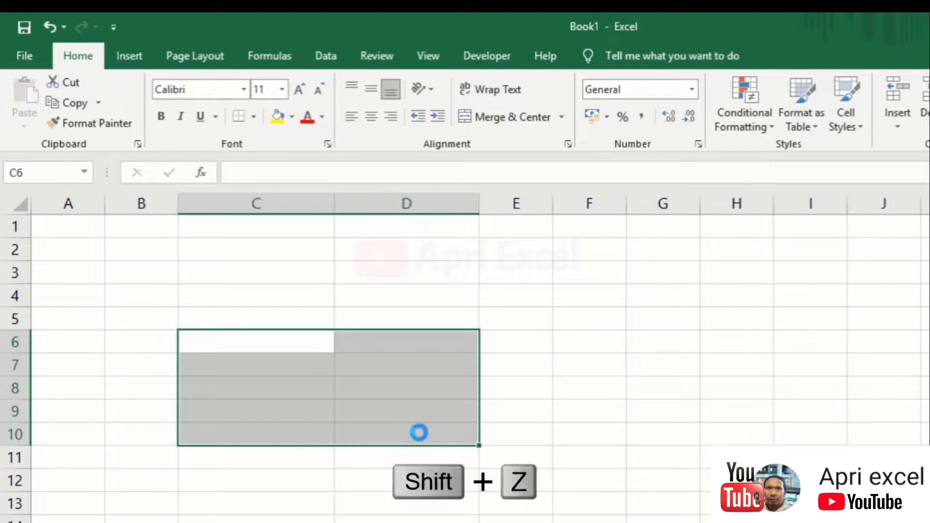
key("ctrl+z")
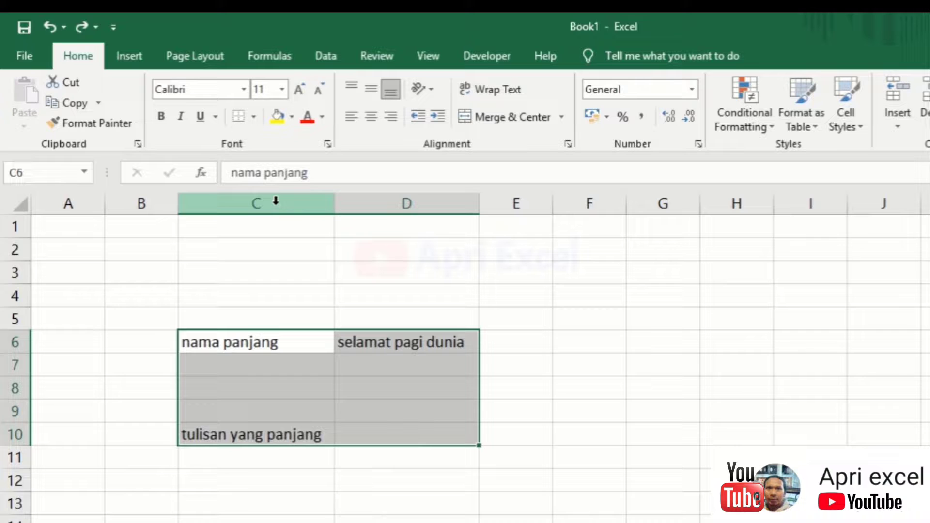
Delete whole columns C and D from the worksheet
left_click_drag(275, 201, 401, 196)
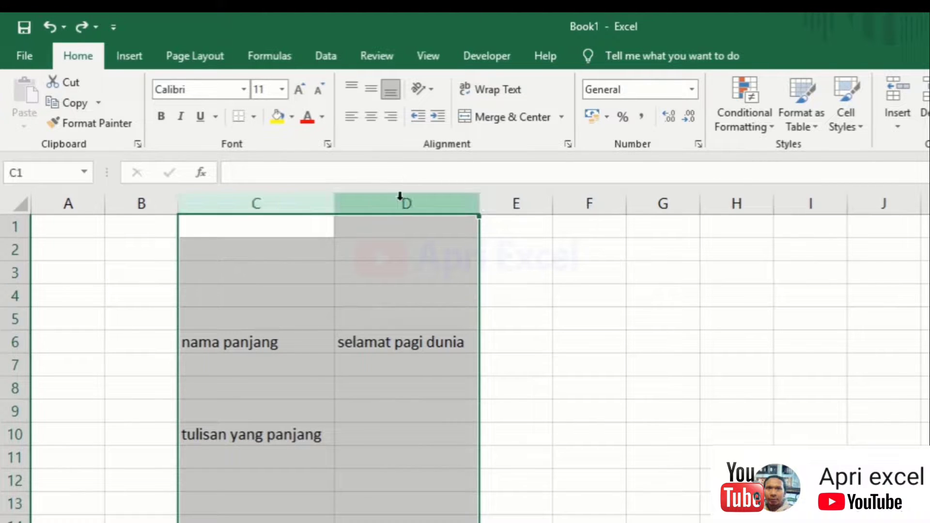
right_click(405, 199)
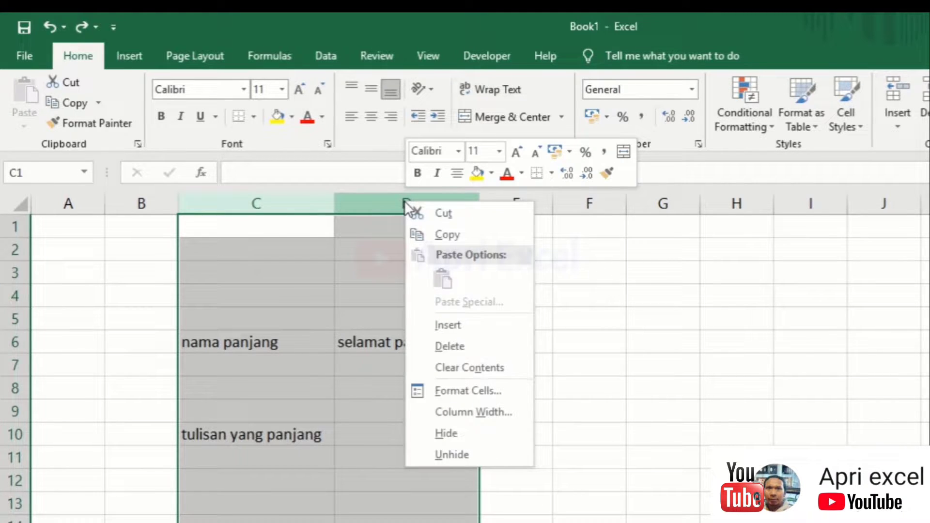
left_click(439, 349)
left_click(290, 297)
left_click(164, 257)
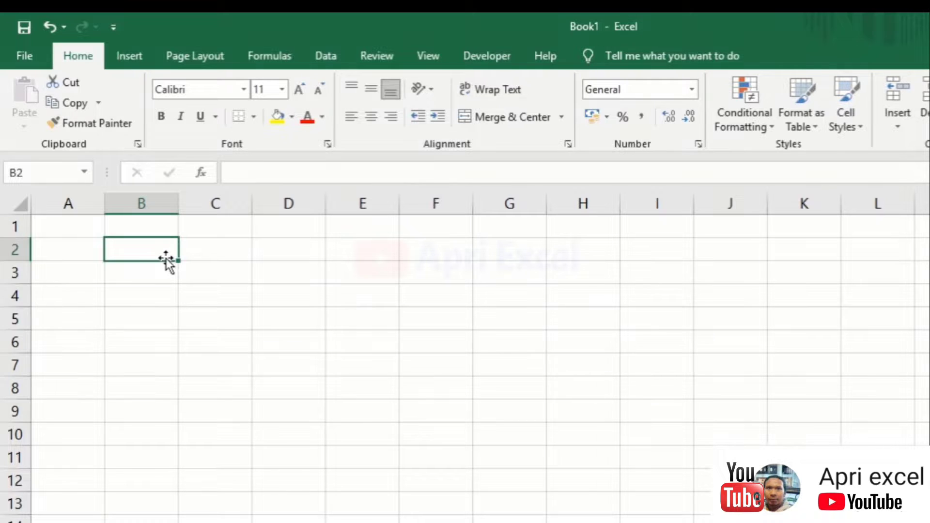
Enter 'tulisan dengan penulisan yang panjang dalam suatu cell' in B2 and widen column B
type("tulisan dengan p")
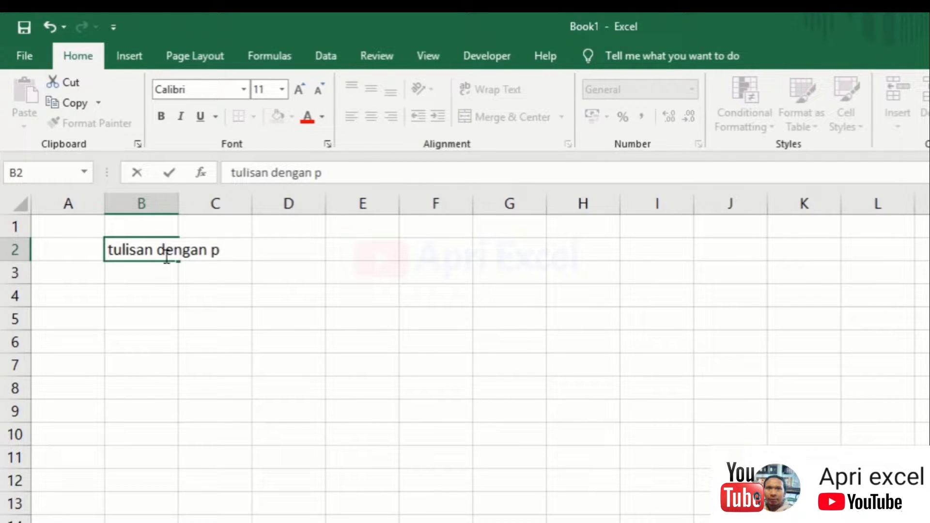
type("enulisan yang panjang d")
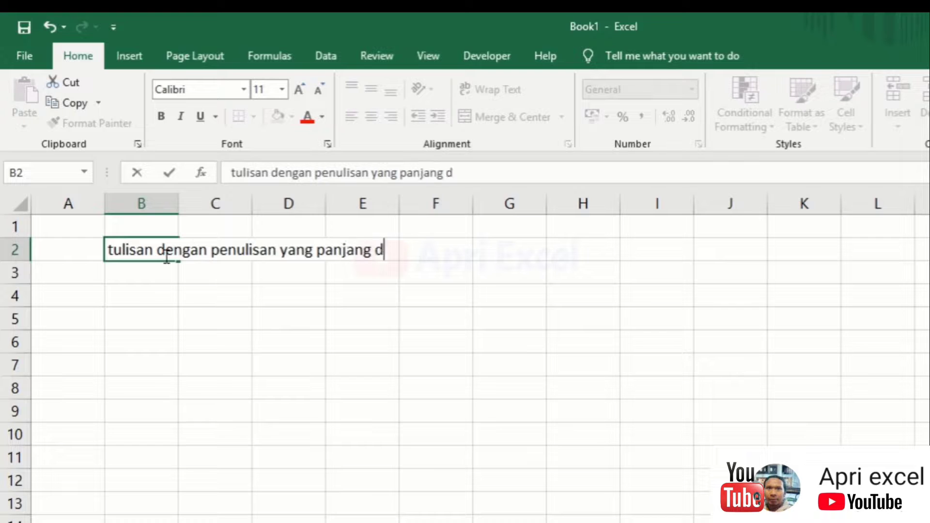
type("alam suatu cell")
key("Return")
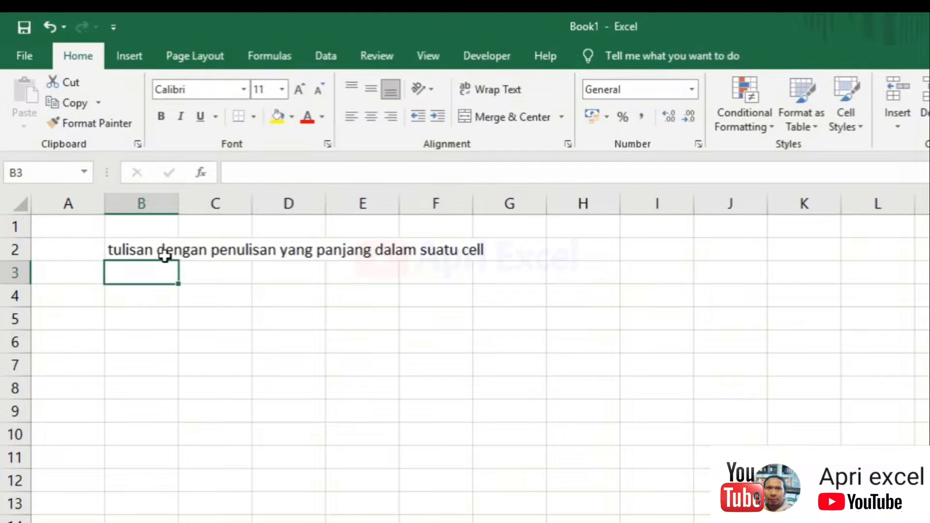
left_click(163, 250)
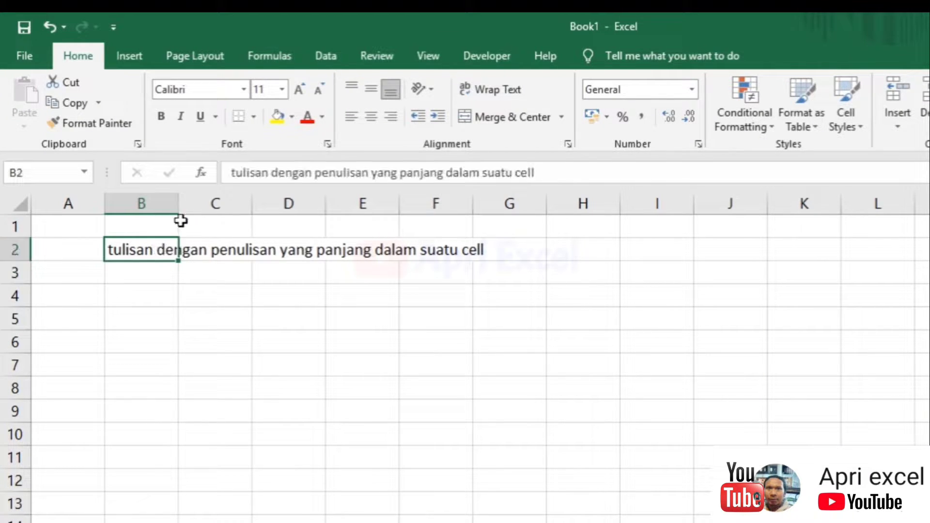
left_click_drag(178, 204, 358, 232)
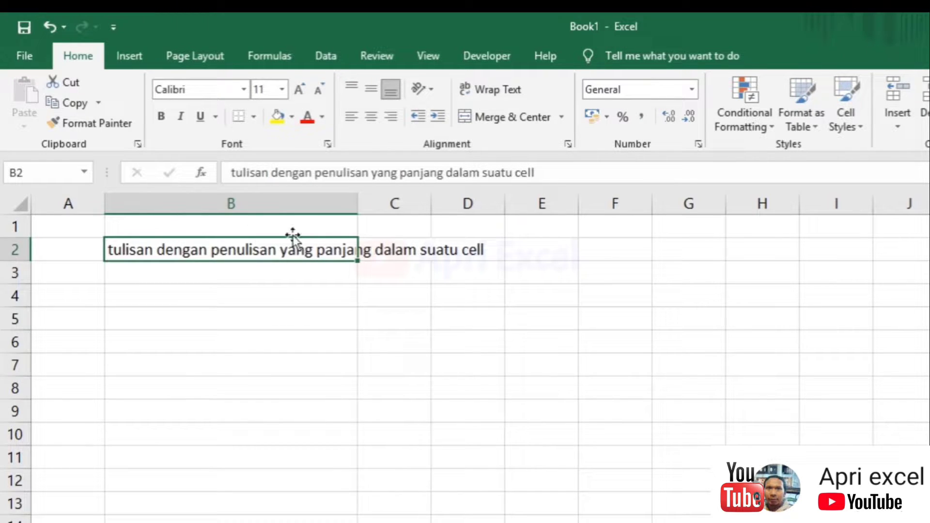
Enter headers 'no' in A1, 'text' in B1 and 'keterangan' in C1
left_click(98, 228)
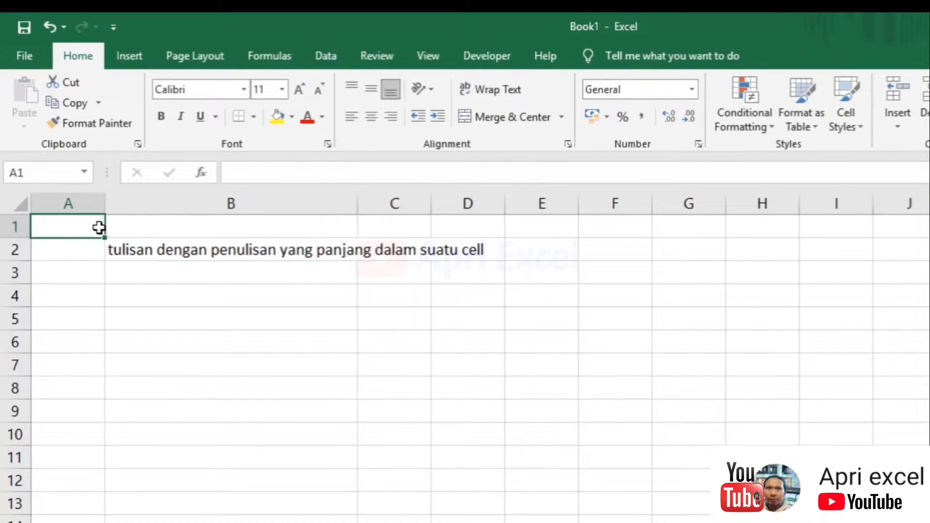
type("not")
key("Tab")
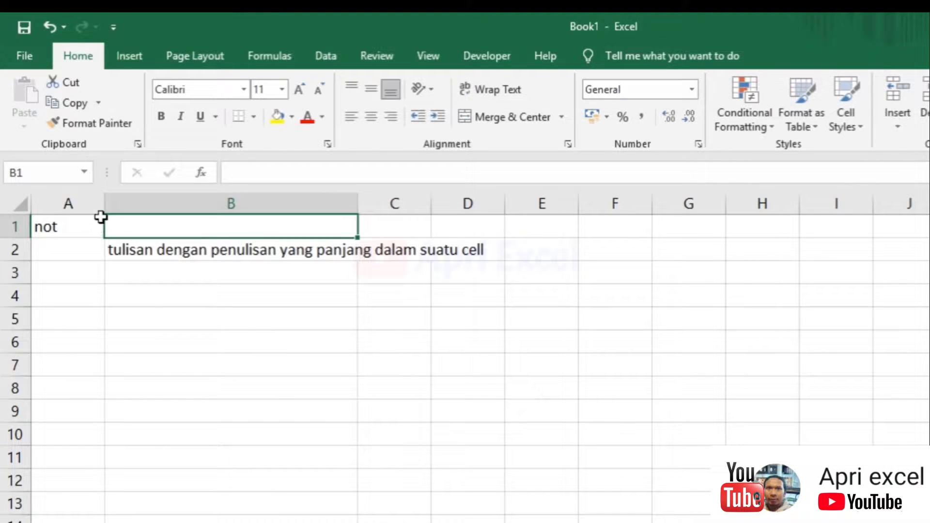
left_click(101, 218)
double_click(101, 218)
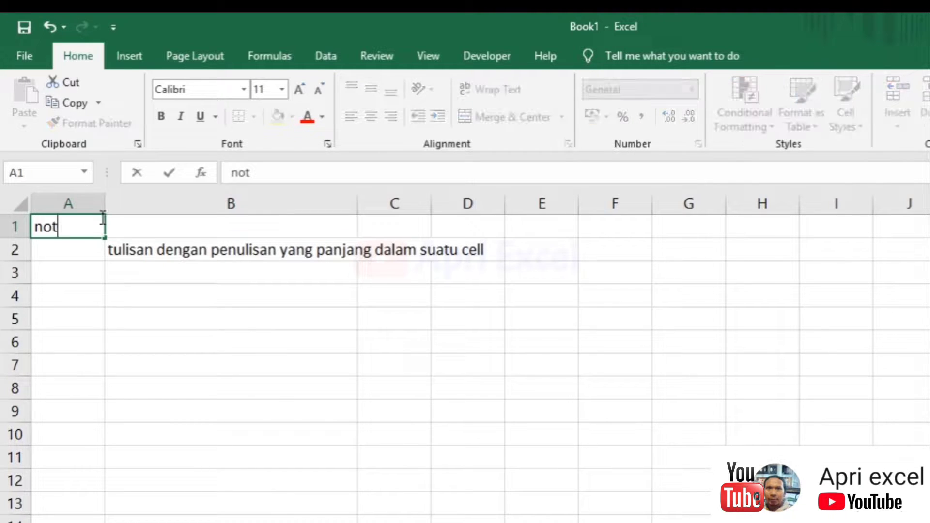
key("Tab")
type("text")
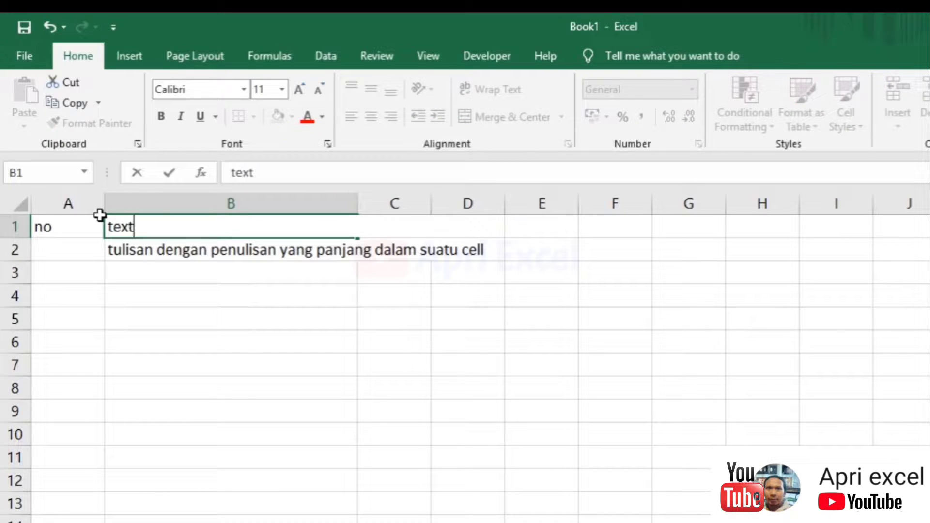
key("Tab")
type("keterangan")
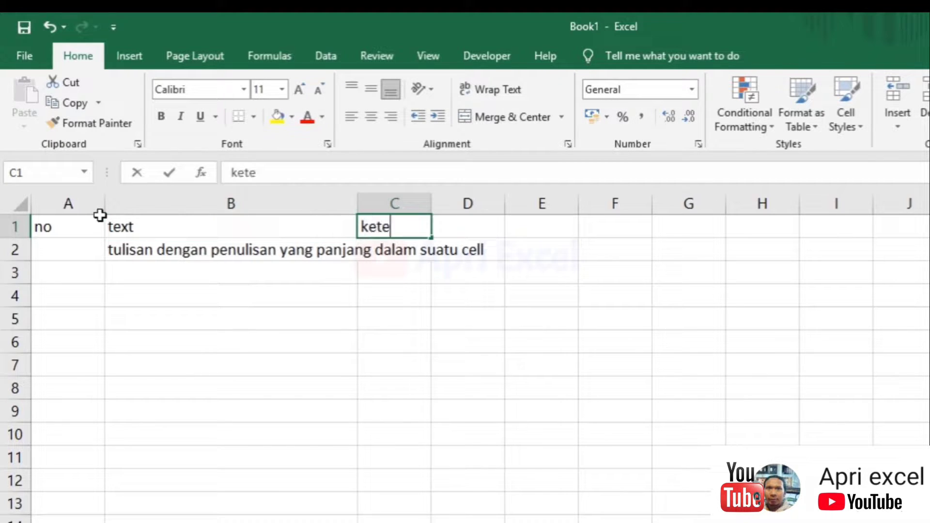
key("Return")
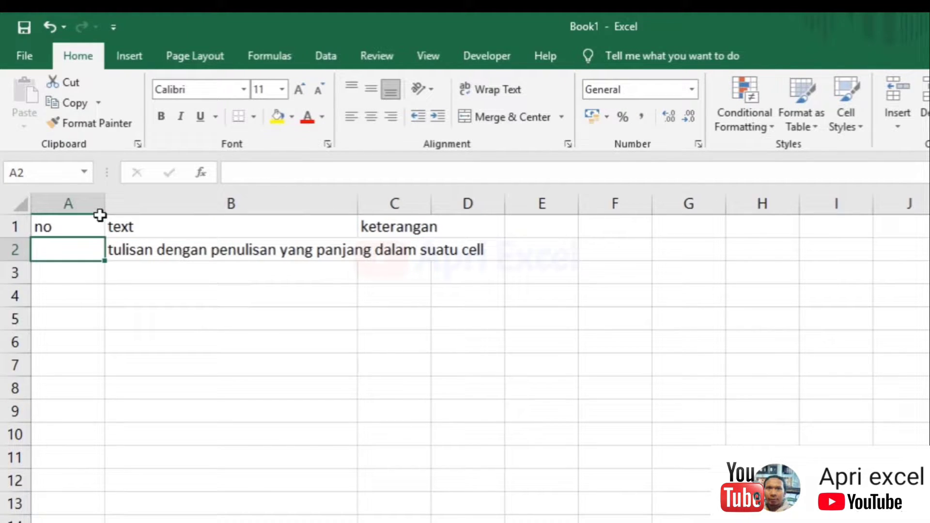
Enter 'tidak ada' in cell C2
left_click(403, 252)
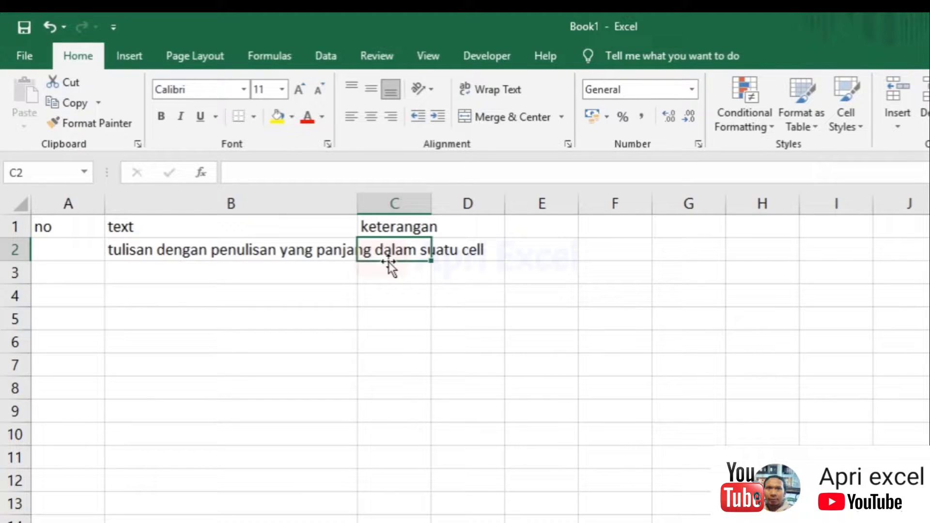
type("tidak ada")
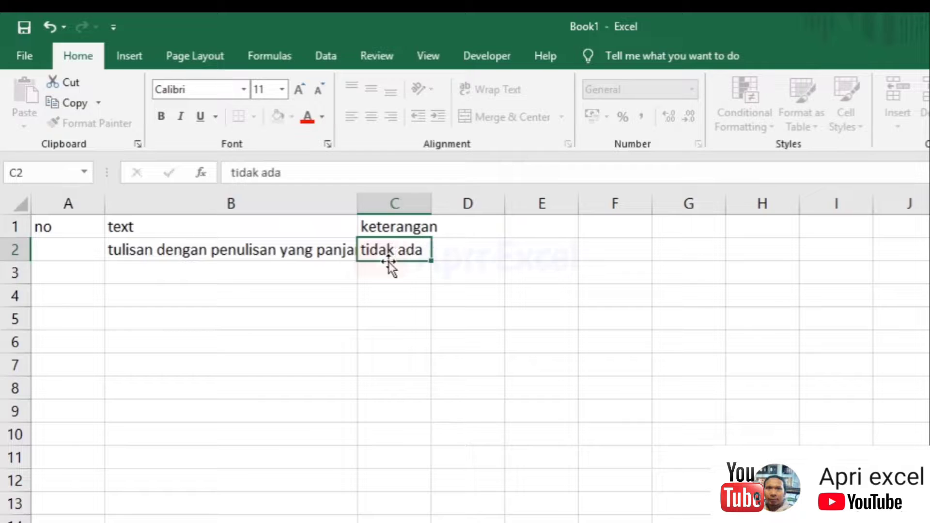
key("Return")
left_click(381, 247)
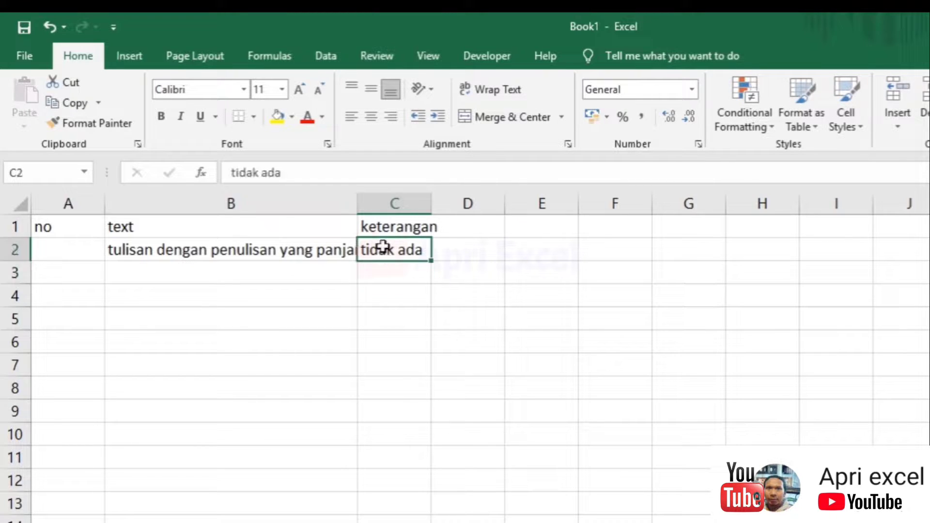
Cut 'panjang dalam suatu cell' from B2's sentence and paste it into B3
left_click(303, 253)
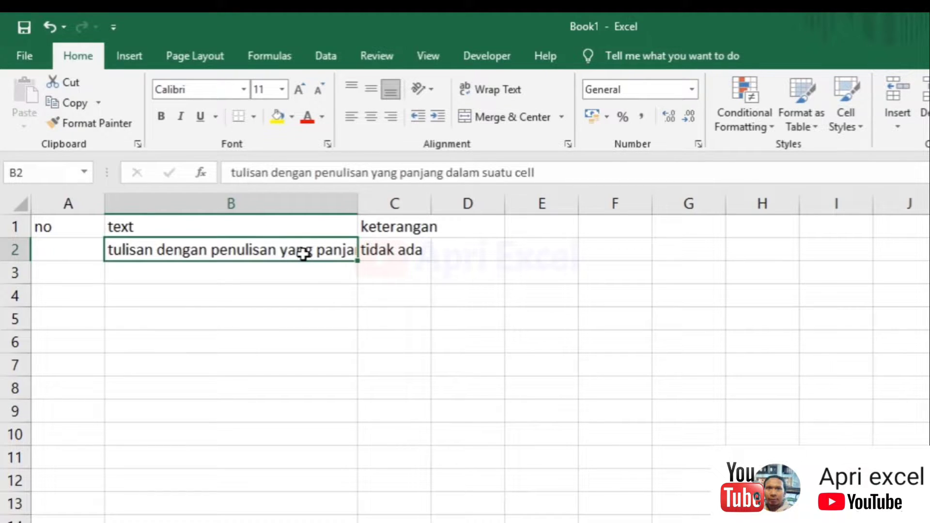
double_click(278, 252)
left_click_drag(315, 250, 332, 272)
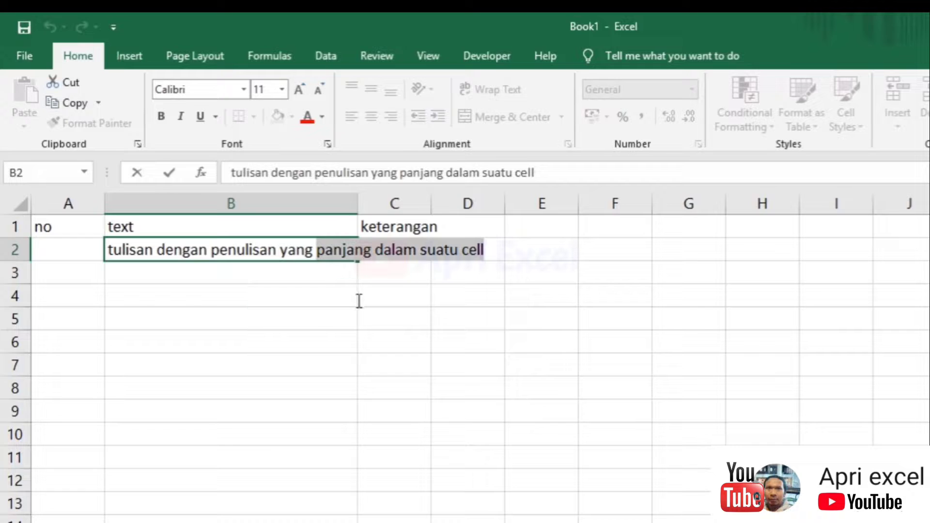
right_click(341, 248)
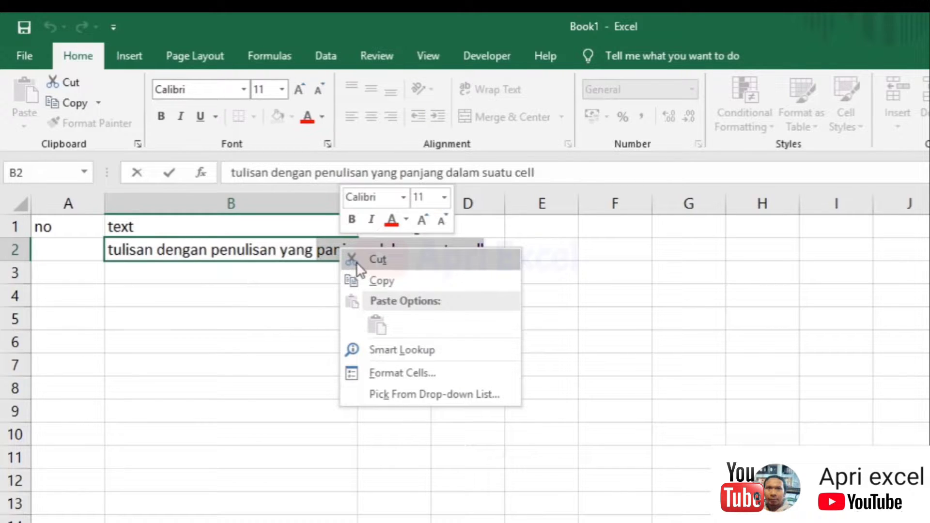
left_click(358, 262)
left_click(208, 275)
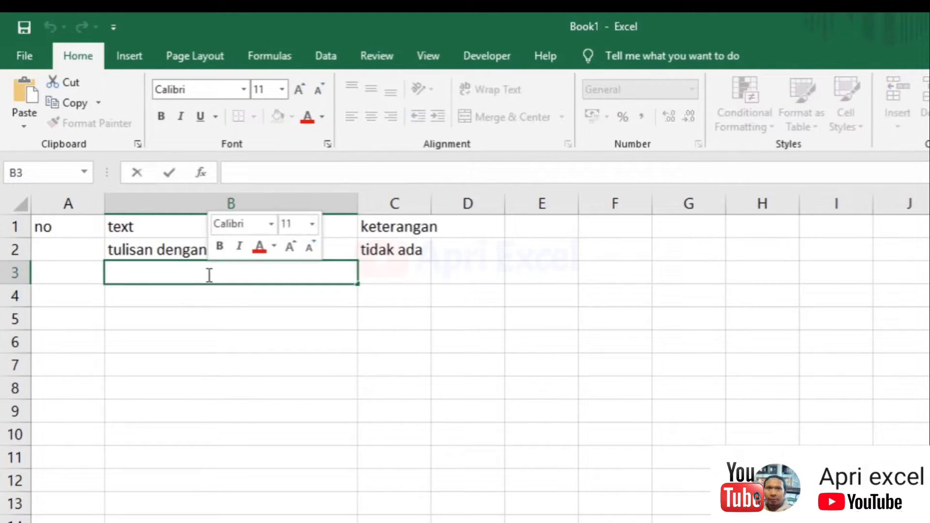
right_click(209, 275)
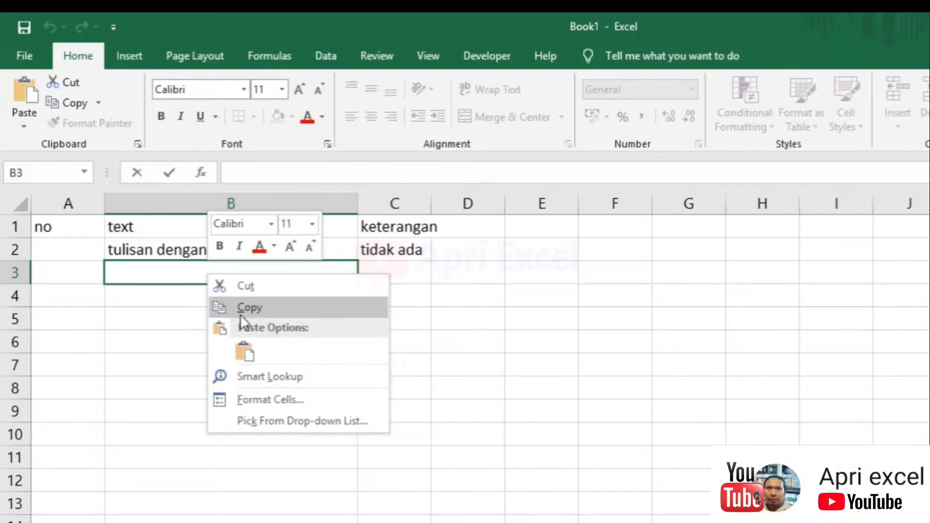
left_click(244, 350)
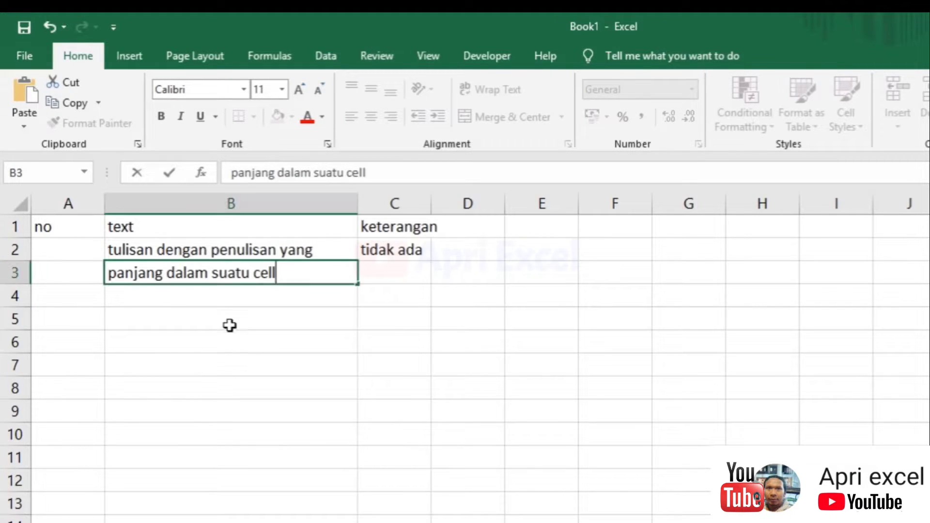
left_click(228, 326)
Move B3's text back into B2, restoring the full sentence after 'yang'
left_click(206, 272)
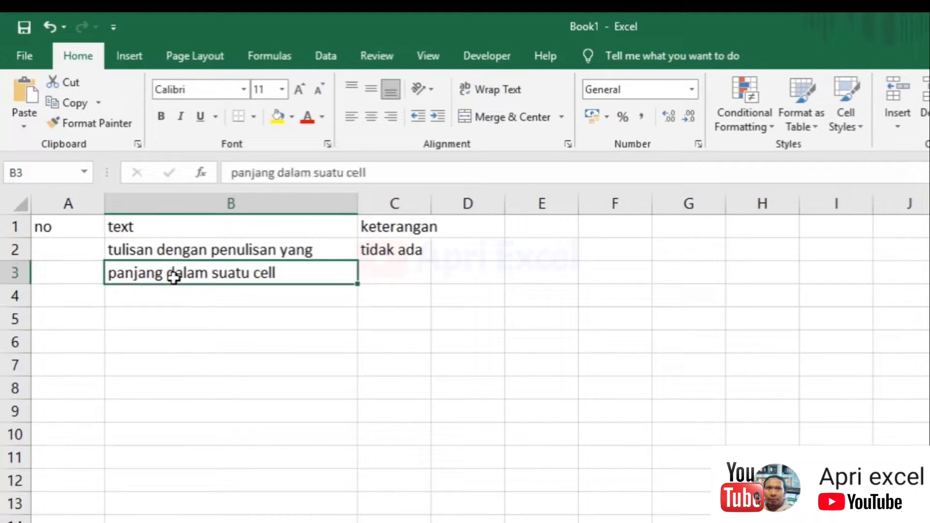
double_click(274, 272)
left_click_drag(289, 272, 106, 274)
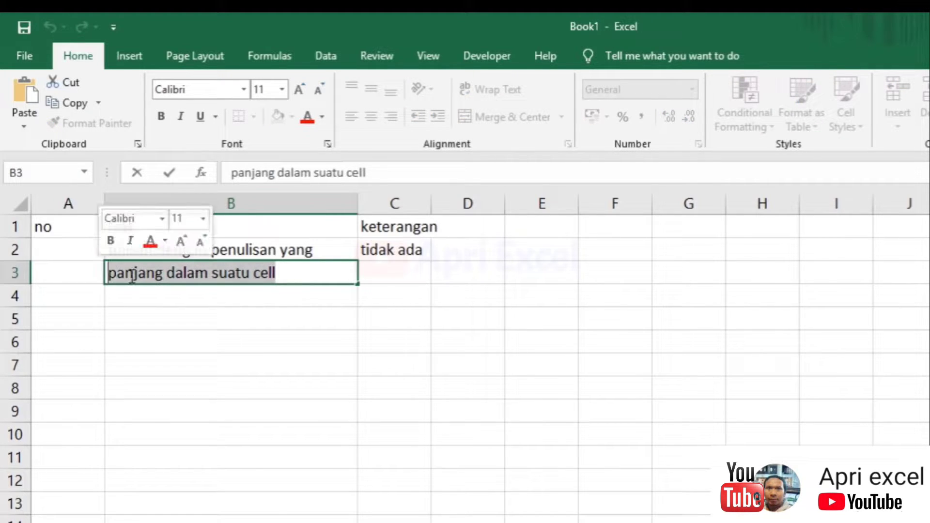
right_click(132, 276)
left_click(153, 287)
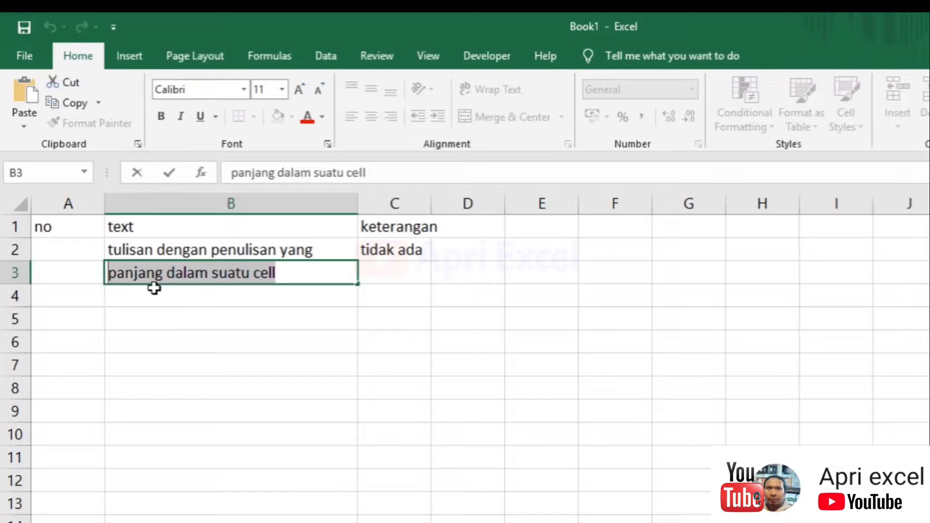
left_click(271, 243)
right_click(327, 252)
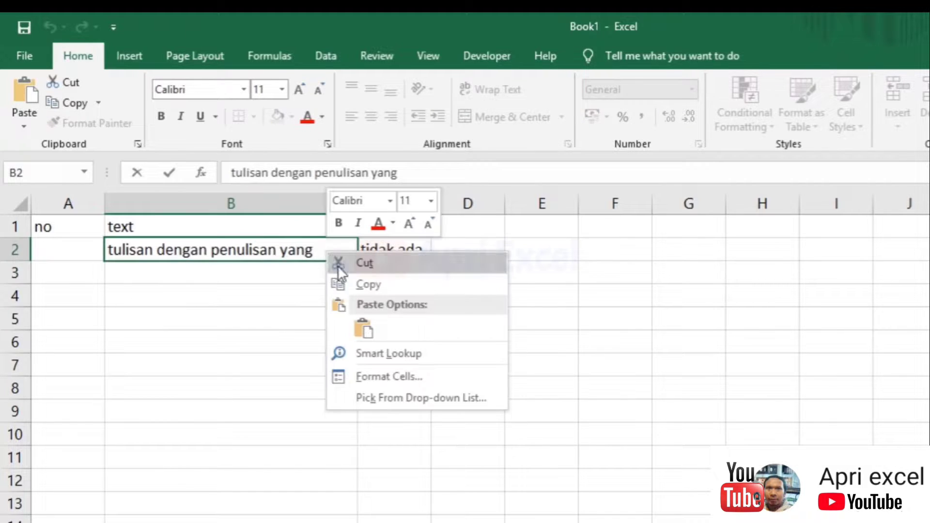
left_click(361, 331)
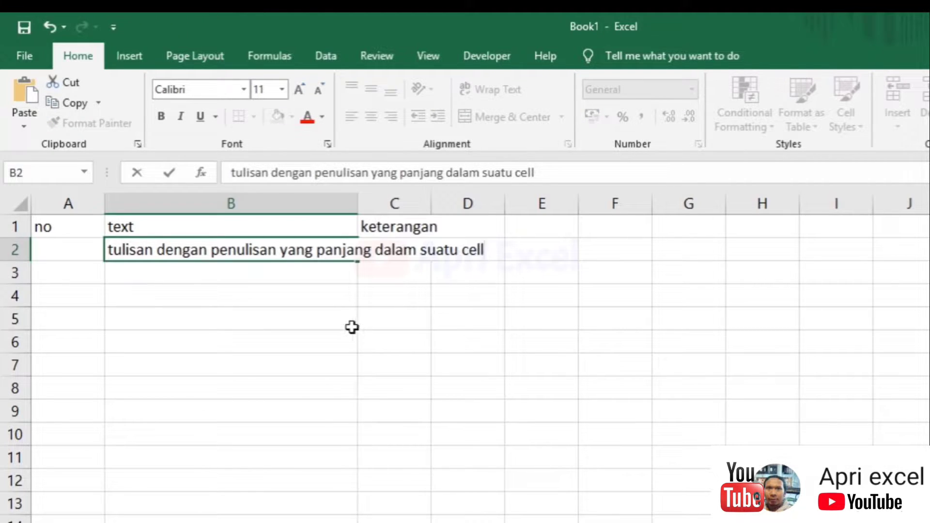
left_click(353, 326)
left_click(303, 250)
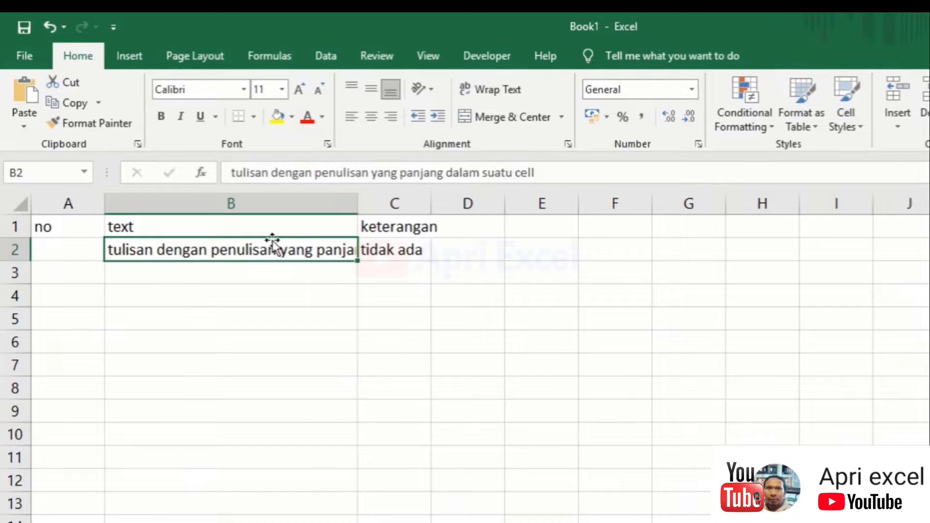
Wrap B2's sentence and middle-align 'tidak ada' vertically in C2
left_click(483, 85)
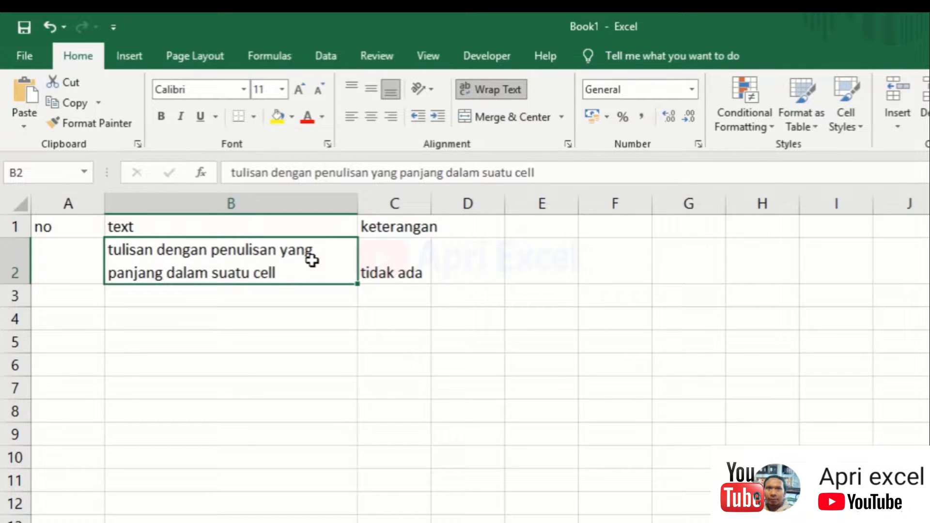
left_click(380, 270)
key("alt+h")
key("a")
key("m")
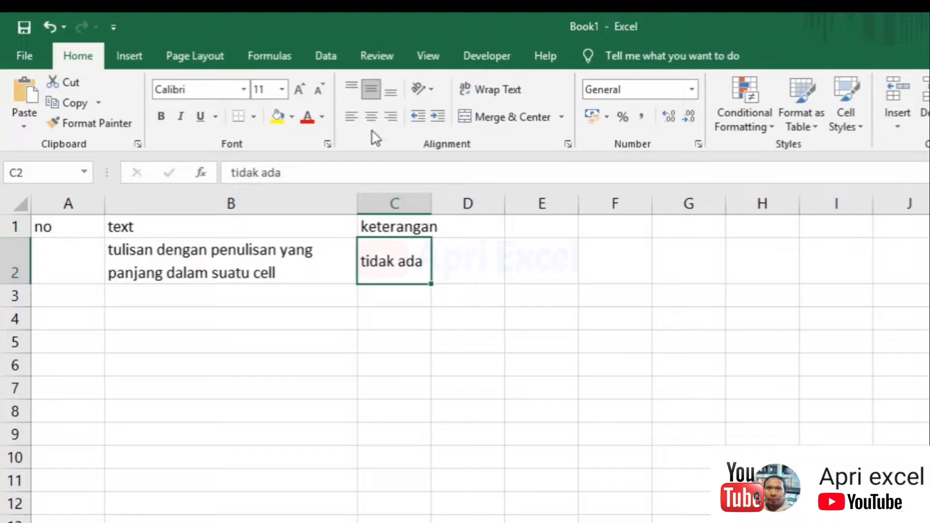
left_click(393, 92)
left_click(374, 88)
left_click(352, 83)
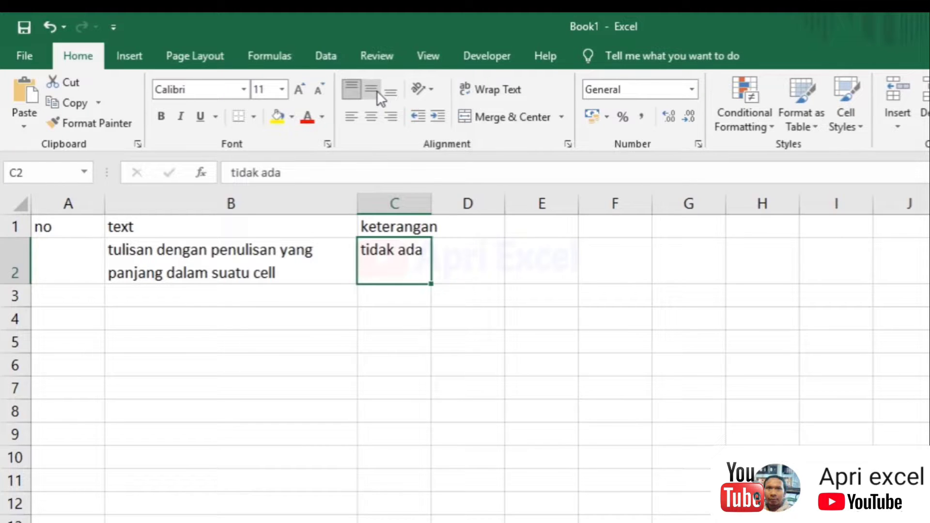
left_click(378, 92)
AutoFit column C to fit 'keterangan'
left_click(448, 238)
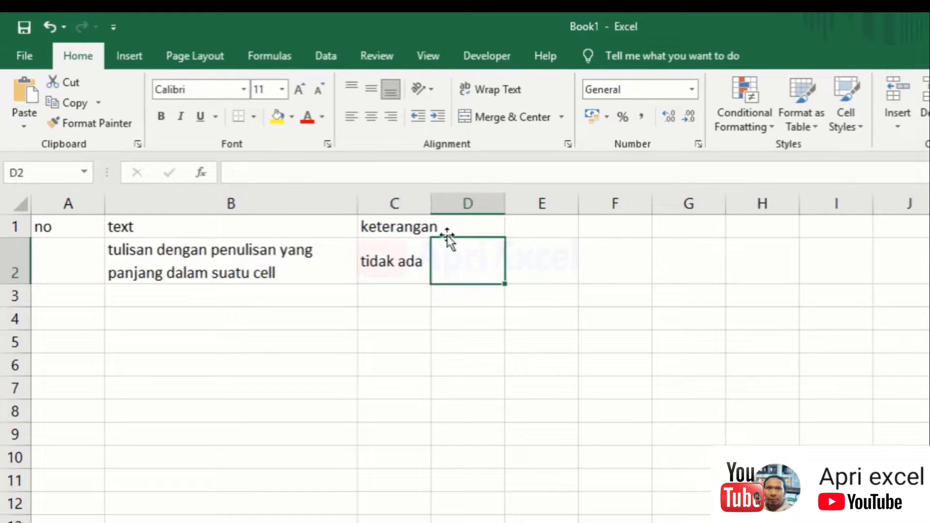
double_click(433, 197)
left_click(412, 262)
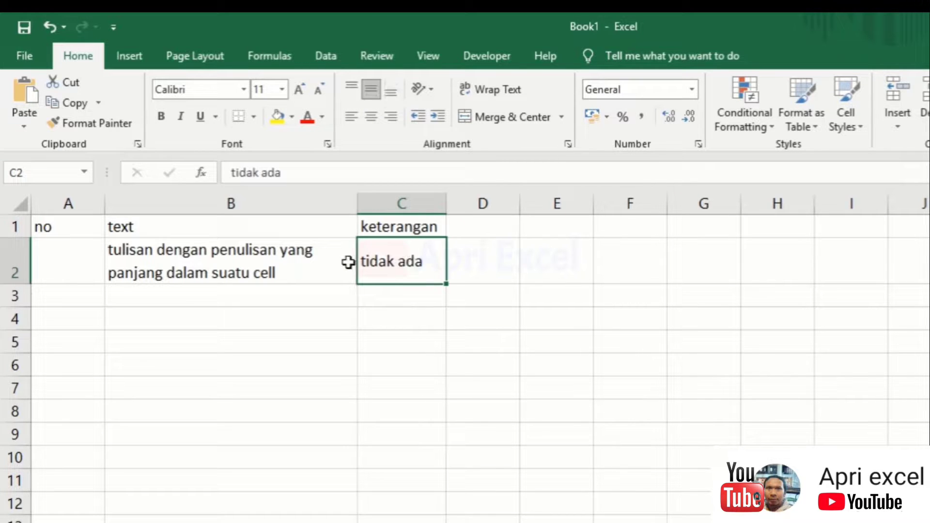
left_click(203, 281)
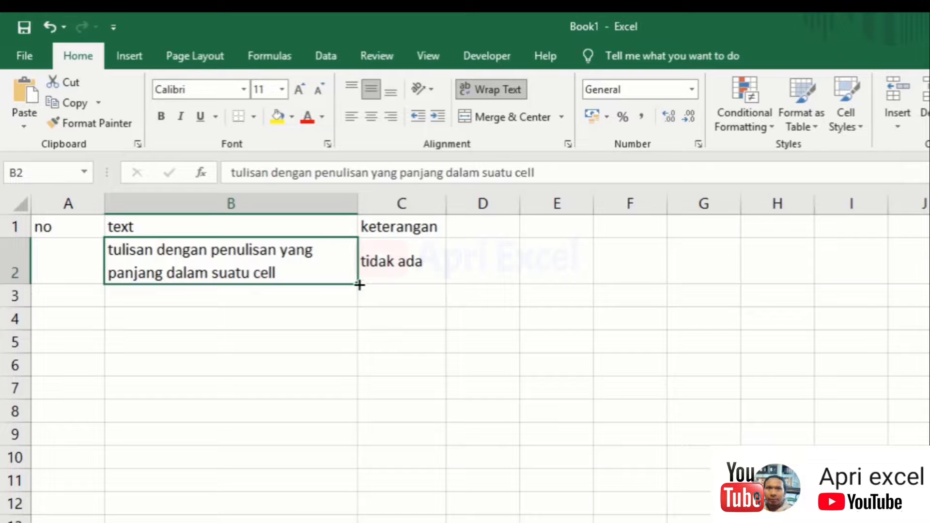
Copy B2's wrapped sentence down into B3 and turn off wrapping there
left_click_drag(360, 285, 362, 310)
left_click(294, 310)
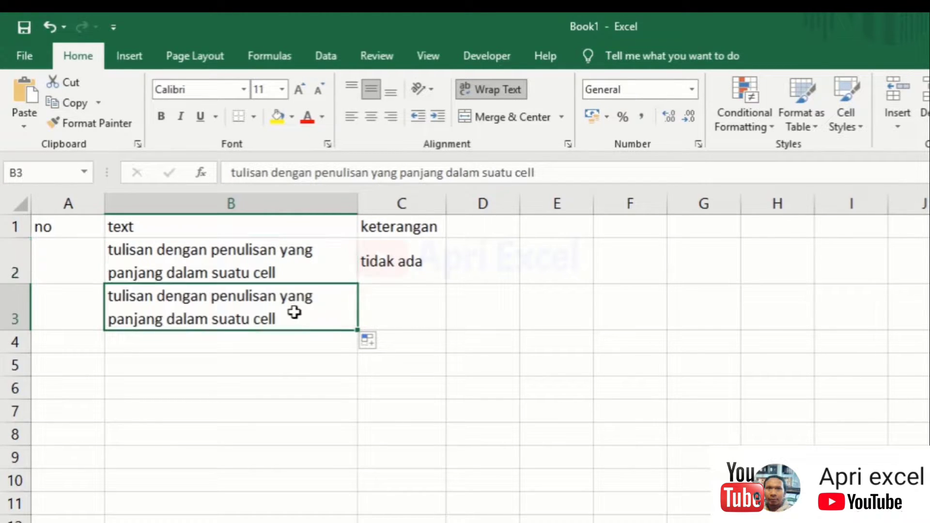
left_click(461, 88)
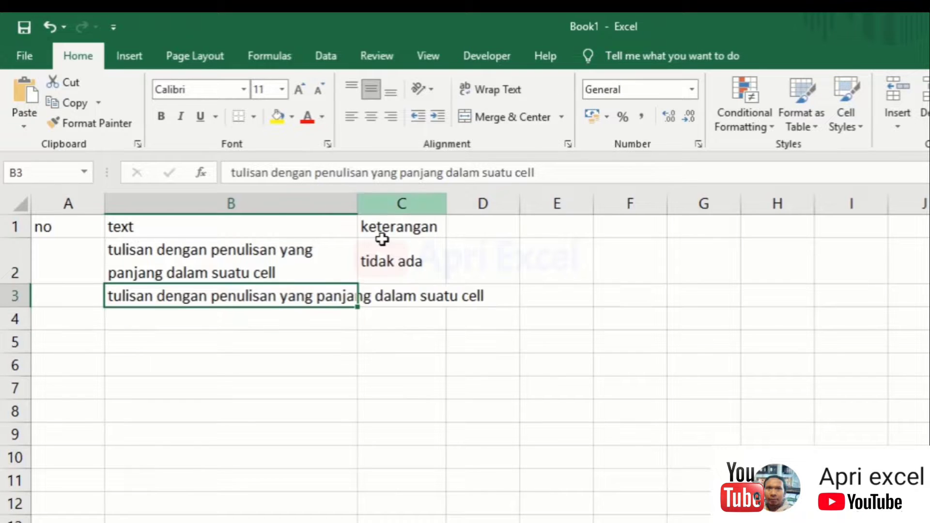
Add a manual line break before 'panjang' in B3, then undo it
double_click(301, 297)
left_click(318, 296)
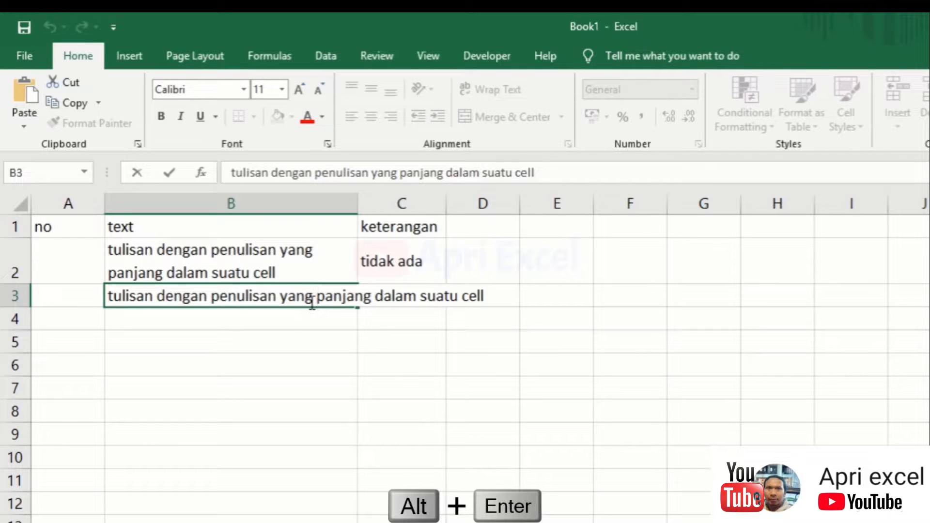
key("alt+Return")
left_click(287, 382)
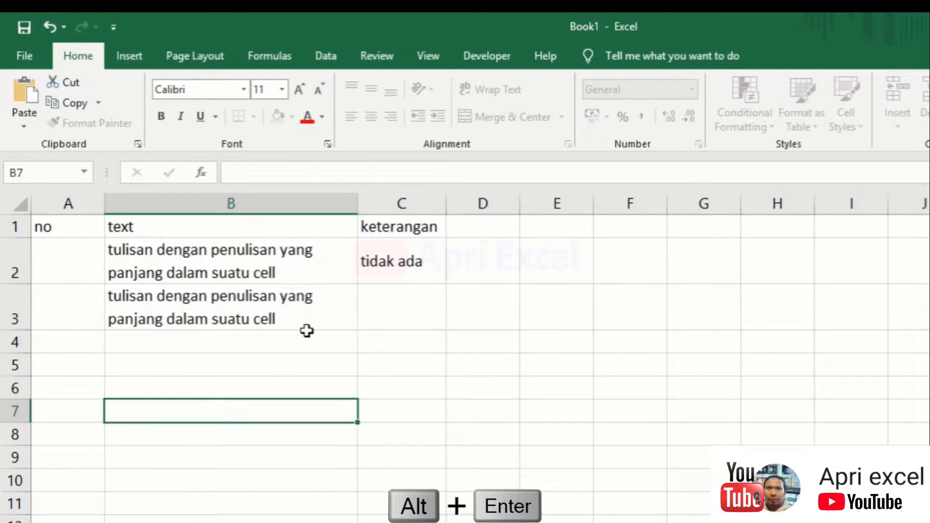
left_click(193, 327)
key("ctrl+z")
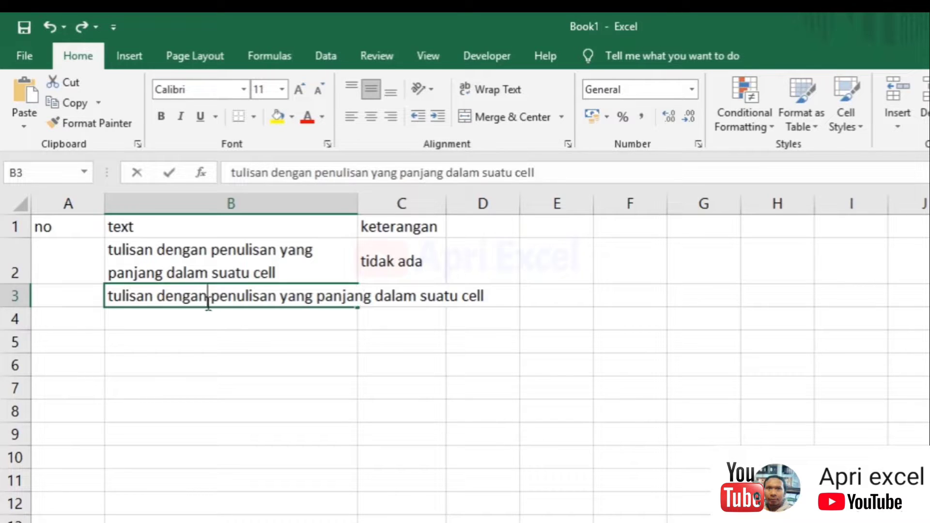
Break B3's text after 'tulisan dengan' and widen column B so each line fits
double_click(212, 300)
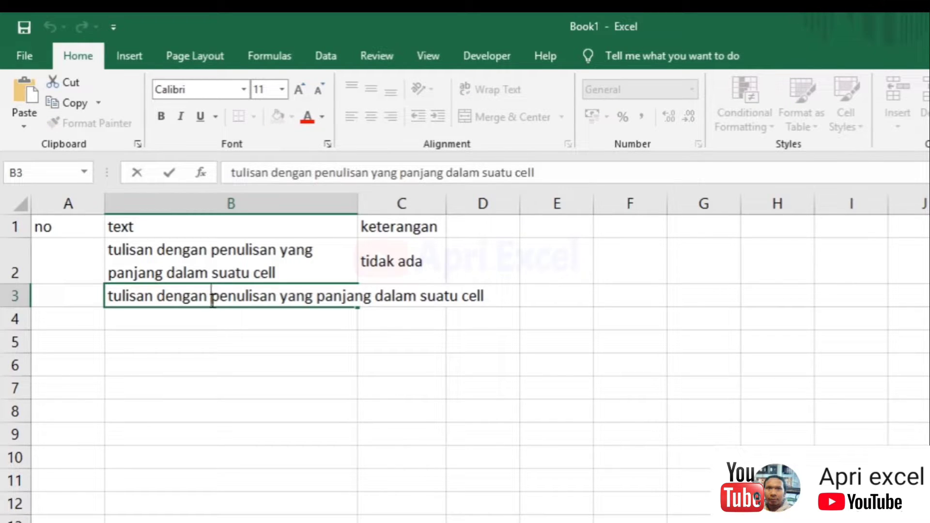
double_click(213, 301)
key("alt+Return")
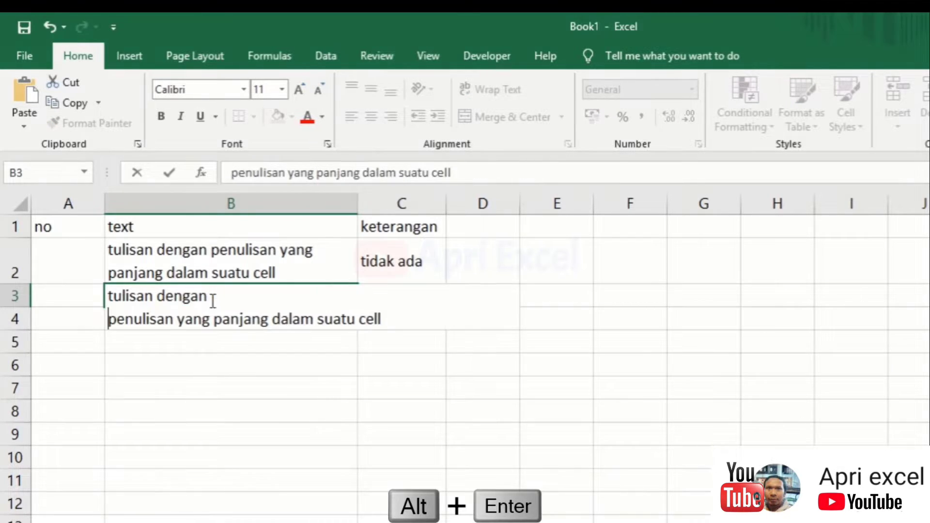
left_click(253, 382)
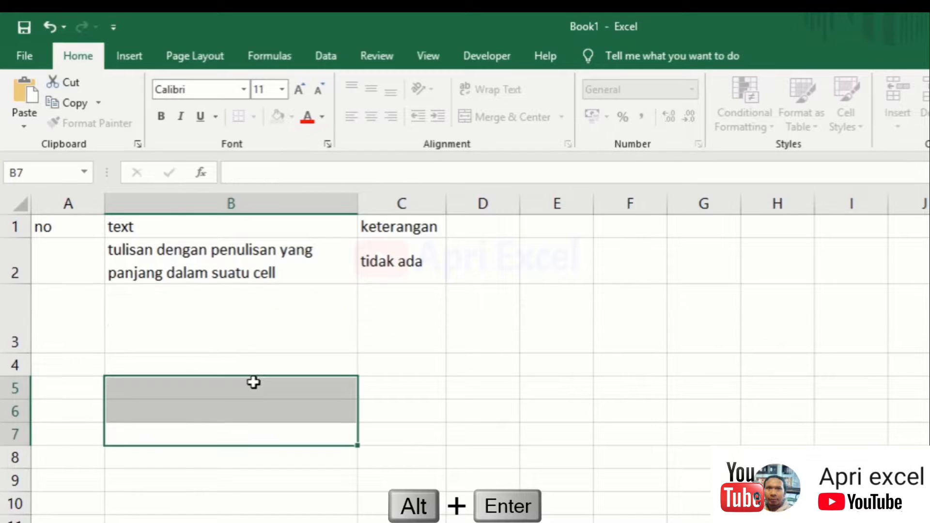
left_click(193, 326)
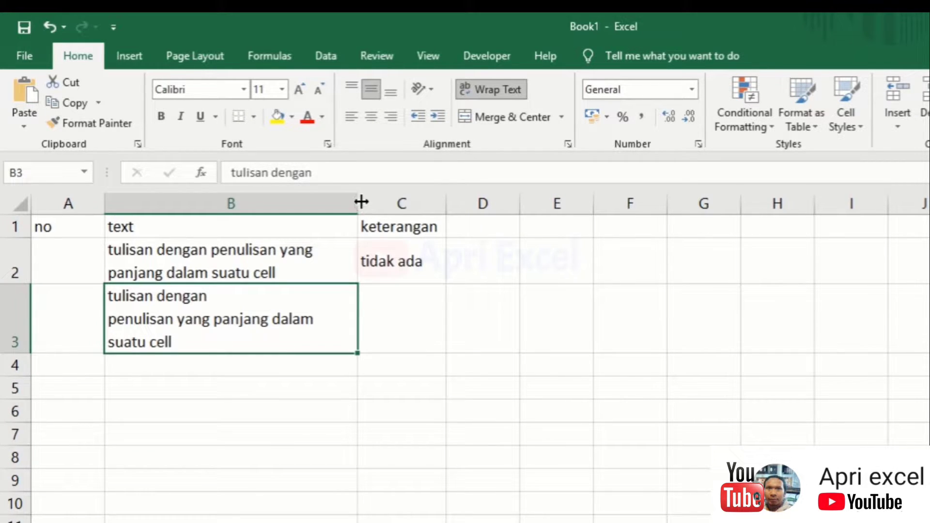
left_click_drag(361, 203, 389, 202)
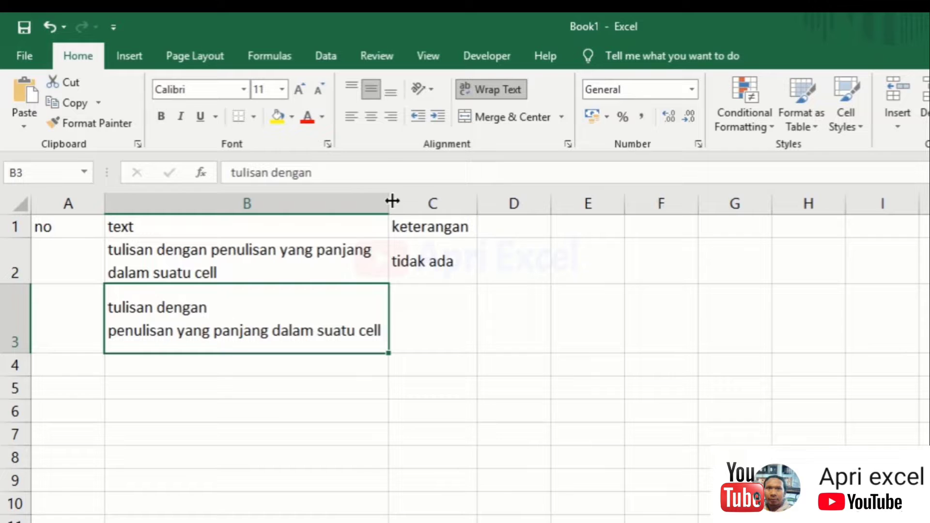
left_click(279, 451)
left_click(356, 250)
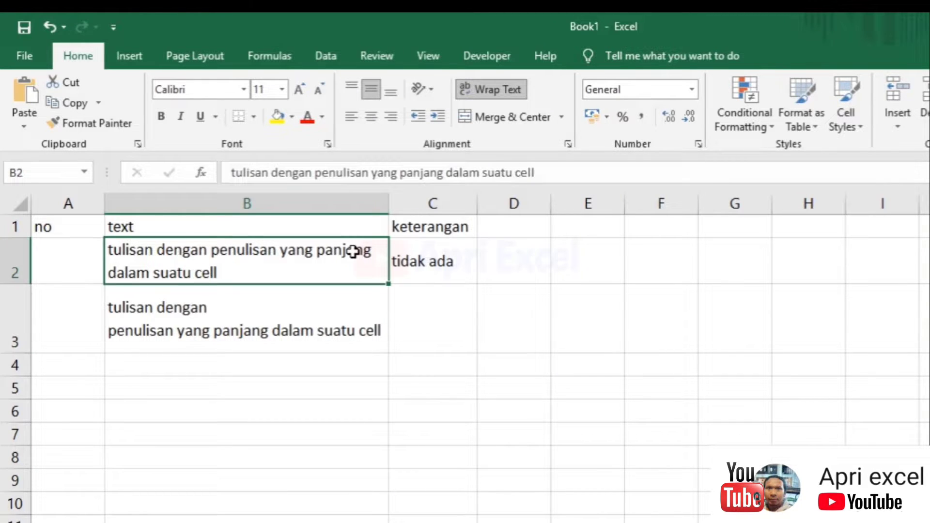
right_click(353, 251)
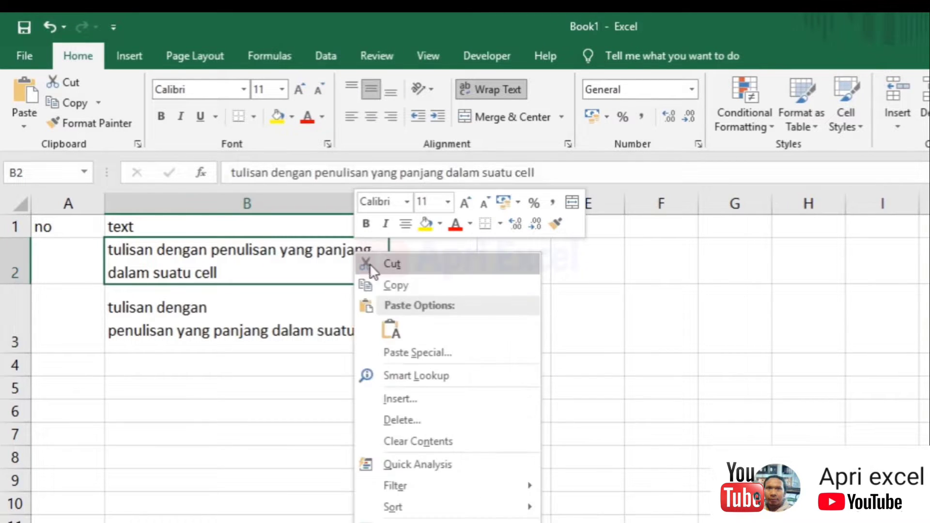
left_click(391, 419)
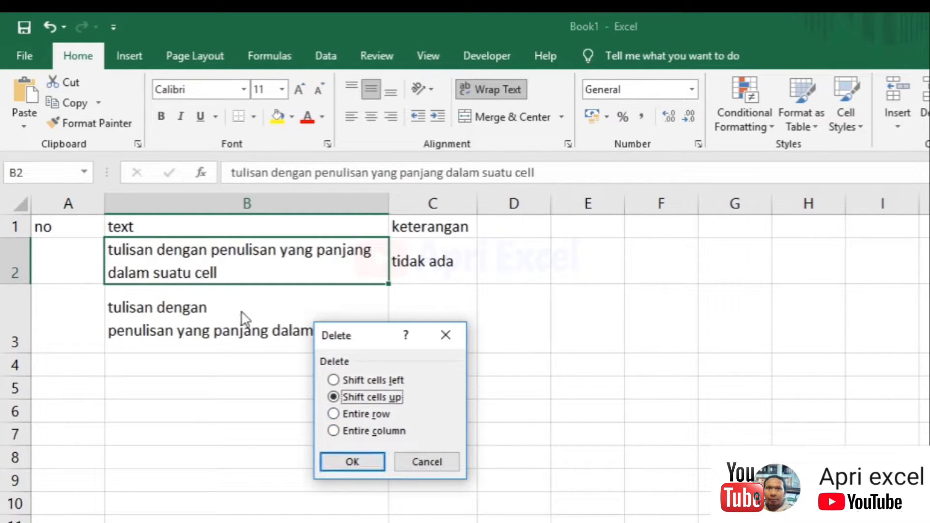
left_click(352, 463)
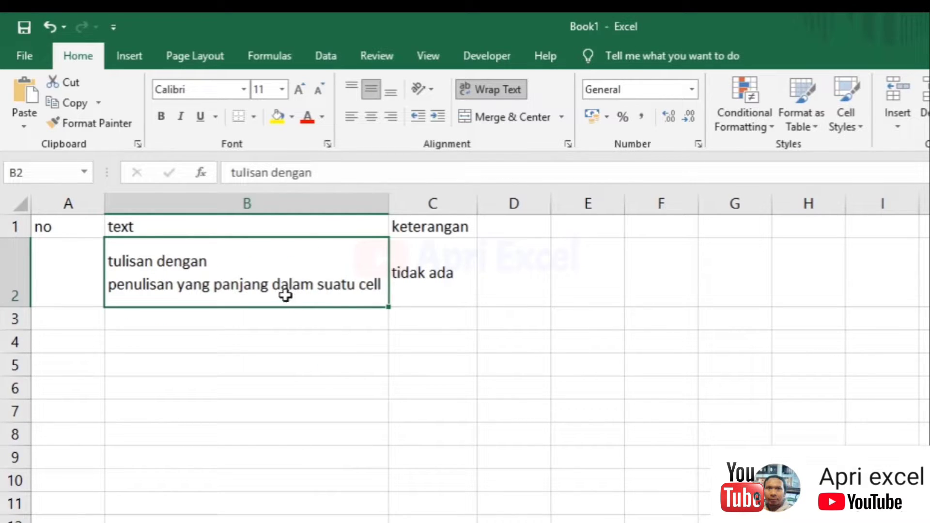
key("ctrl+z")
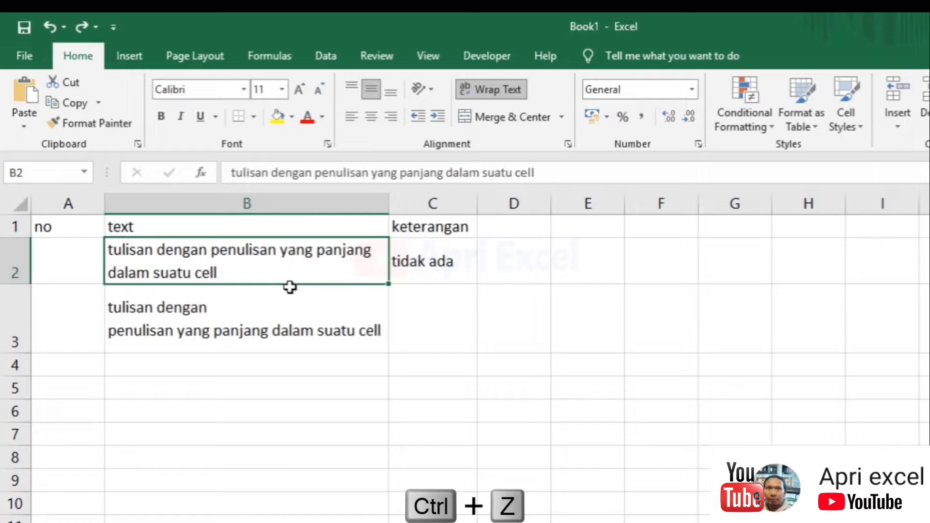
right_click(290, 257)
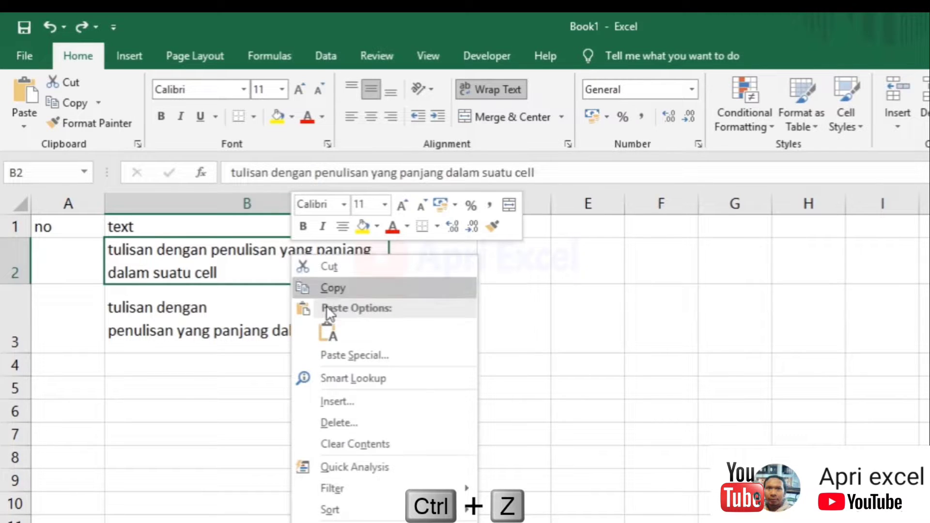
left_click(343, 415)
left_click(351, 382)
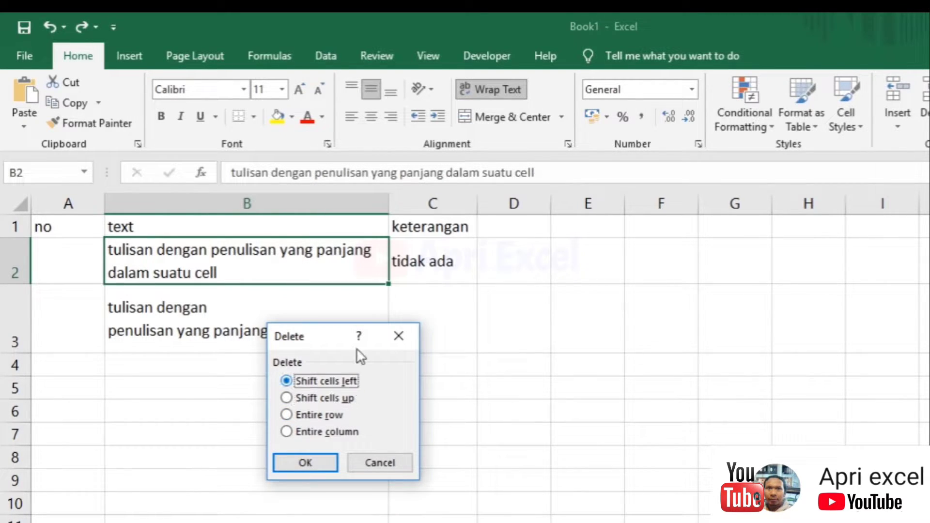
left_click(306, 461)
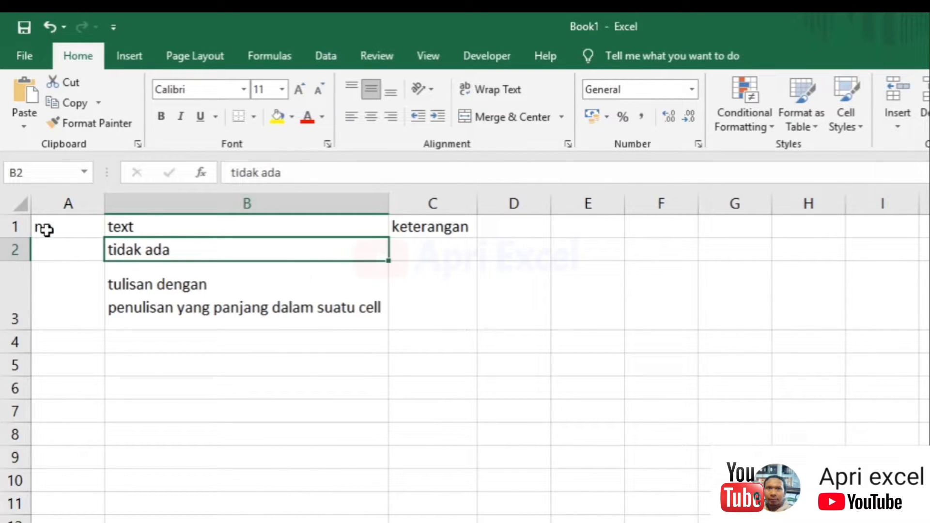
left_click(15, 291)
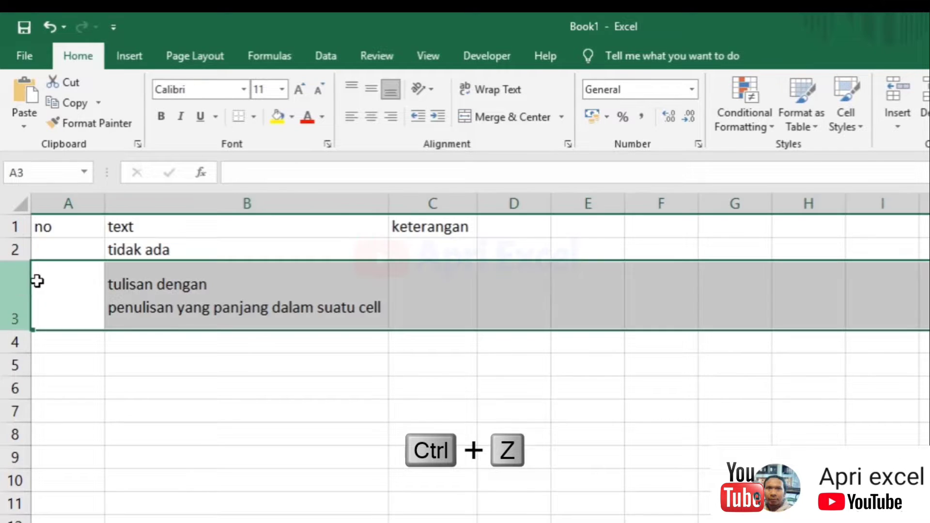
key("ctrl+z")
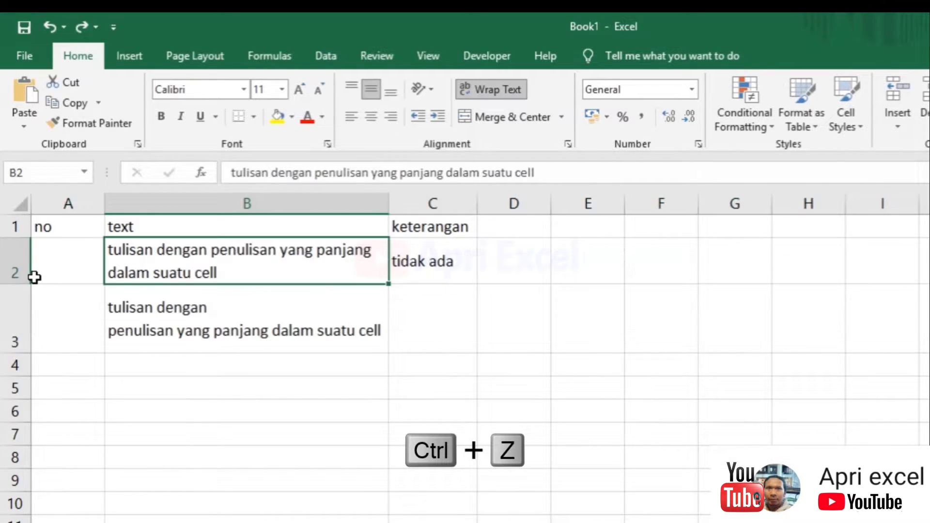
left_click(194, 305)
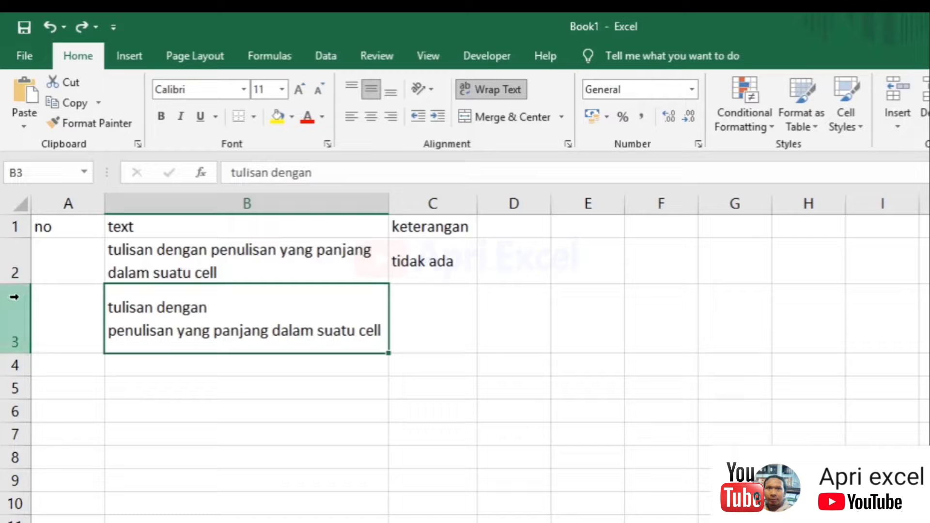
Insert an empty row above row 3, then delete it again
left_click(13, 310)
right_click(9, 309)
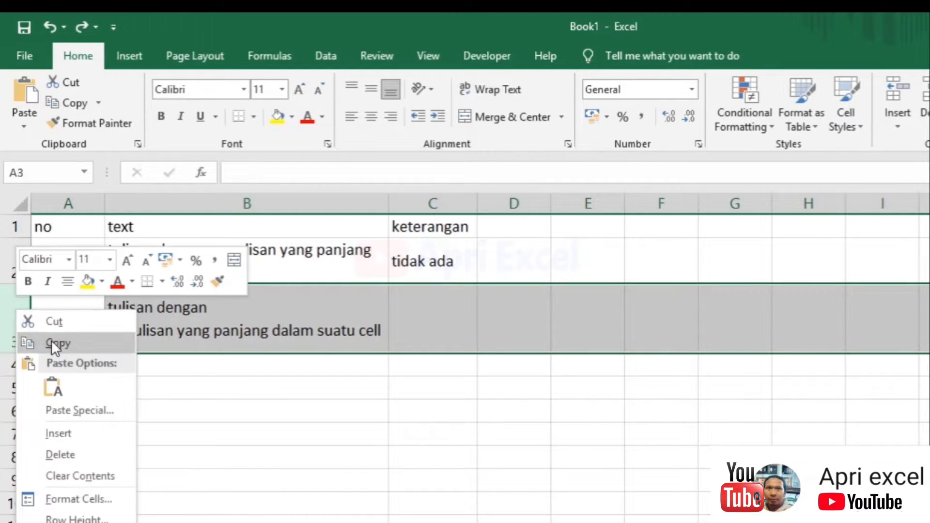
left_click(62, 430)
left_click(252, 318)
left_click(252, 295)
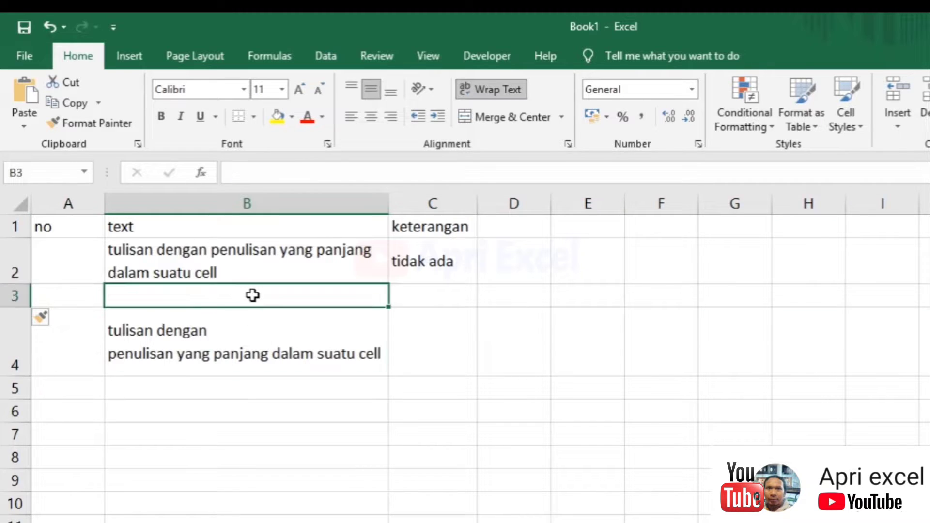
left_click(11, 296)
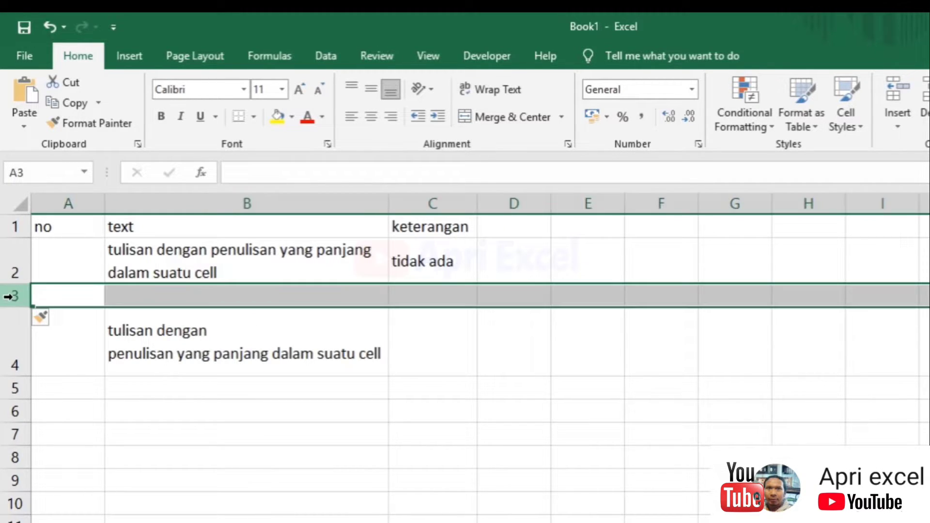
right_click(9, 296)
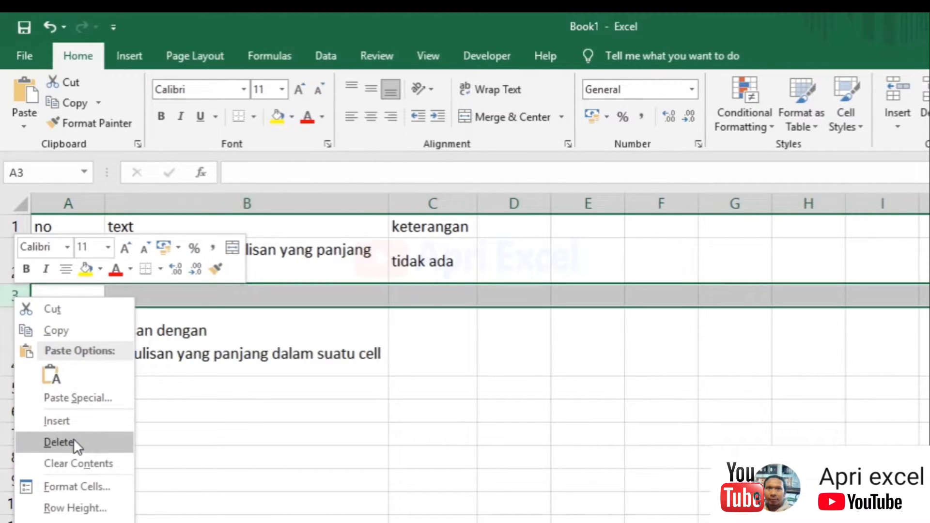
left_click(74, 442)
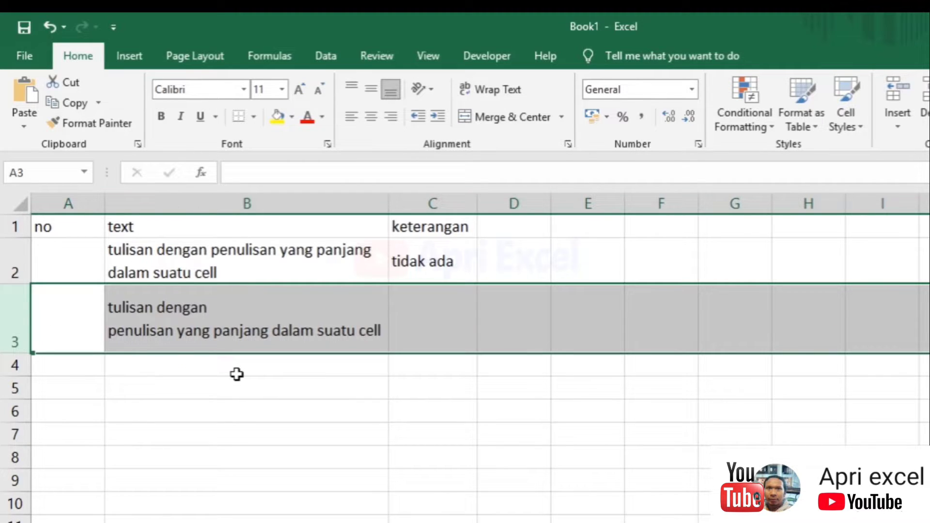
left_click(237, 374)
Delete rows 1 to 3 together
left_click_drag(13, 319, 18, 225)
right_click(21, 243)
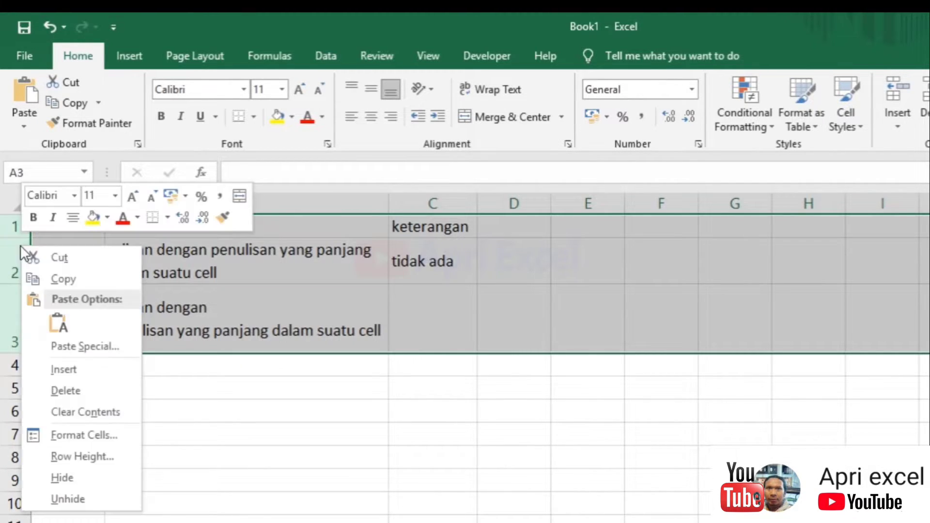
left_click(90, 393)
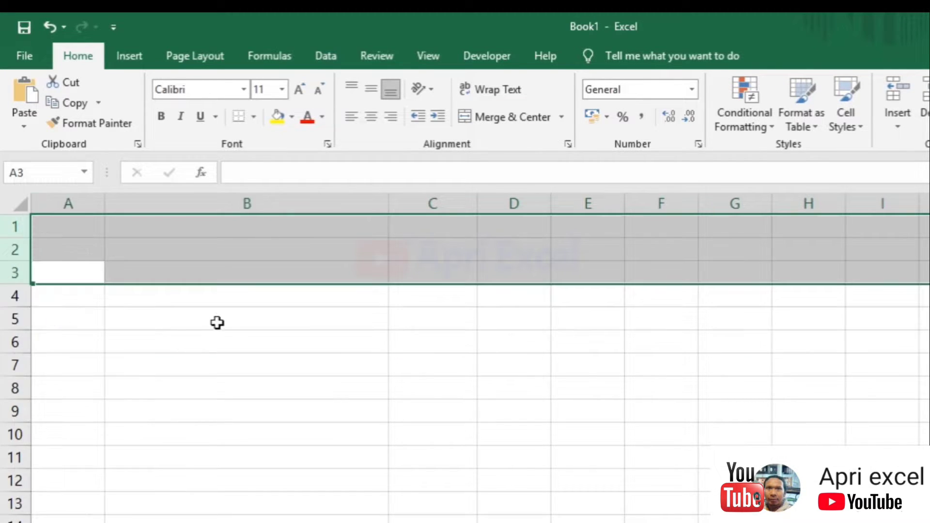
left_click(211, 317)
Enter headers 'NO' in A1 and 'No HP' in B1
left_click(88, 225)
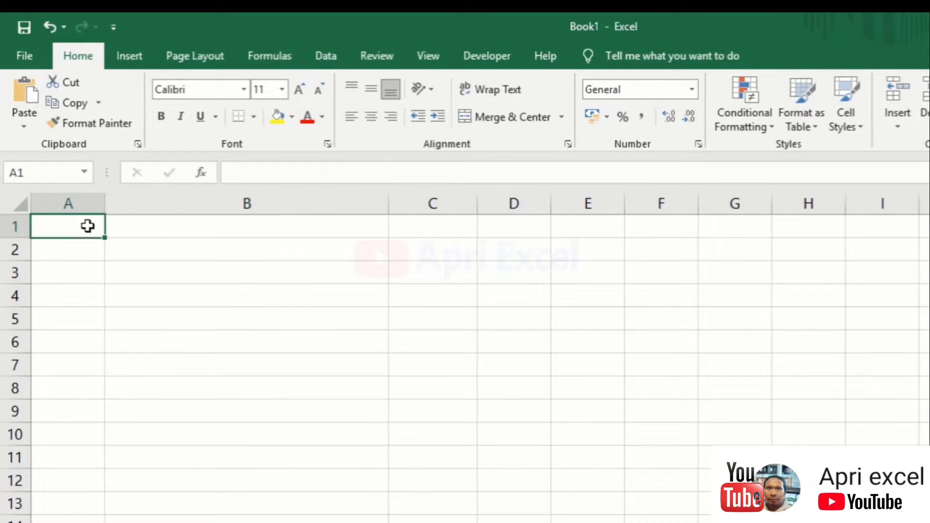
type("NO")
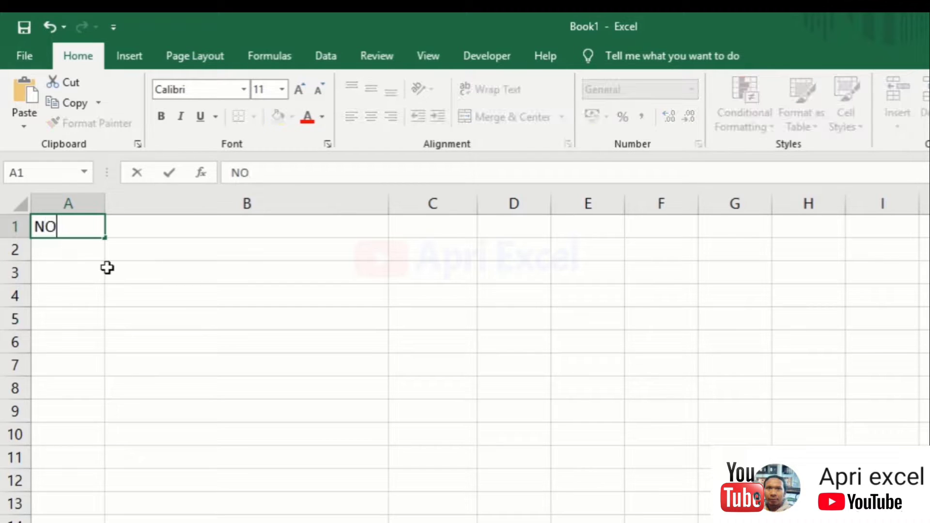
key("Tab")
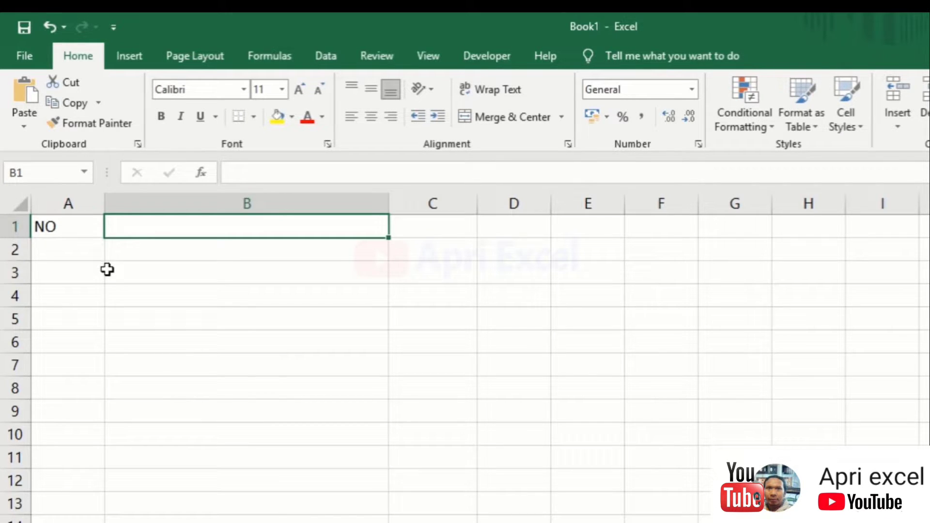
type("No H")
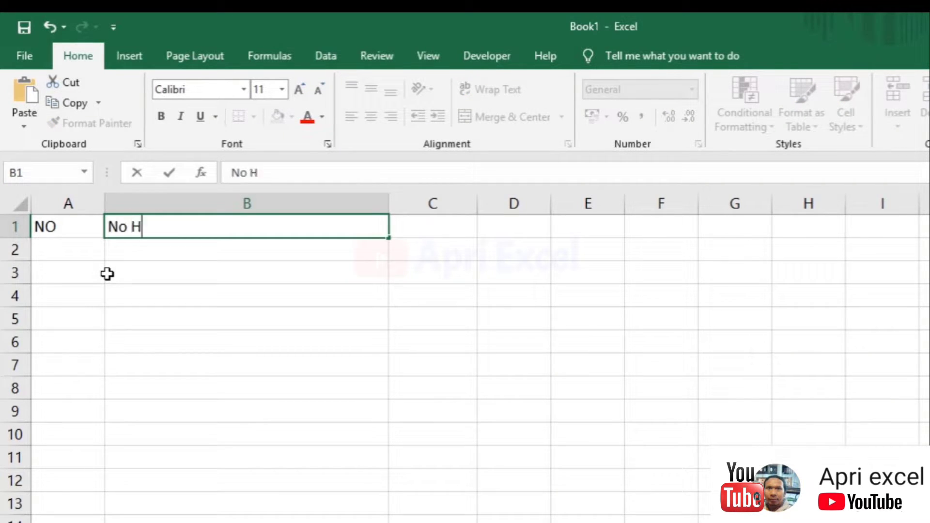
type("P")
key("Return")
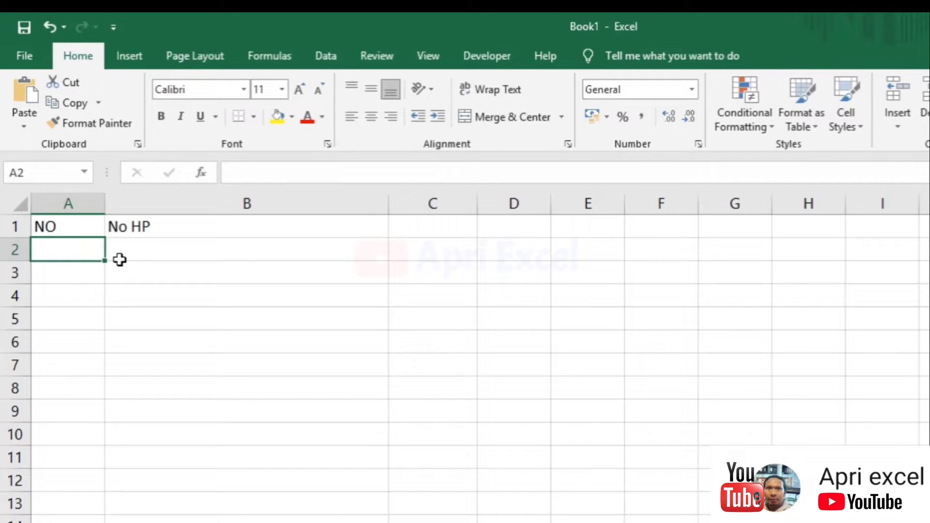
Type 1 and 2 in A2:A3, clearing the extra 3 from A4
type("1")
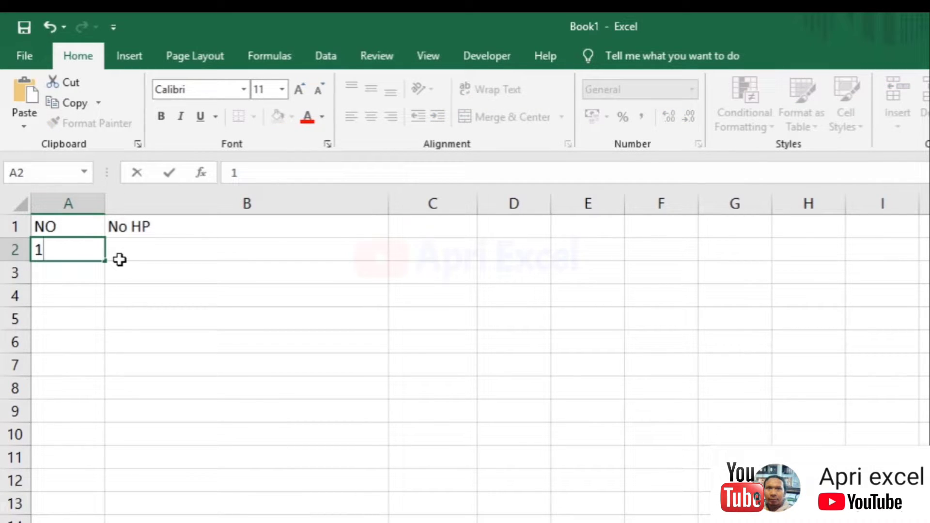
key("Return")
type("2")
key("Return")
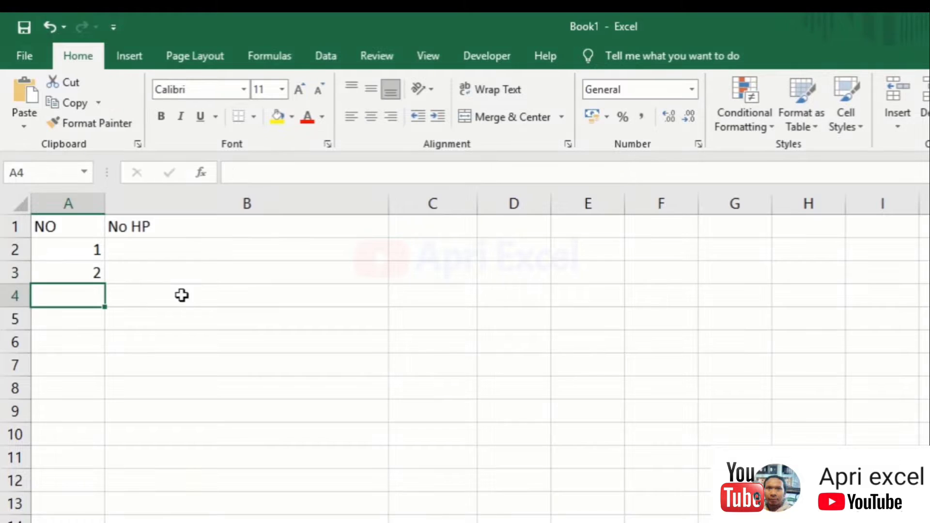
type("3")
left_click(218, 320)
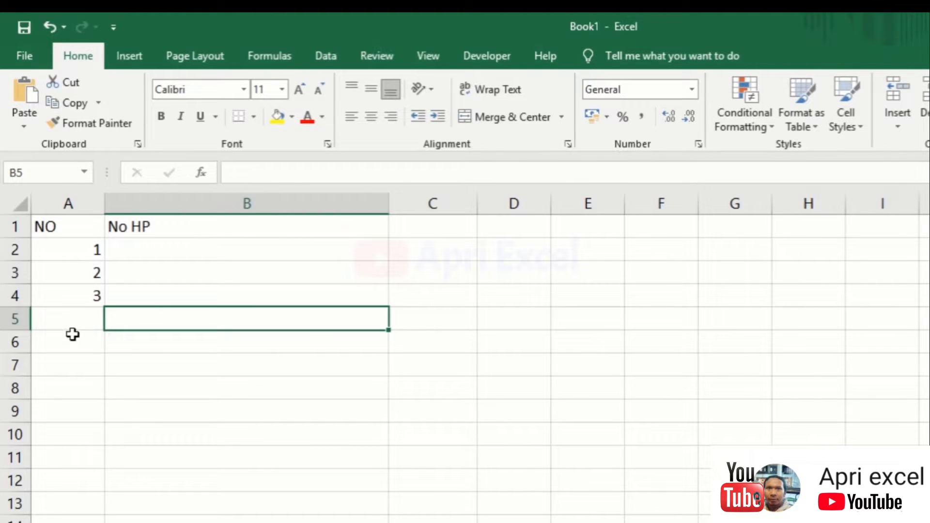
left_click(82, 297)
key("Delete")
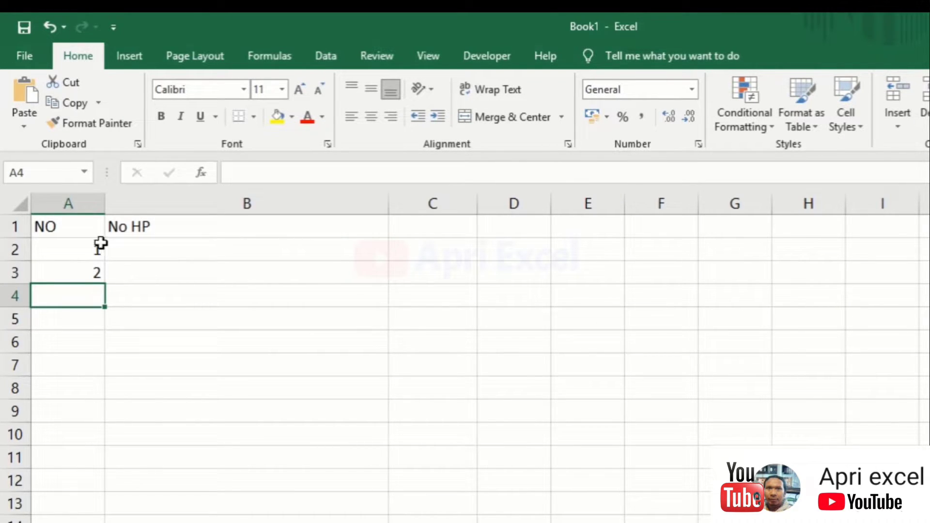
Fill A2:A14 with 1–13, fit column A, and centre the numbers
left_click(98, 247)
left_click_drag(105, 260, 83, 273)
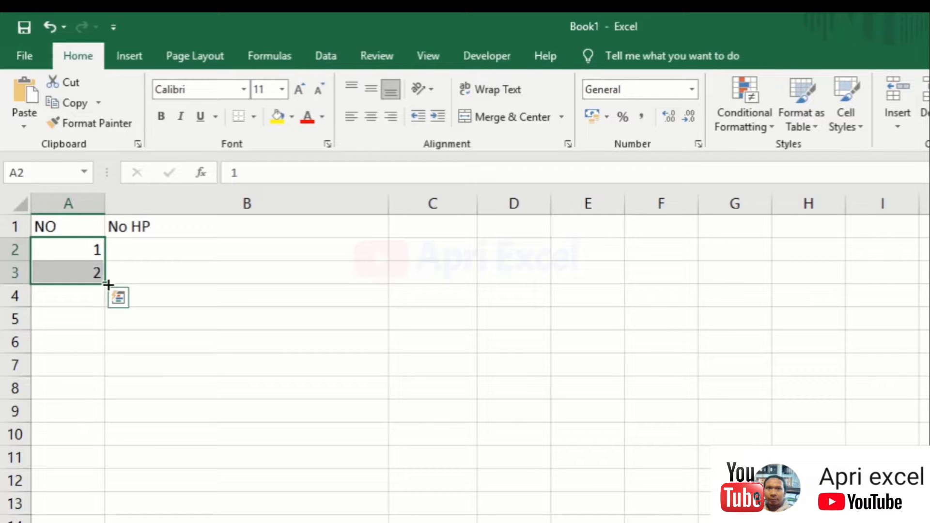
left_click_drag(108, 285, 138, 483)
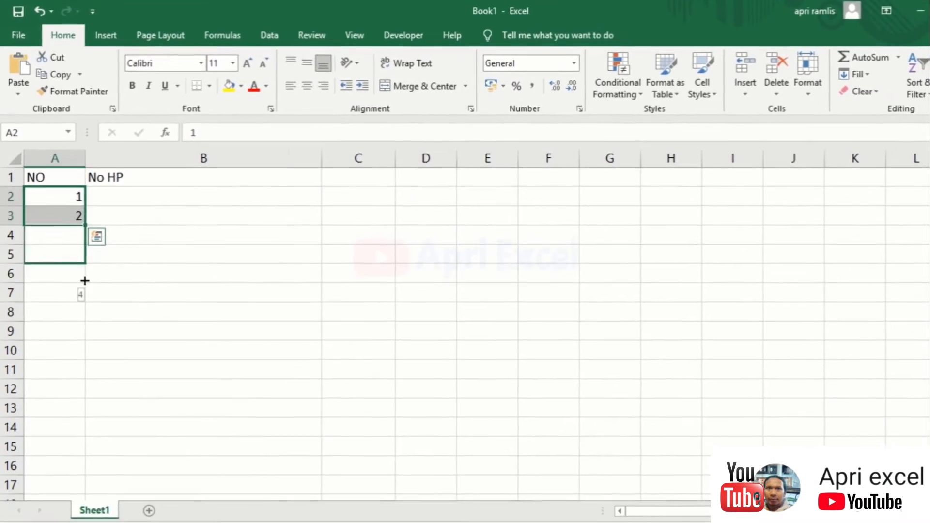
left_click_drag(109, 379, 116, 425)
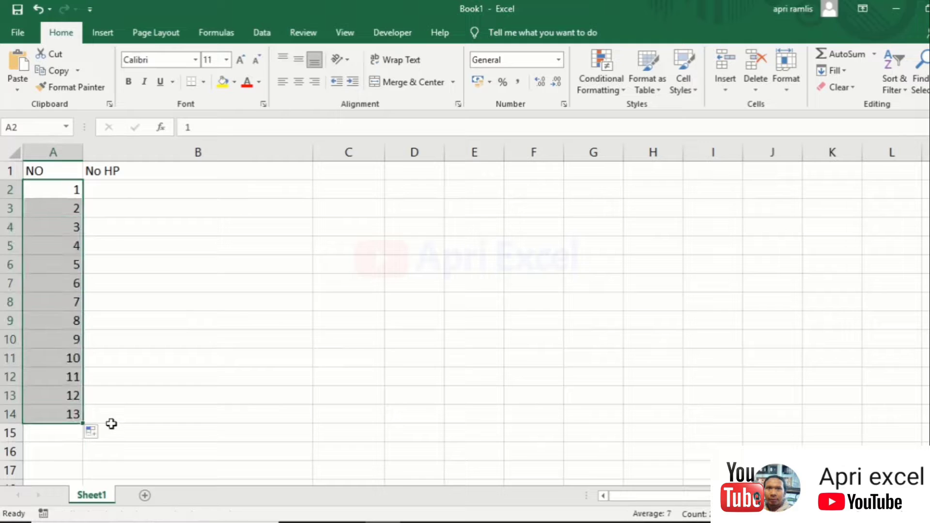
double_click(78, 153)
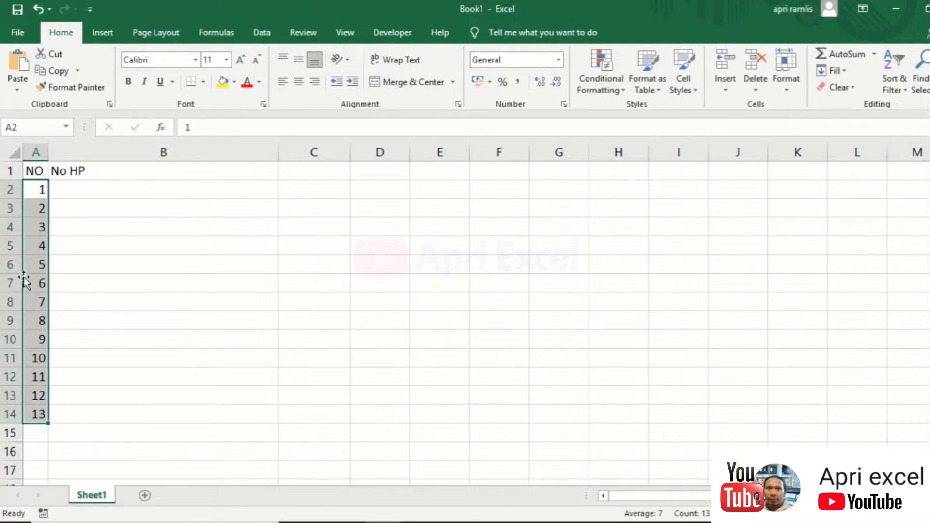
left_click(299, 82)
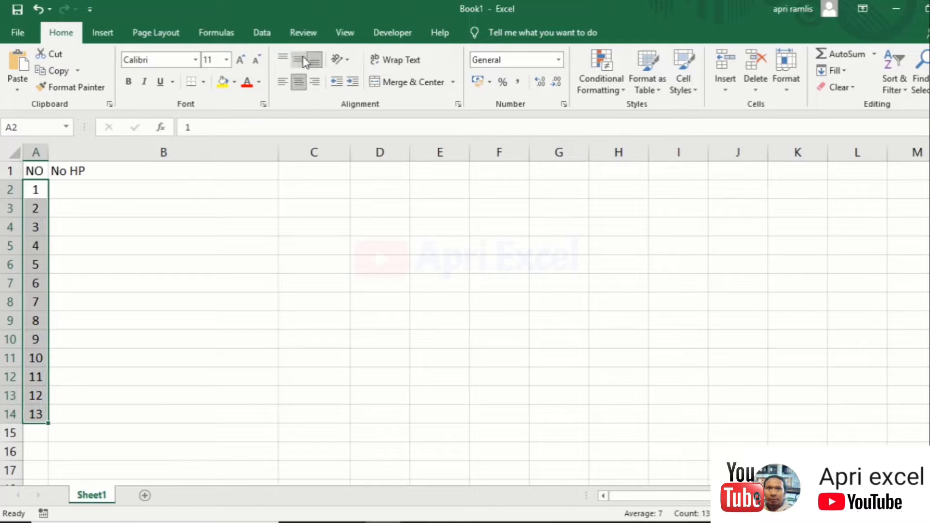
Enter the mobile phone number in cell B2
left_click(98, 189)
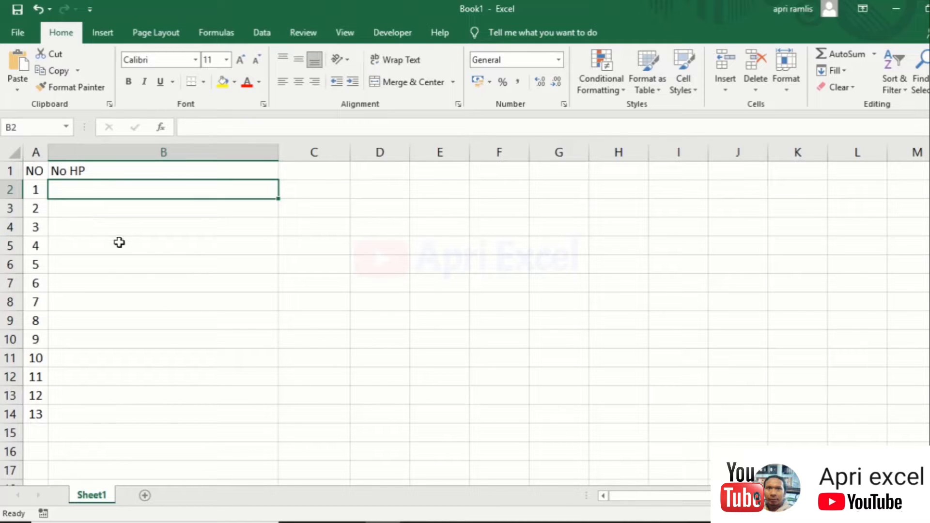
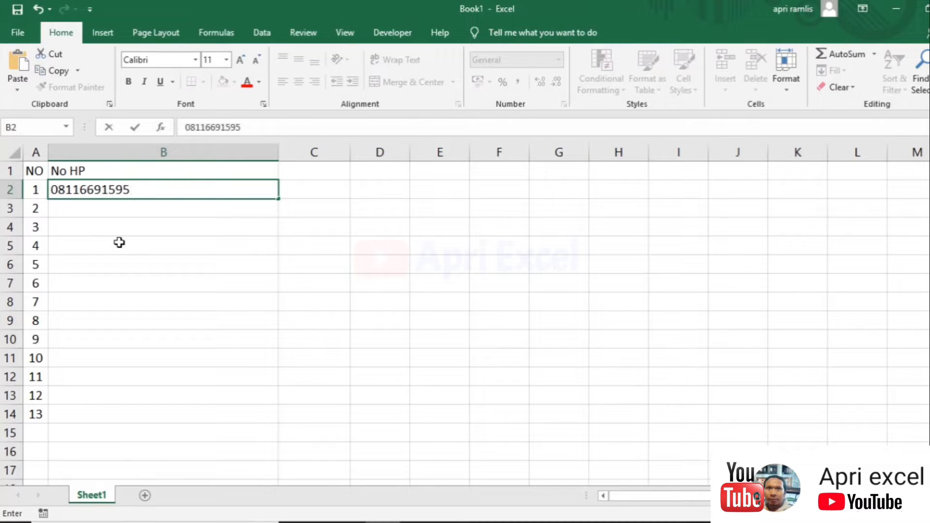
key("Return")
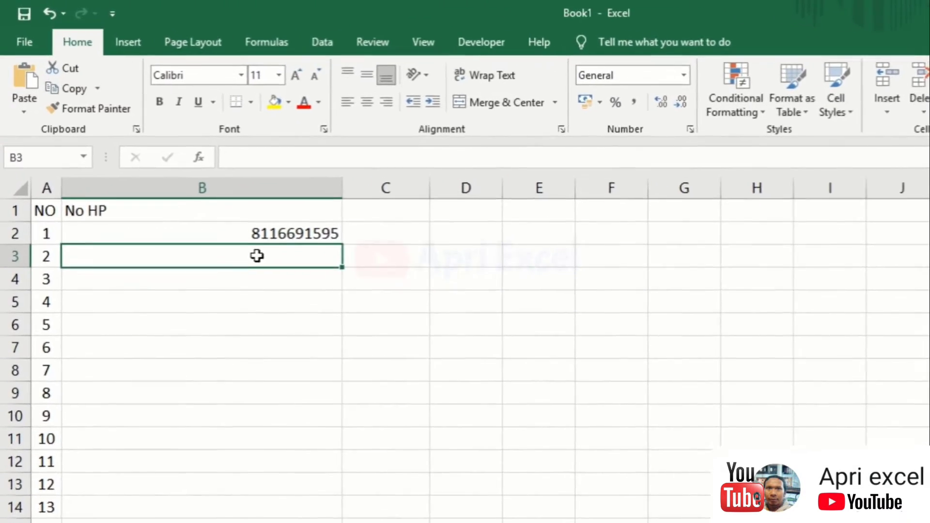
Re-enter B2's number as text with an apostrophe, then undo back to the plain number
left_click(247, 237)
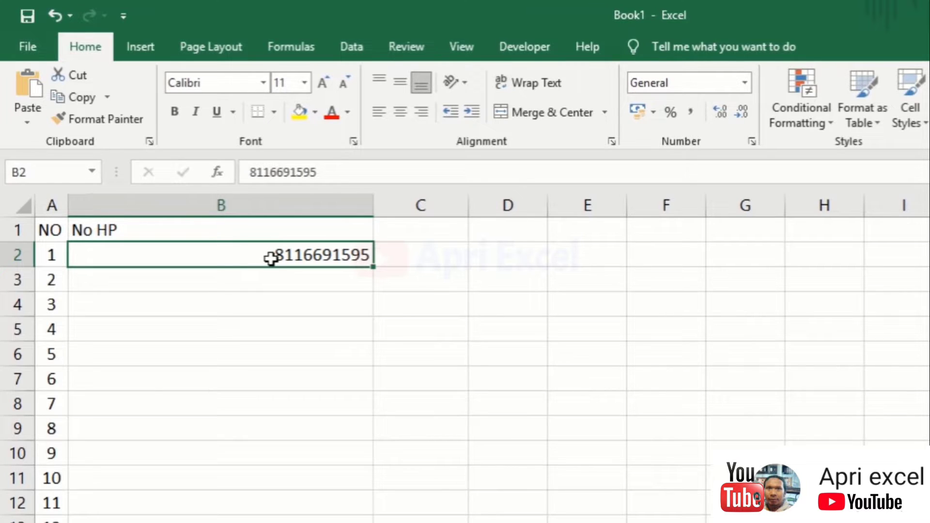
double_click(270, 258)
type("0")
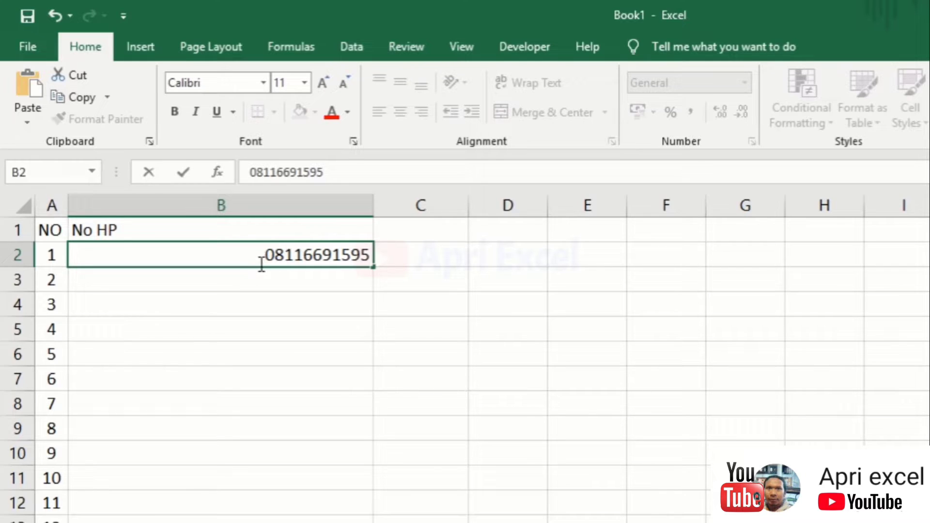
type("'")
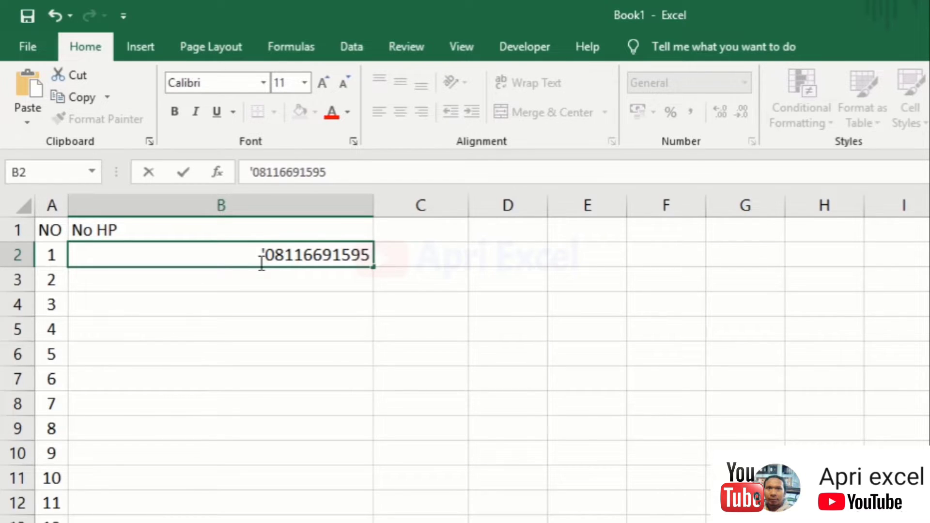
key("Return")
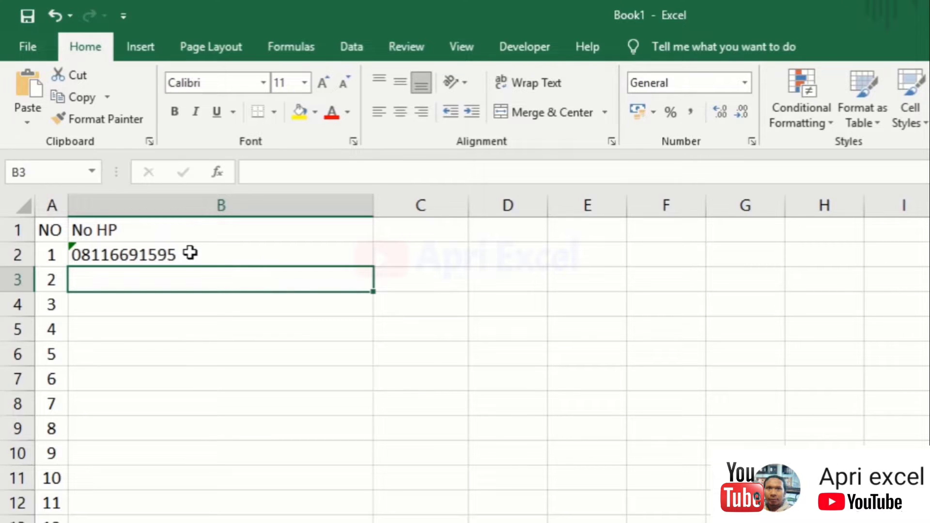
left_click(190, 253)
key("ctrl+z")
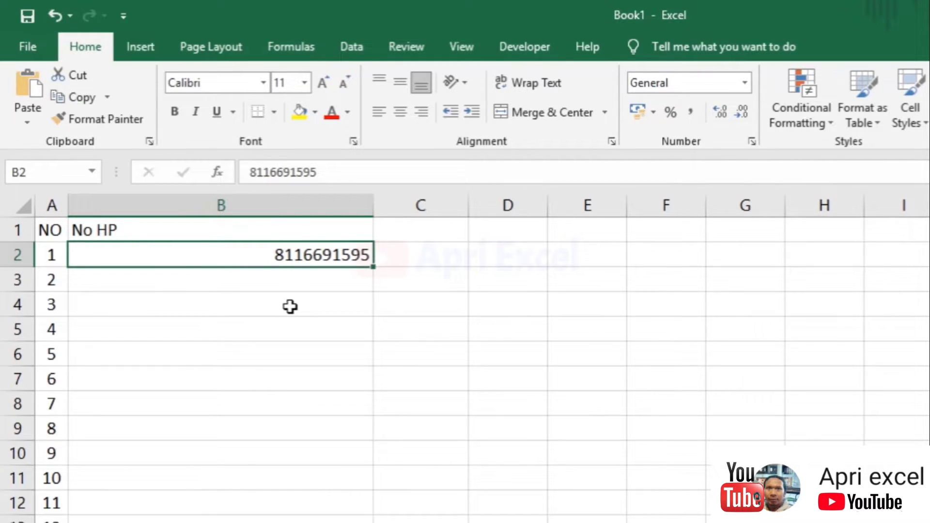
Format B2 as Text and re-enter the phone number with its leading 0
key("ctrl+1")
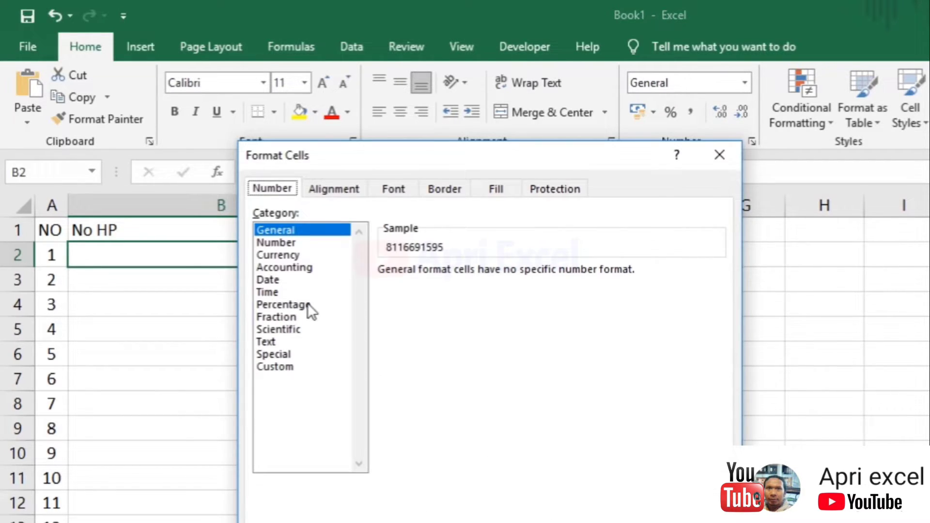
left_click(282, 341)
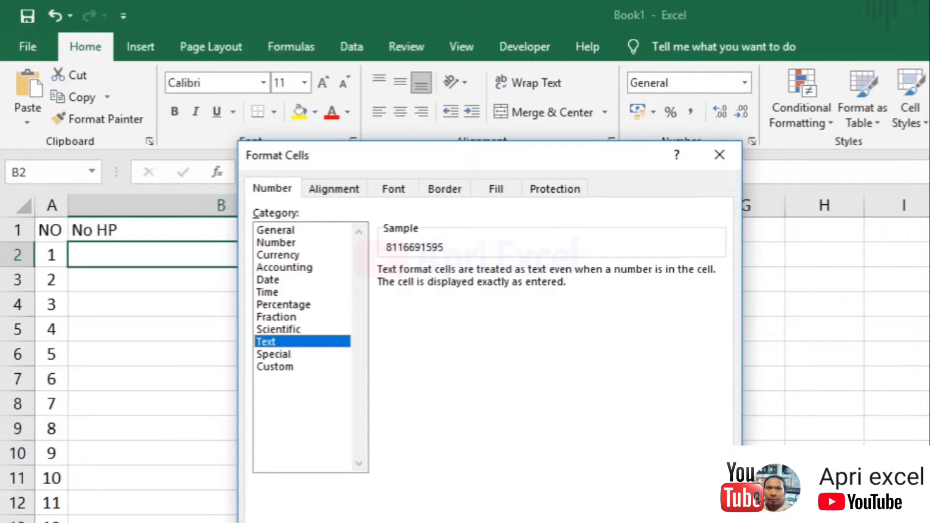
key("Return")
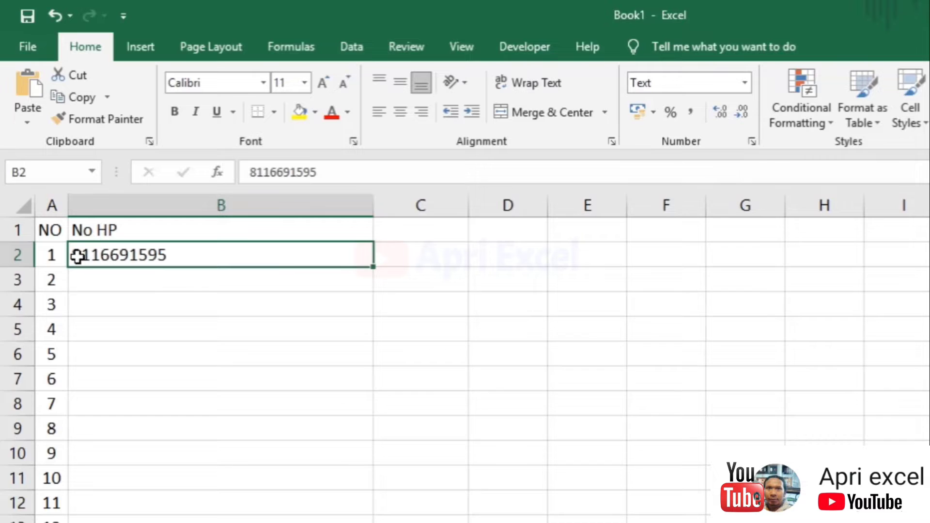
double_click(76, 253)
type("0")
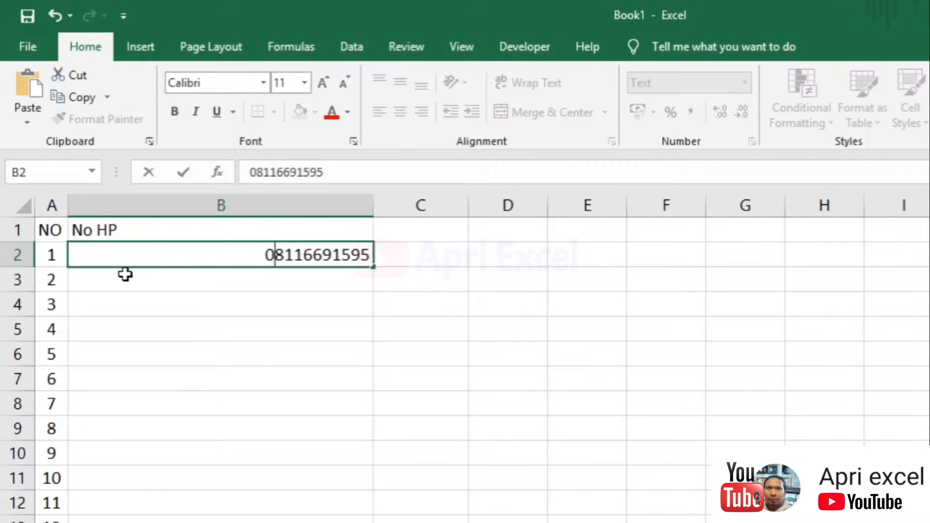
key("Return")
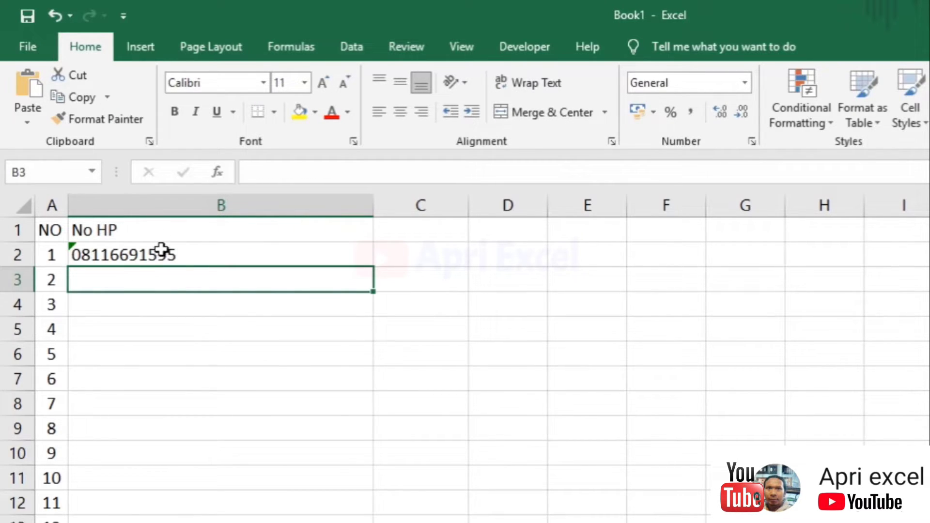
left_click(162, 251)
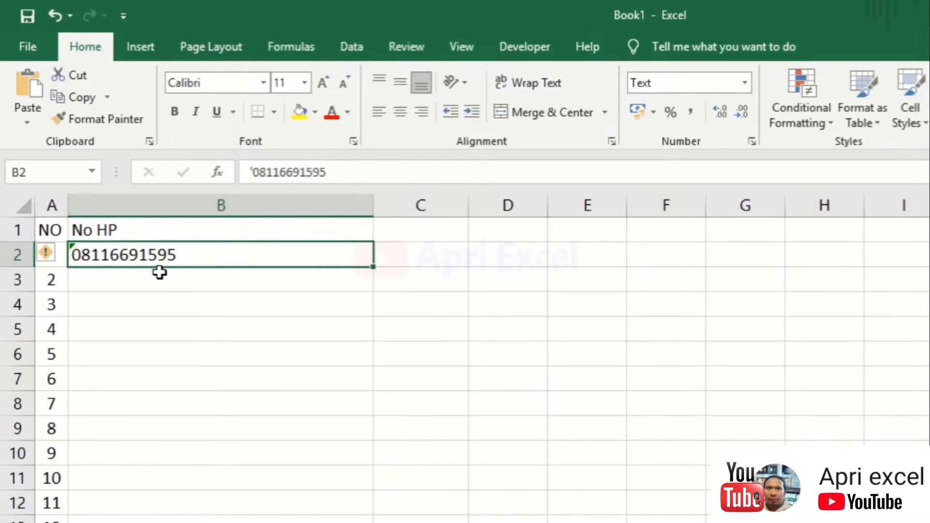
Delete B2's phone number and reset the cell to the General number format
key("ctrl+1")
key("Delete")
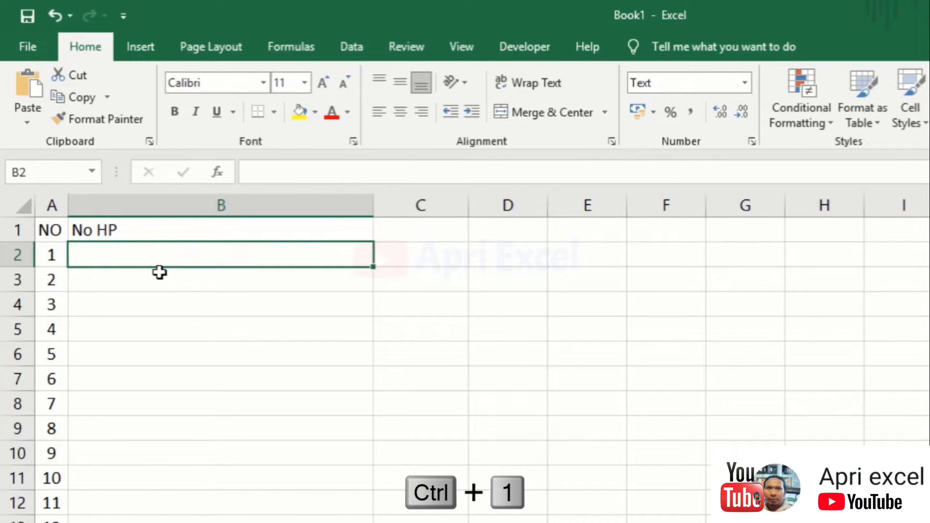
key("ctrl+1")
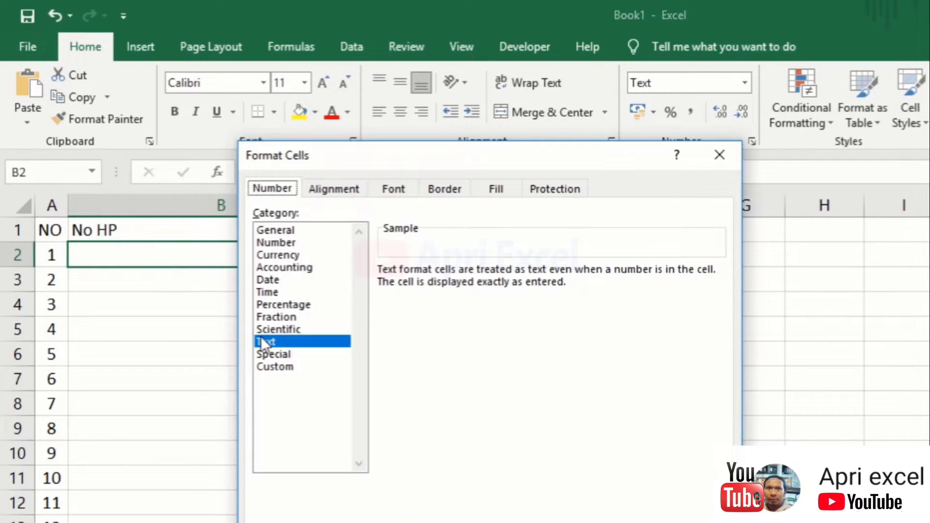
left_click(269, 229)
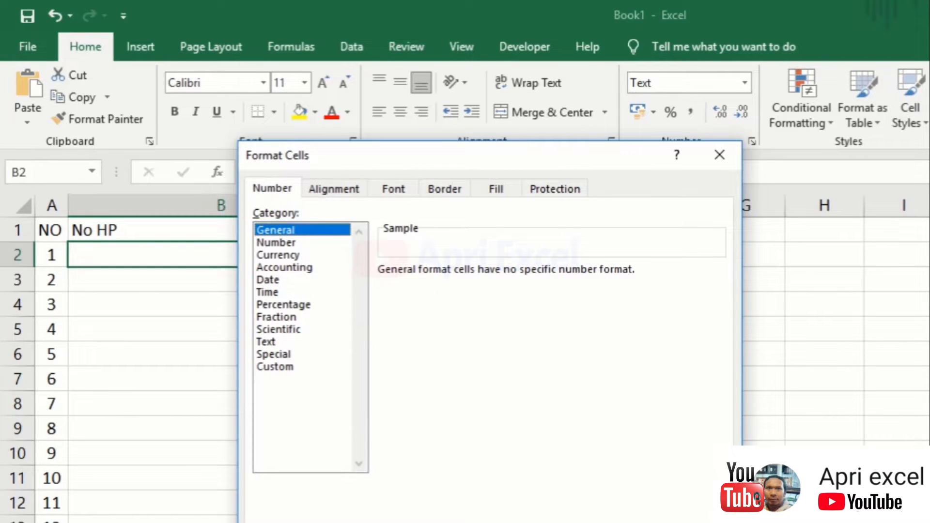
key("Return")
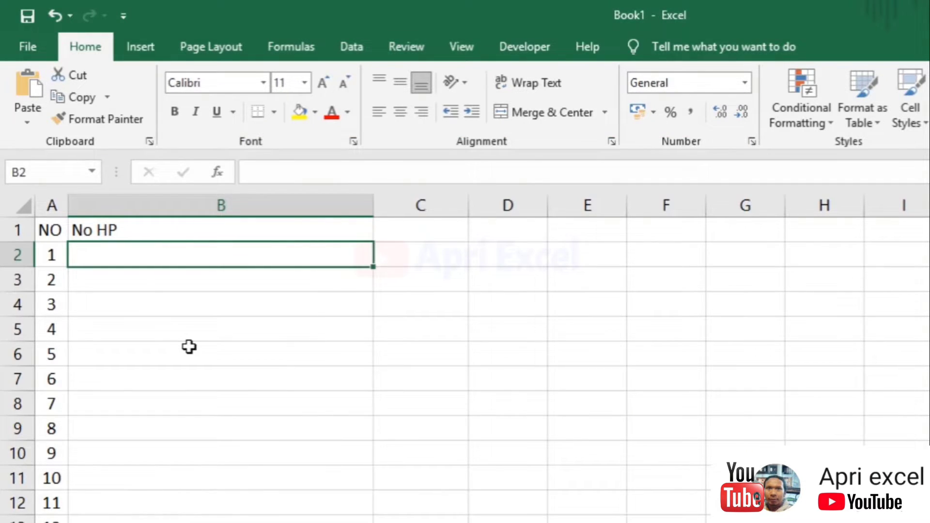
type("1837293")
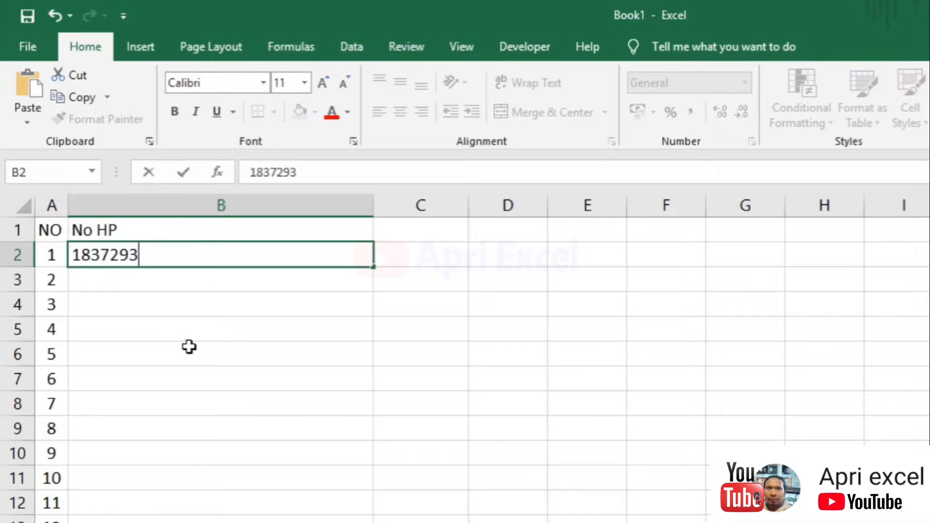
type("9402384839")
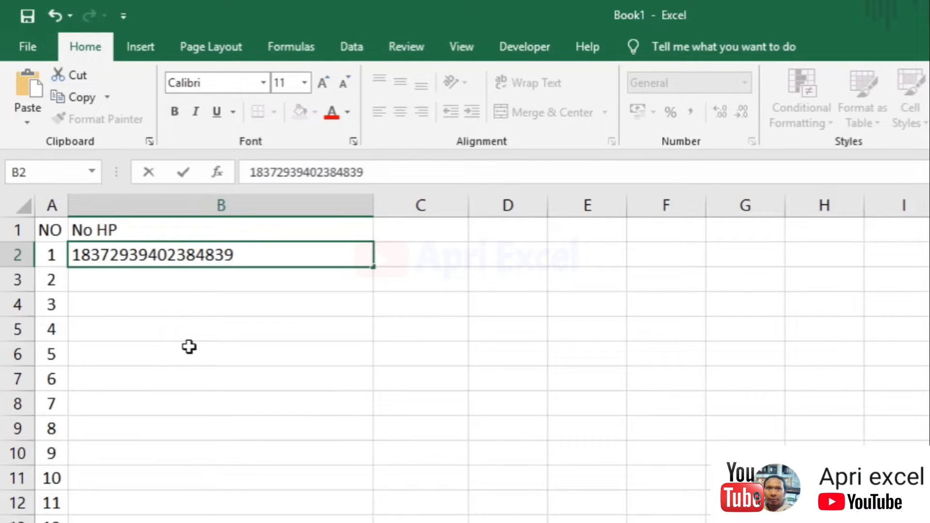
key("Return")
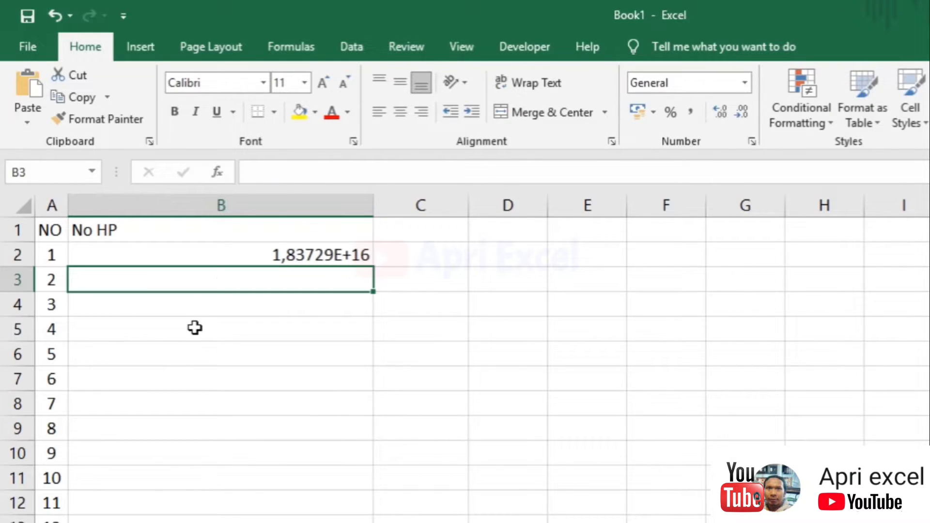
left_click(282, 261)
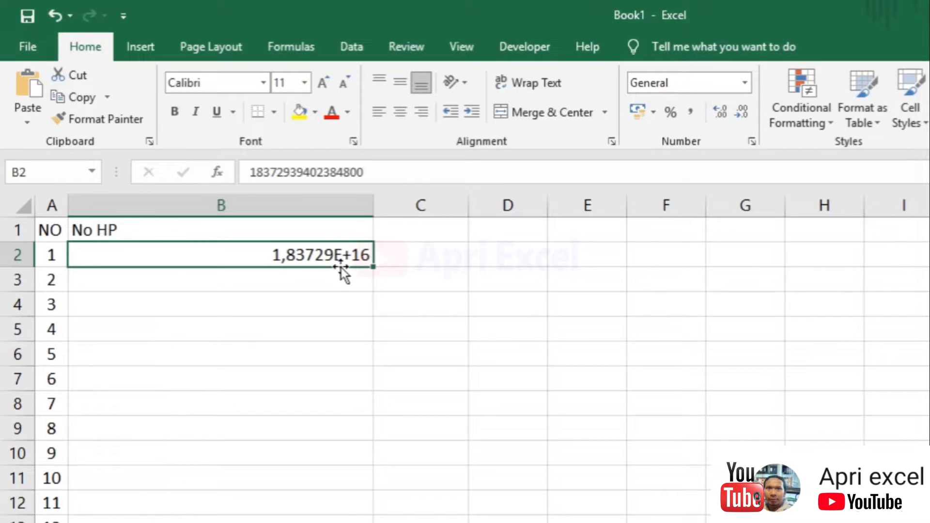
type("'9")
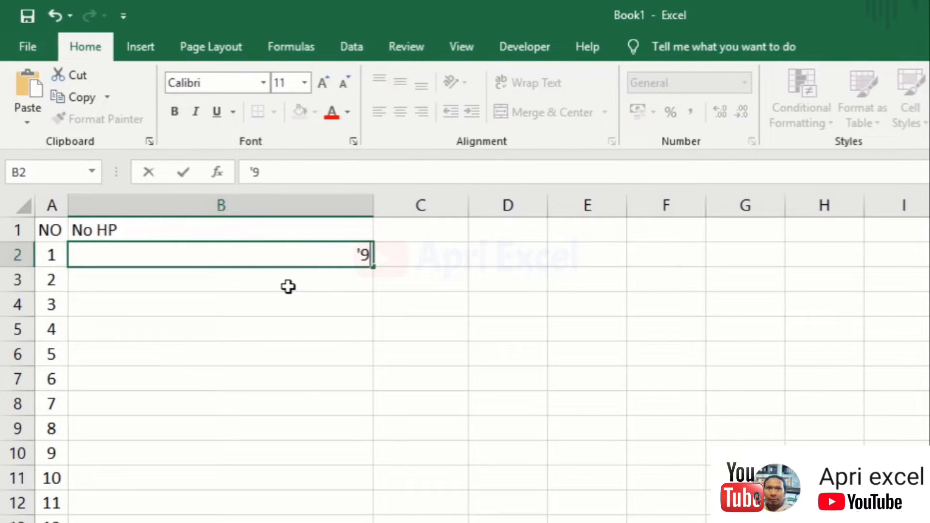
type("871234987128348")
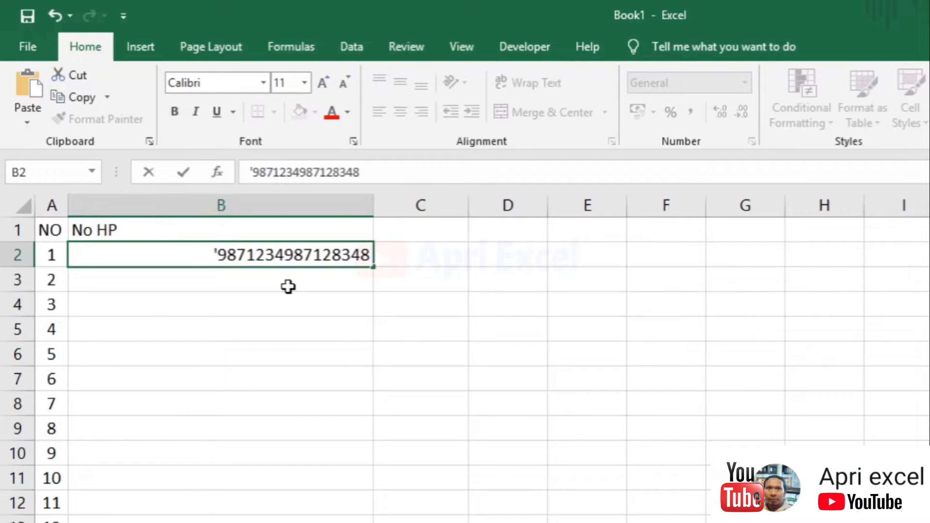
key("Return")
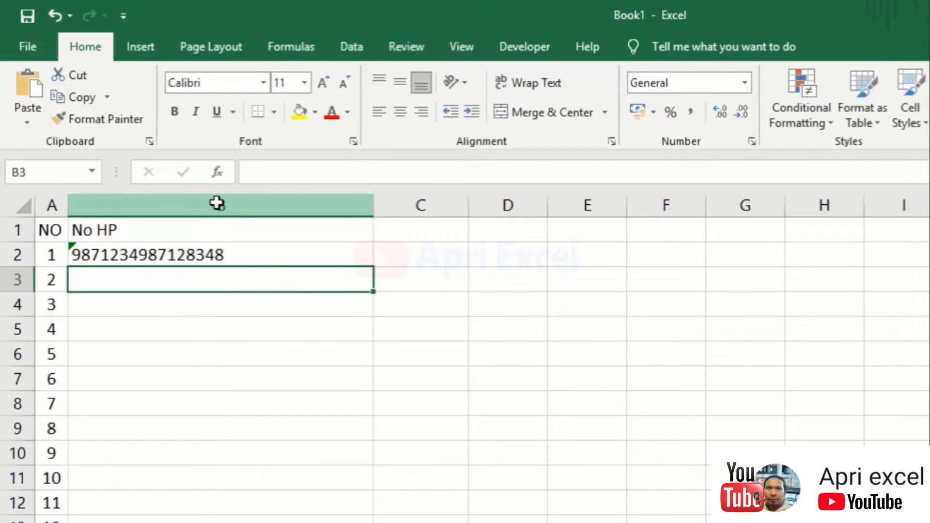
left_click(217, 204)
Clear column B's contents, widen the column, and enter the header Harga in B1
right_click(218, 202)
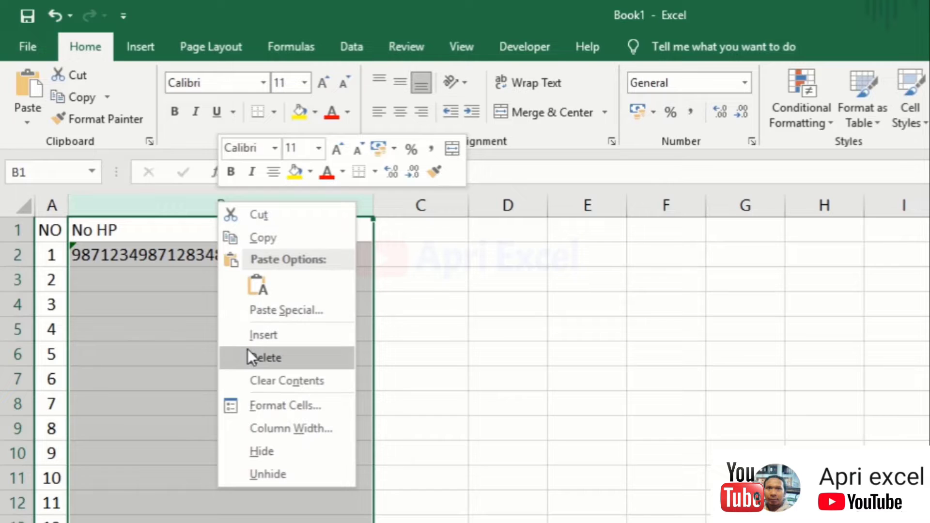
left_click(248, 350)
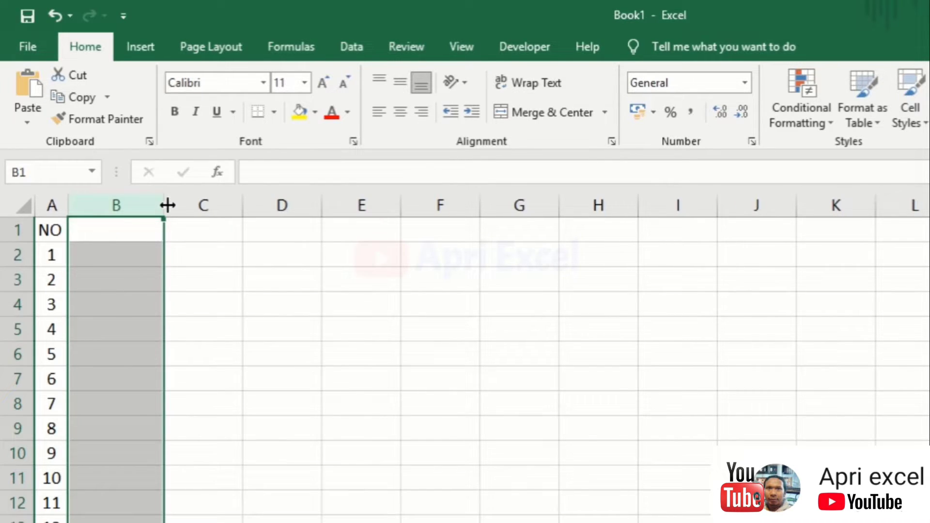
left_click_drag(164, 204, 205, 204)
left_click(179, 231)
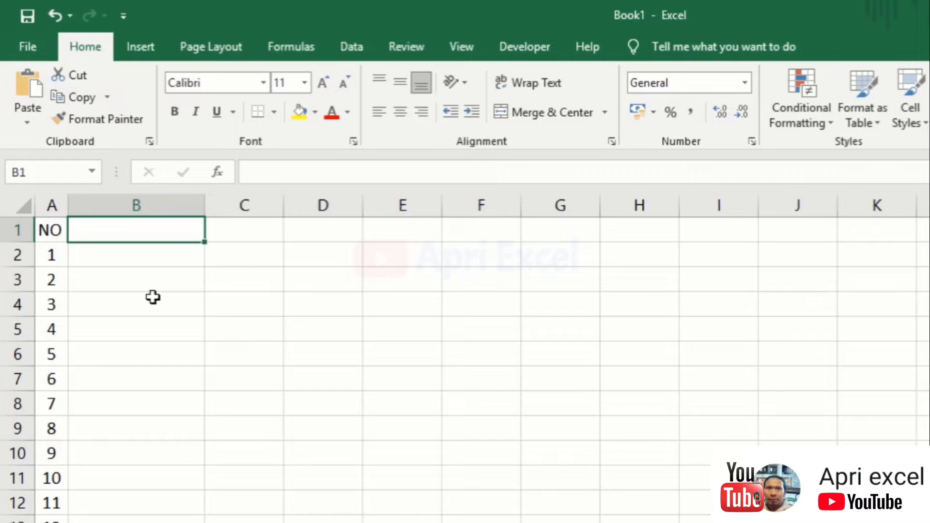
type("Harga")
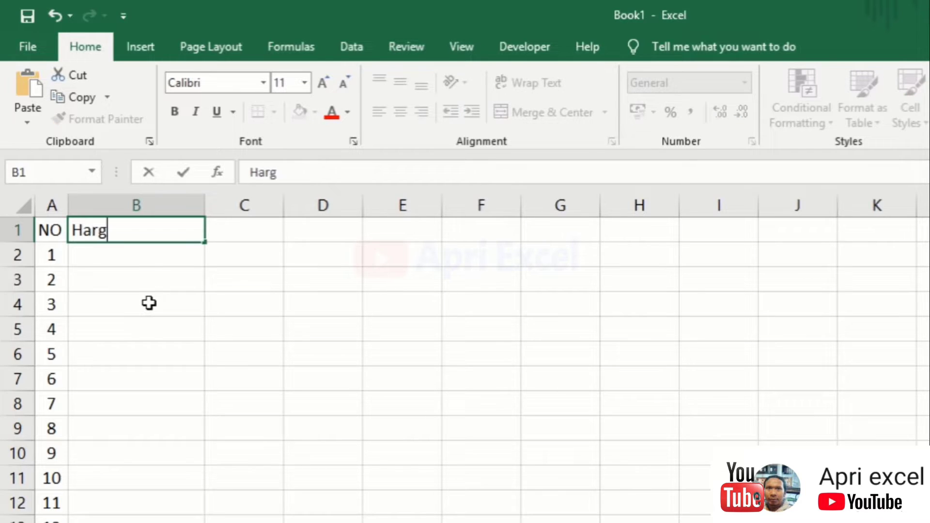
key("Return")
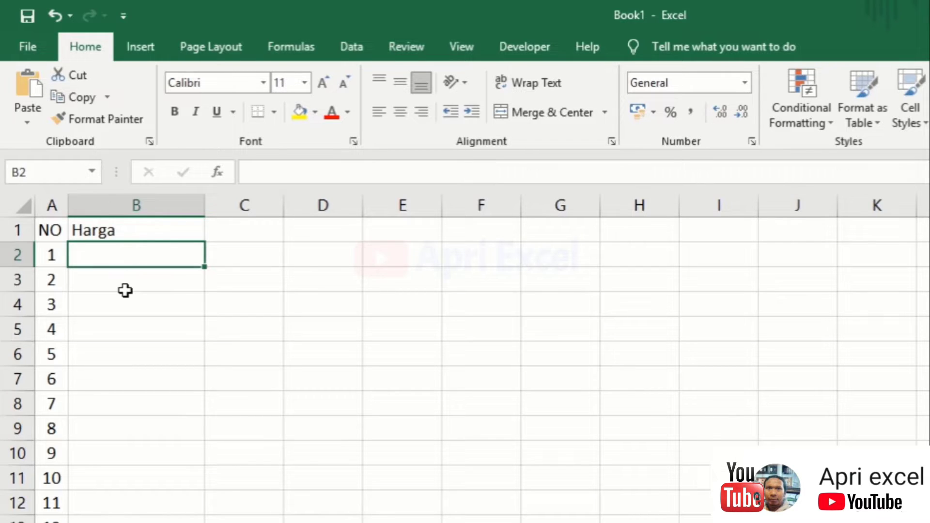
Enter the price 2000 in B2 and give it the Accounting number format
type("2000")
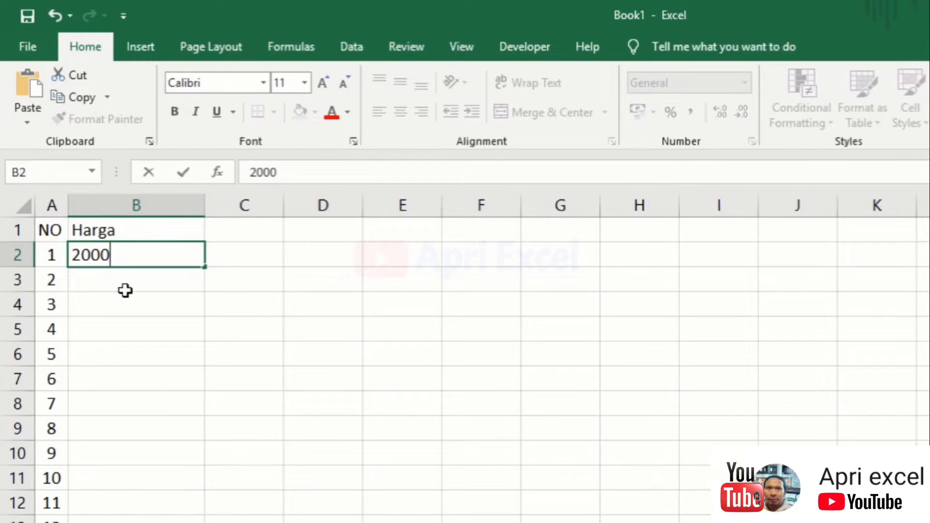
key("Return")
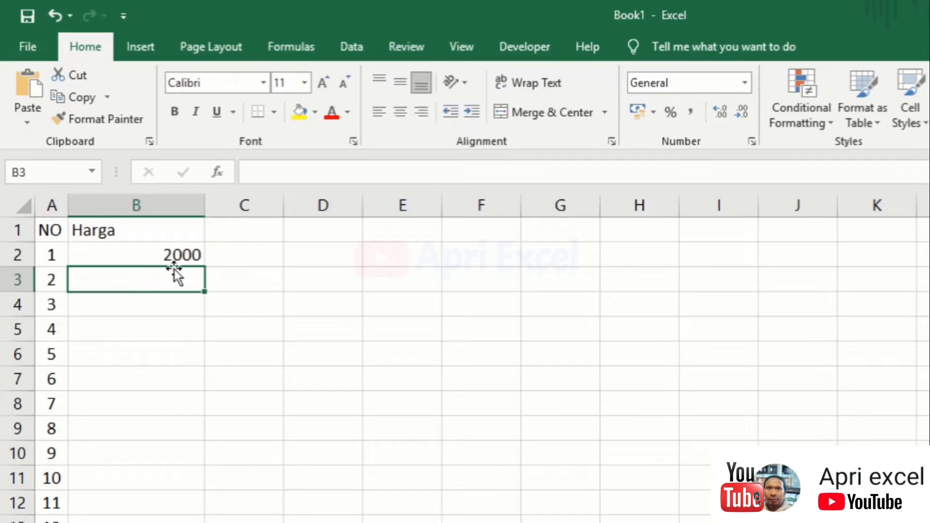
left_click(189, 250)
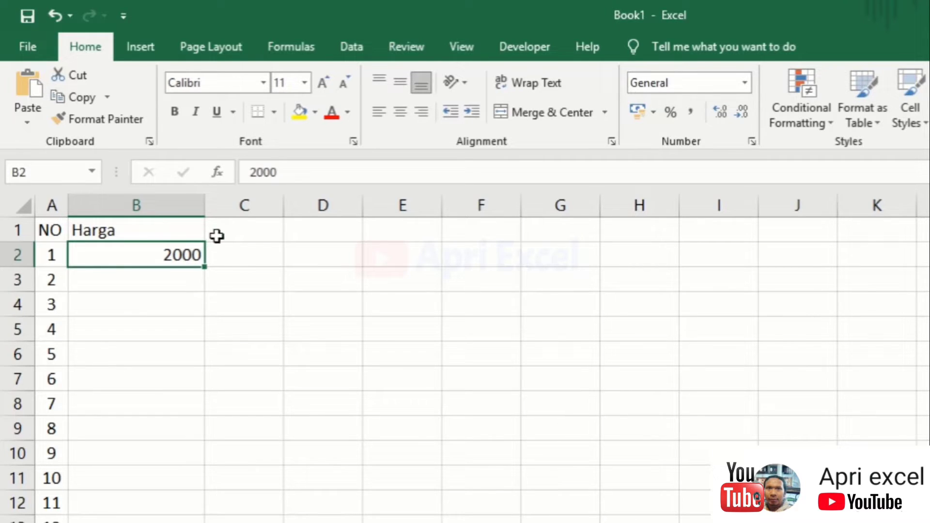
left_click(696, 109)
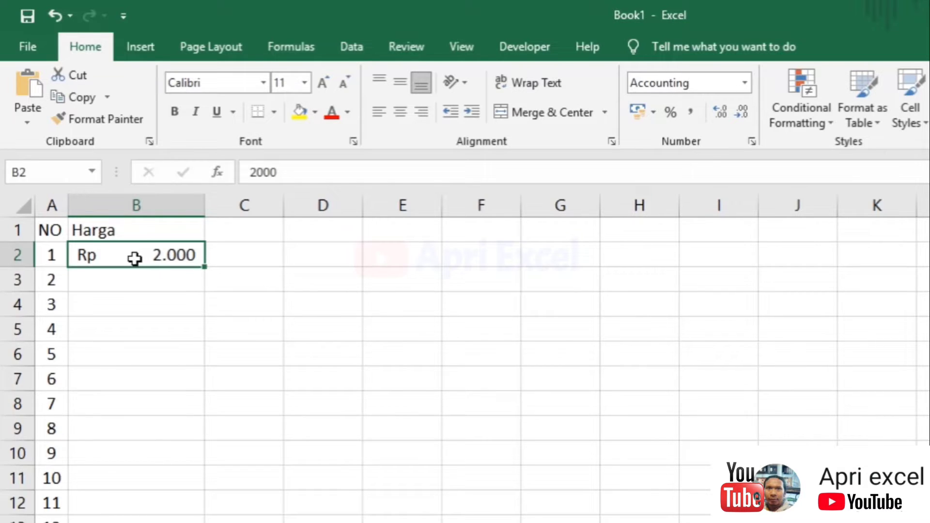
Switch B2's Accounting currency from $ to Rp Indonesian
left_click(654, 112)
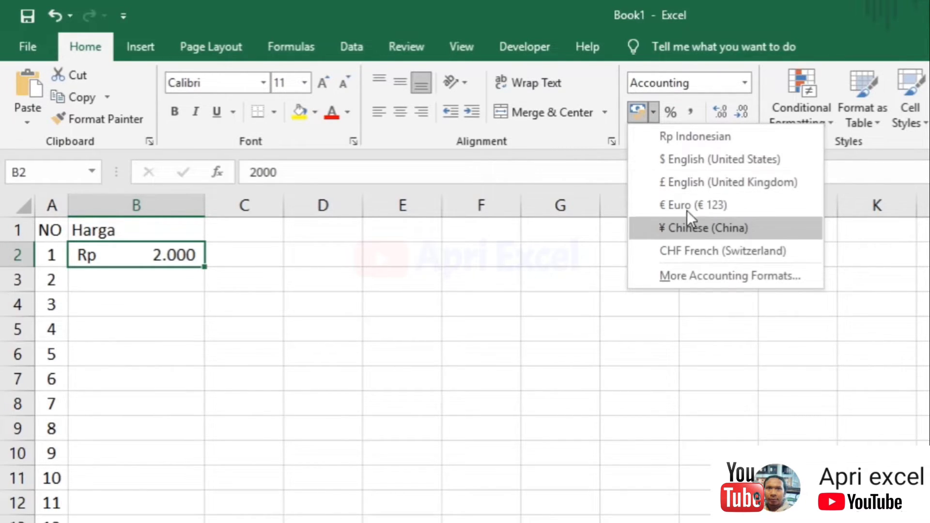
left_click(679, 160)
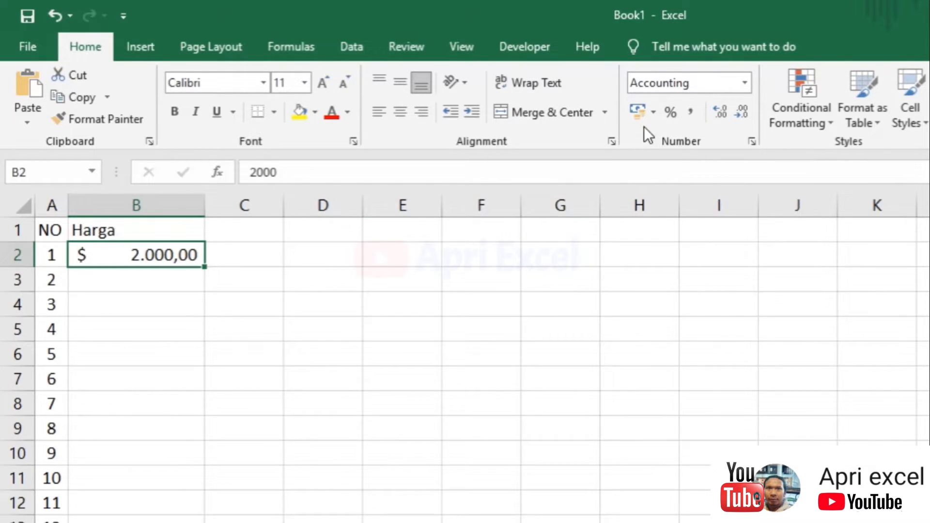
left_click(653, 114)
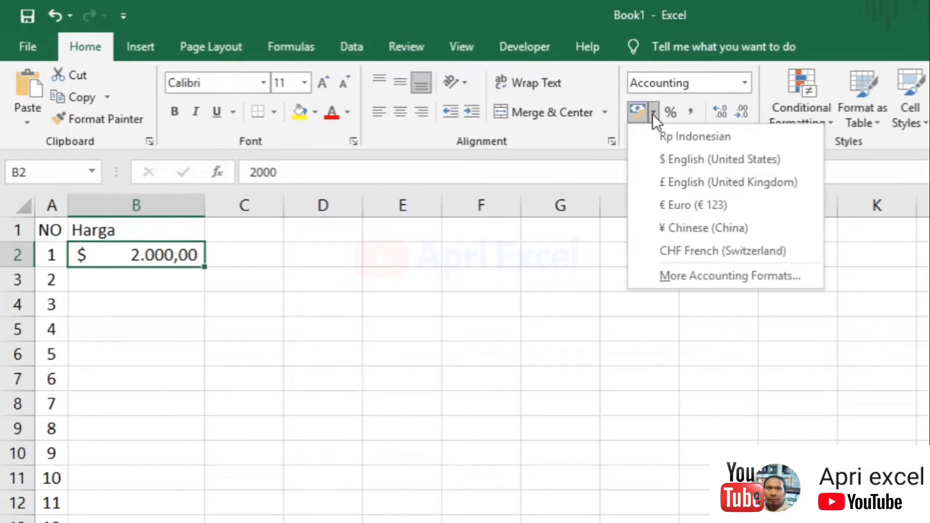
left_click(665, 137)
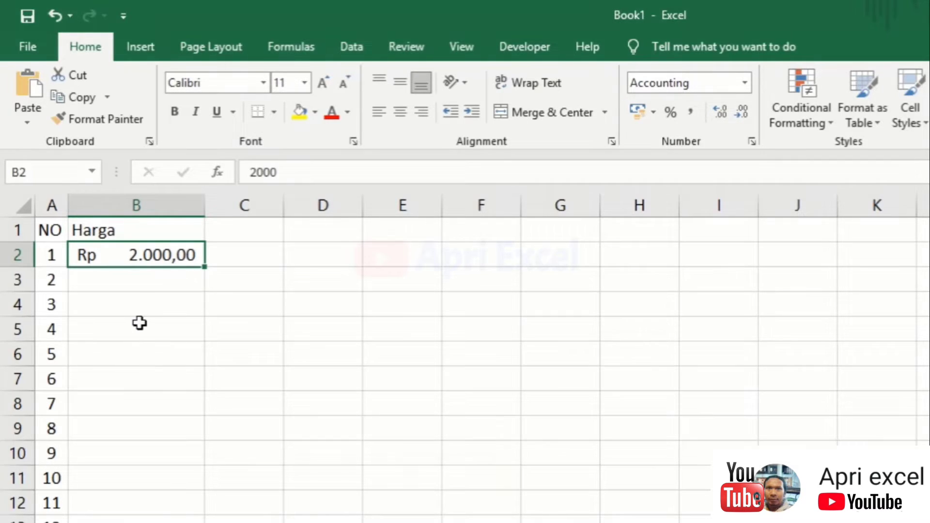
Enter quantity 2 in C2 and the formula =B2*C2 in D2
left_click(230, 263)
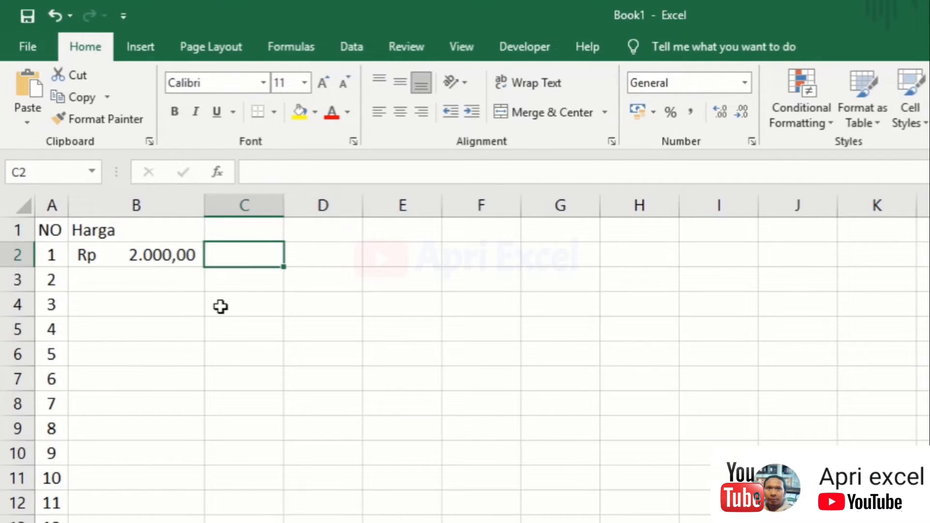
type("2")
left_click(312, 251)
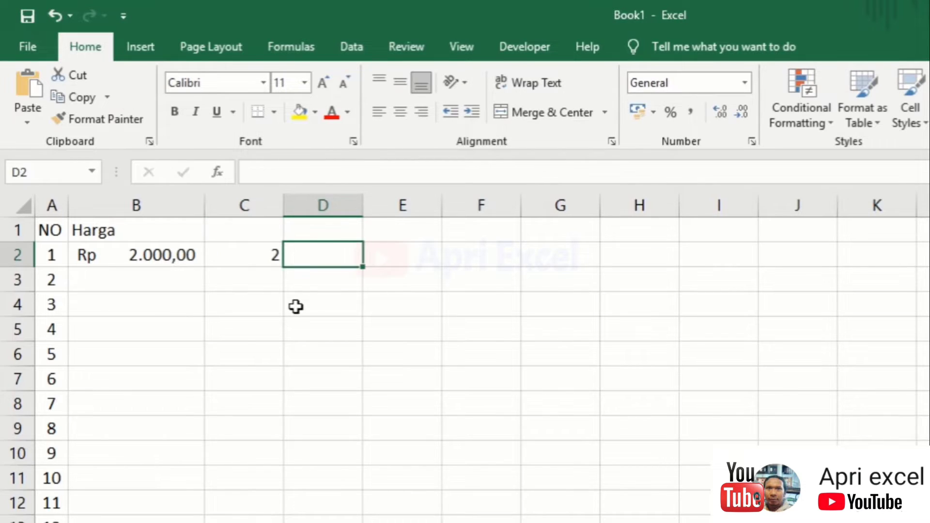
type("=")
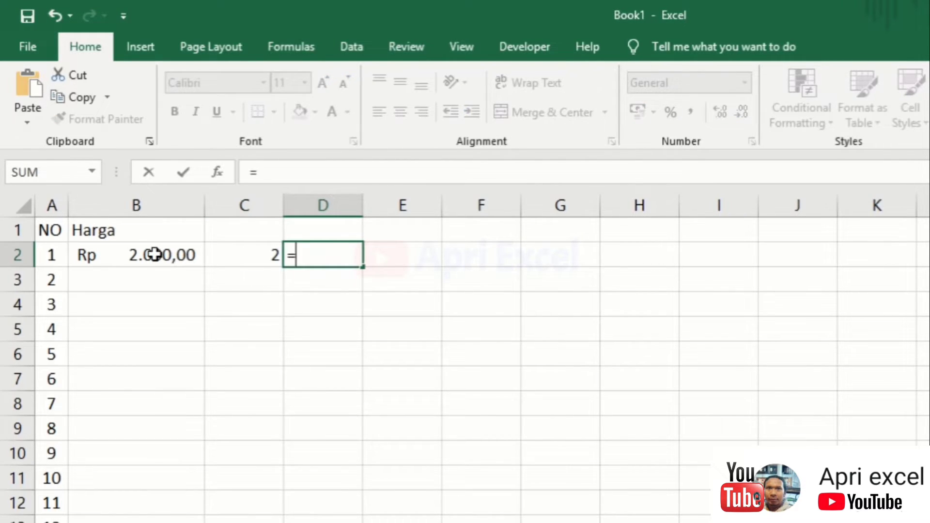
left_click(154, 254)
type("*")
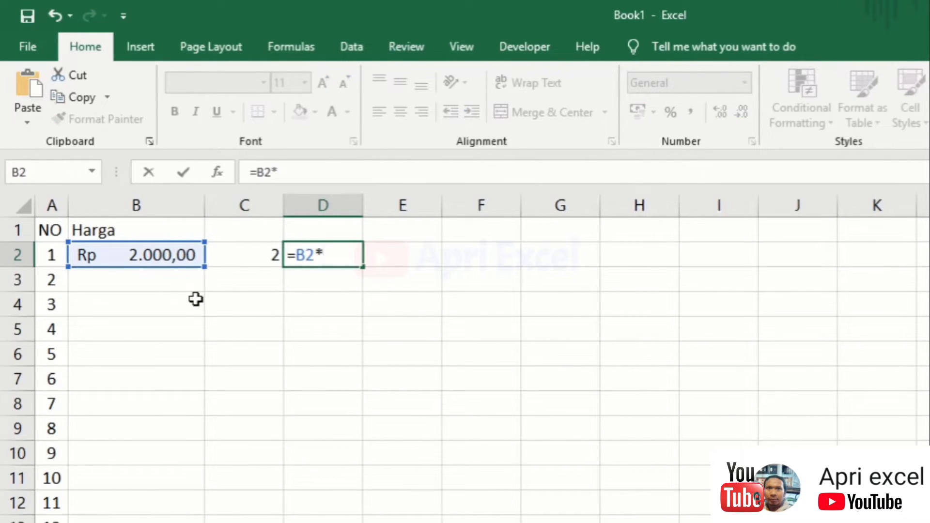
left_click(235, 260)
key("Return")
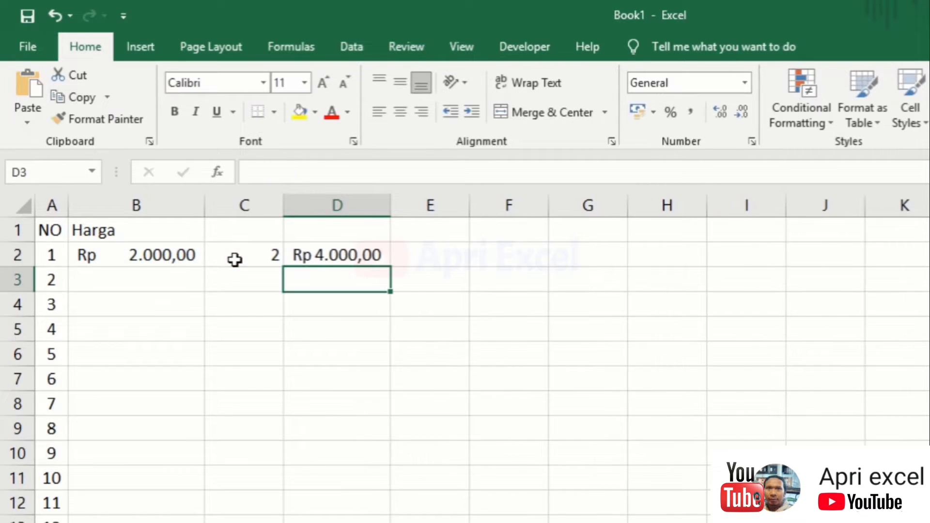
left_click(130, 281)
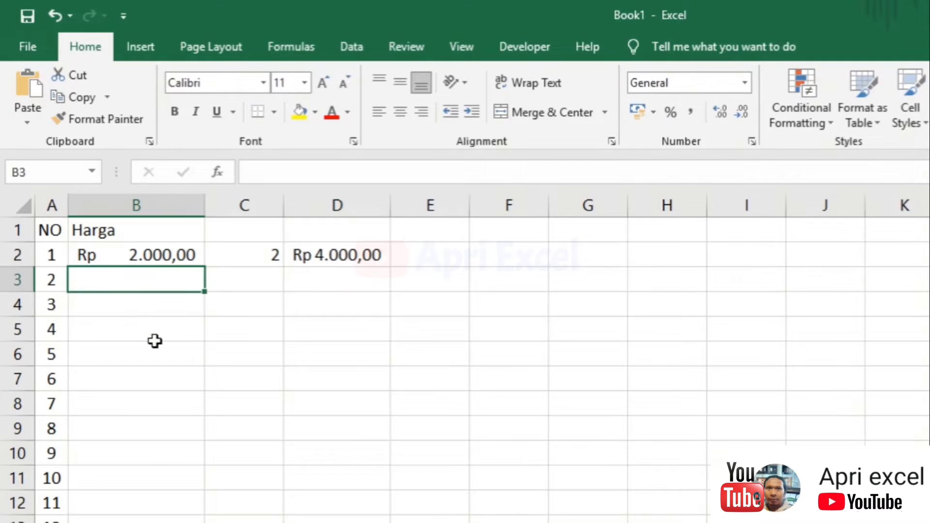
type("RP ")
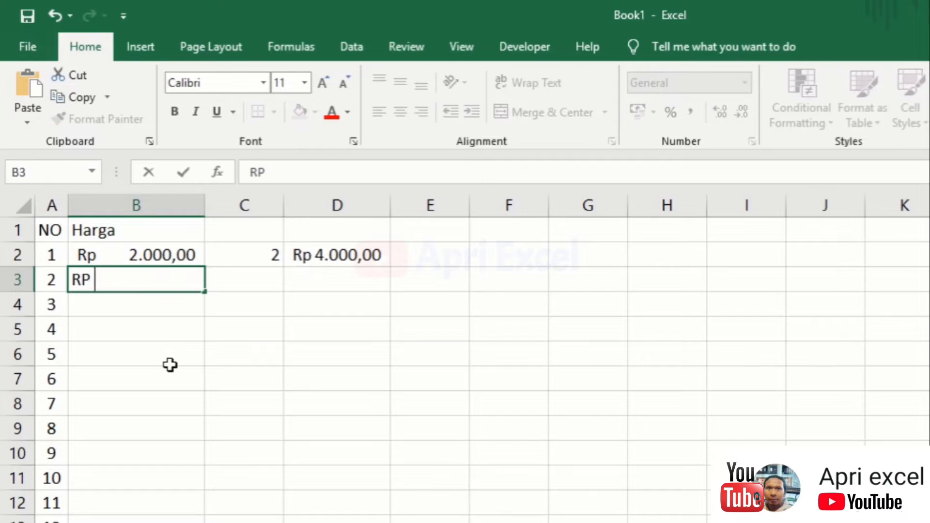
type("2.")
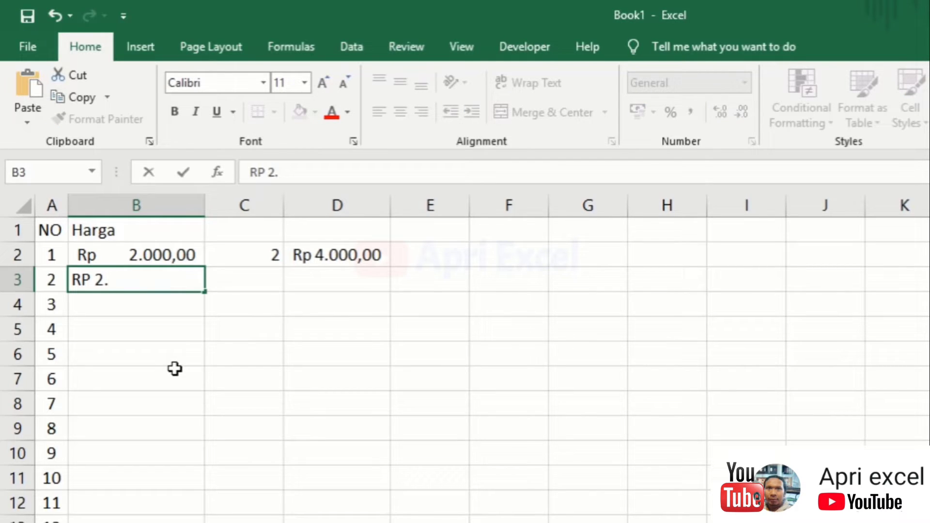
type("000")
key("Tab")
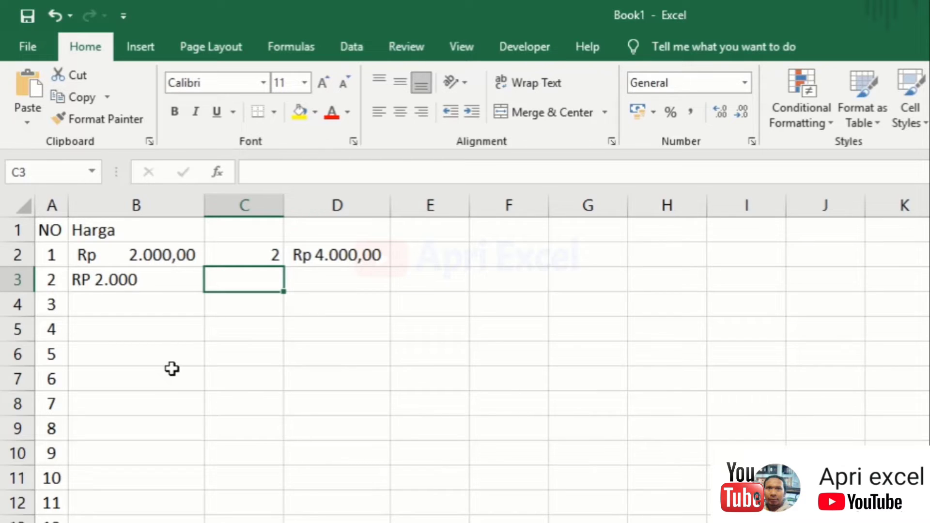
type("2")
key("Tab")
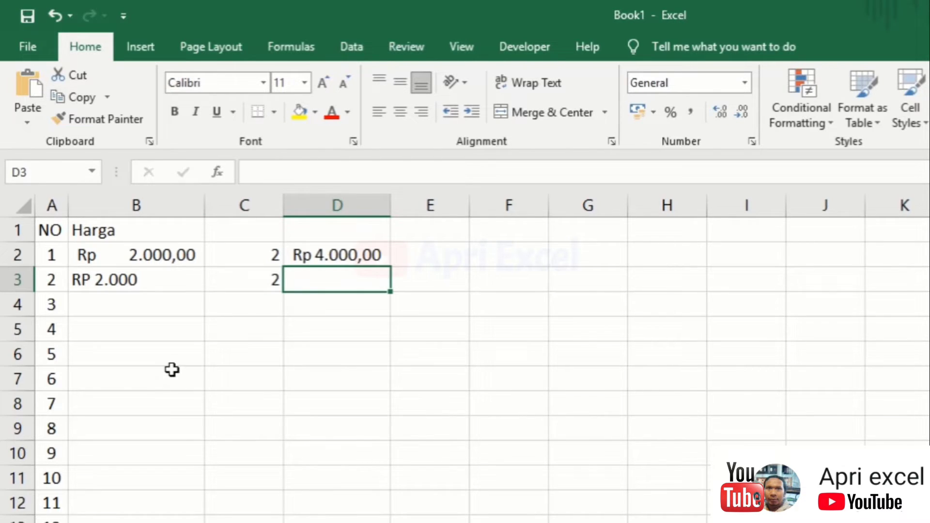
type("=")
left_click(167, 282)
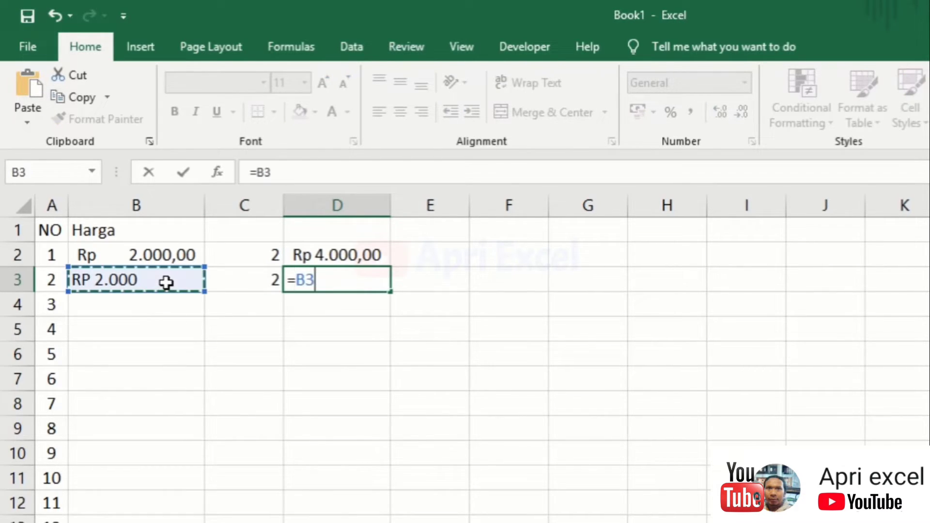
type("*")
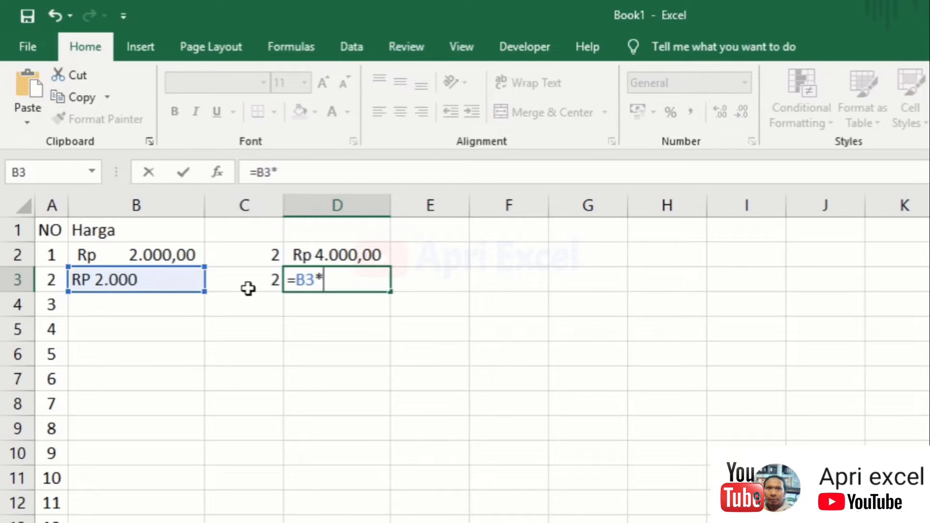
left_click(249, 285)
key("Return")
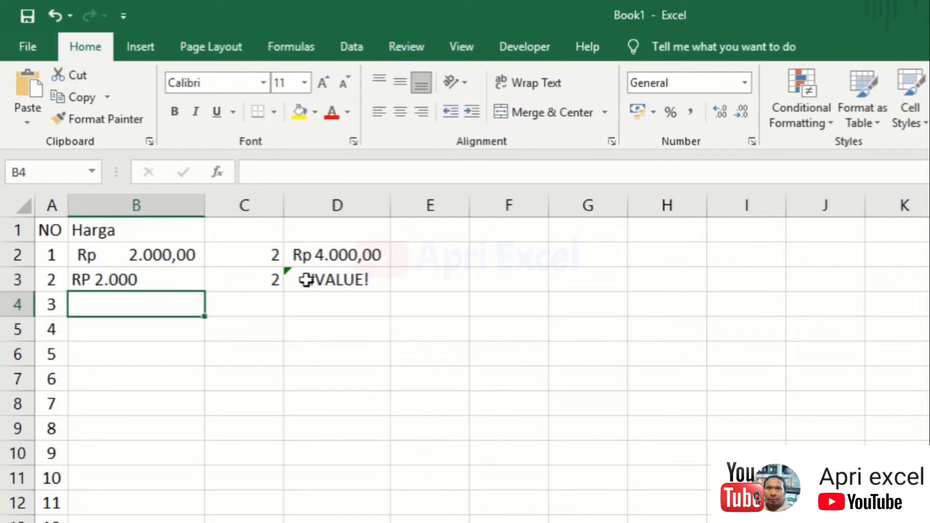
left_click(339, 283)
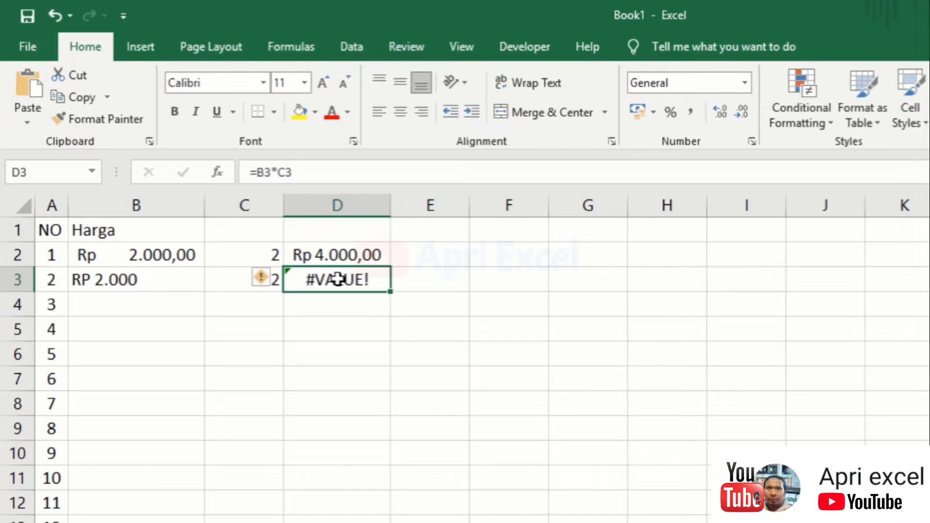
left_click(153, 281)
left_click(145, 257)
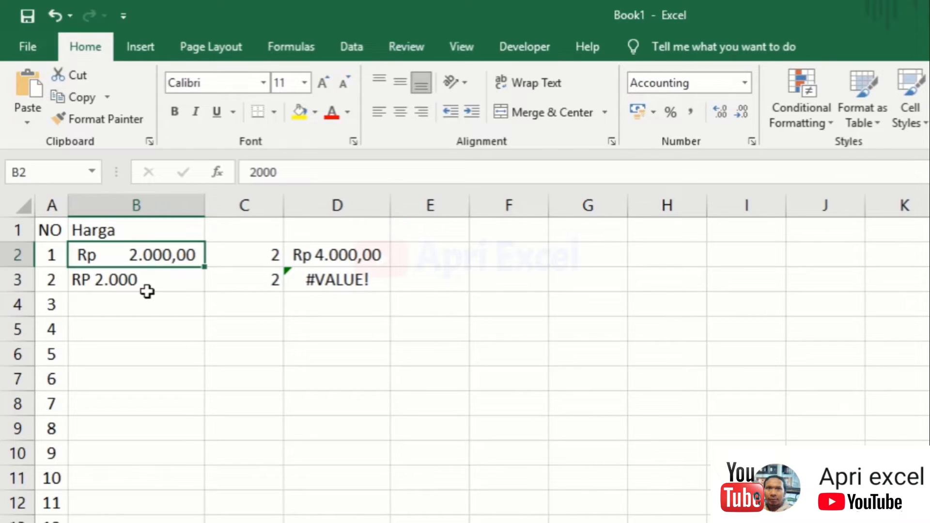
left_click_drag(170, 281, 289, 288)
key("Delete")
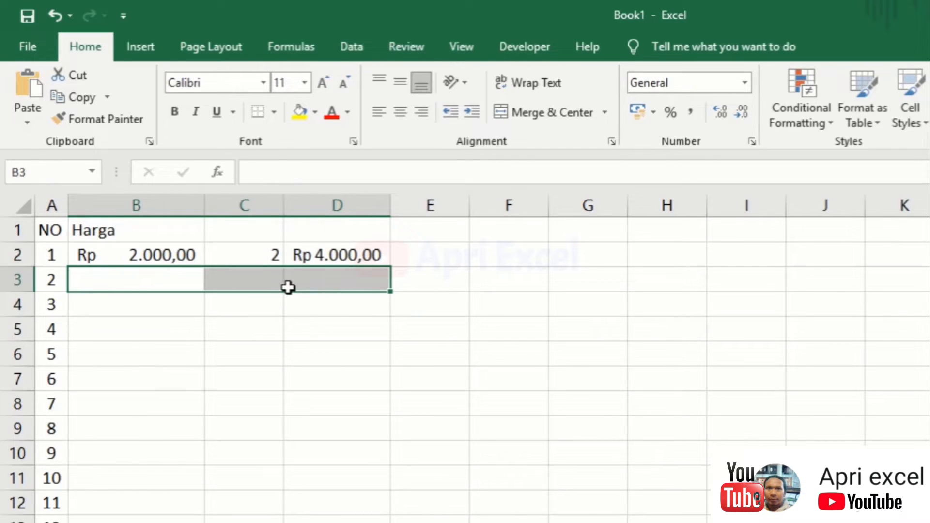
Reduce B2's decimal places to zero so the price reads Rp 2.000
left_click(170, 256)
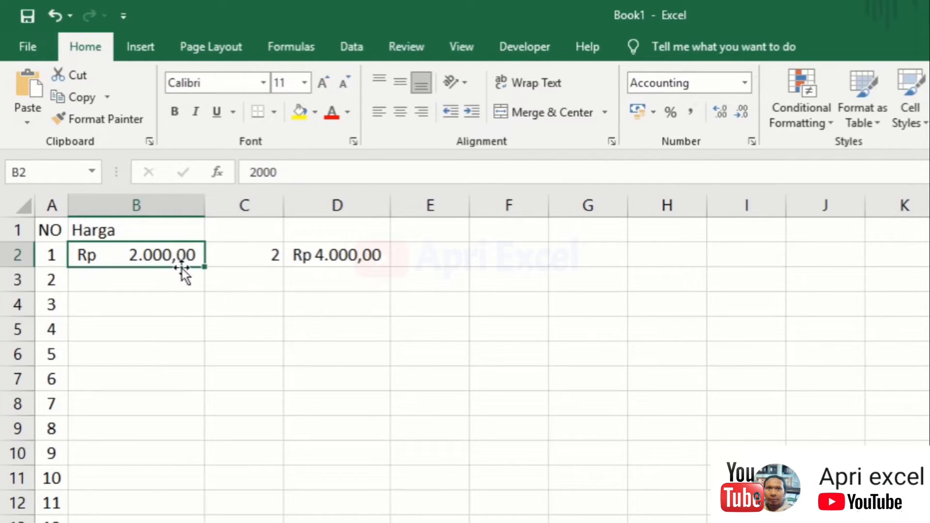
left_click(719, 110)
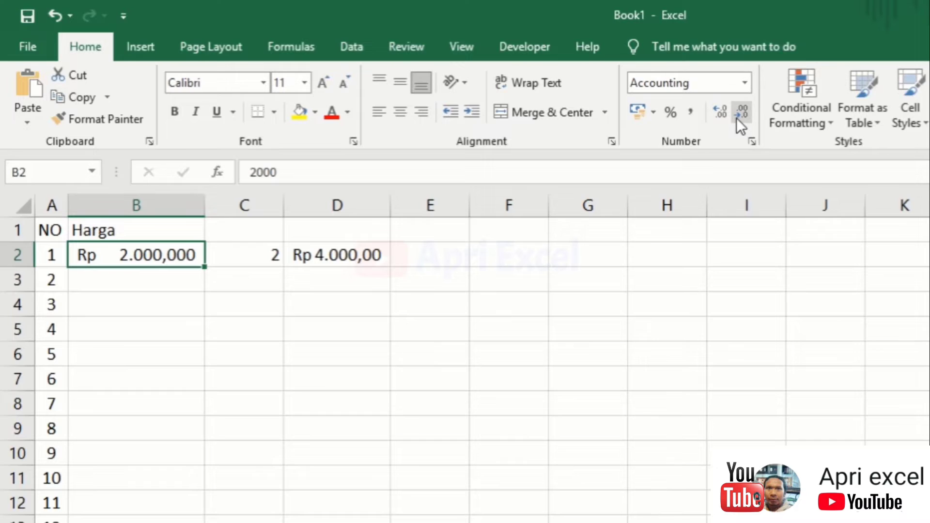
left_click(741, 112)
left_click(736, 117)
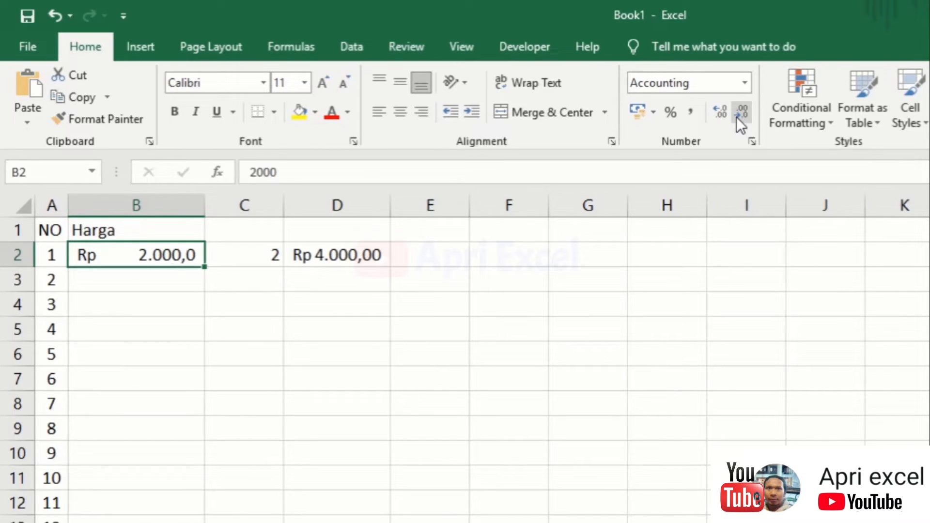
left_click(736, 118)
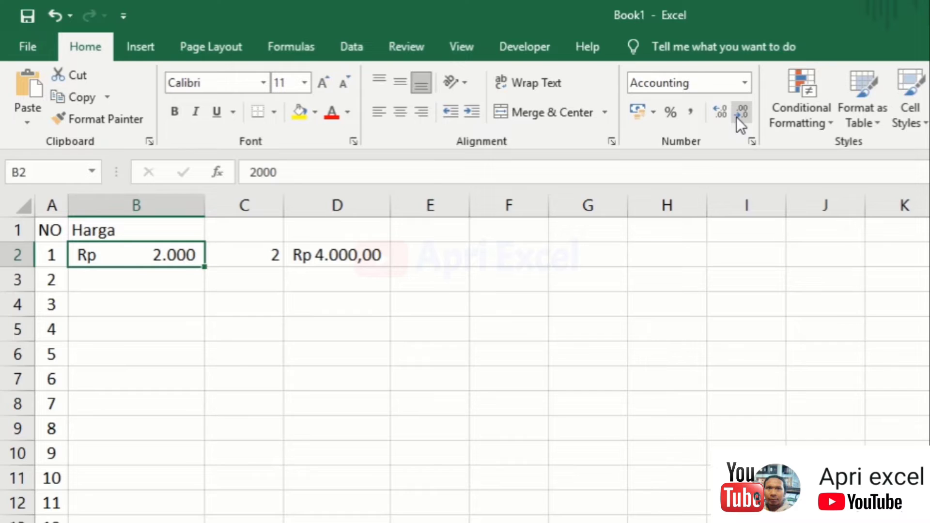
left_click(172, 281)
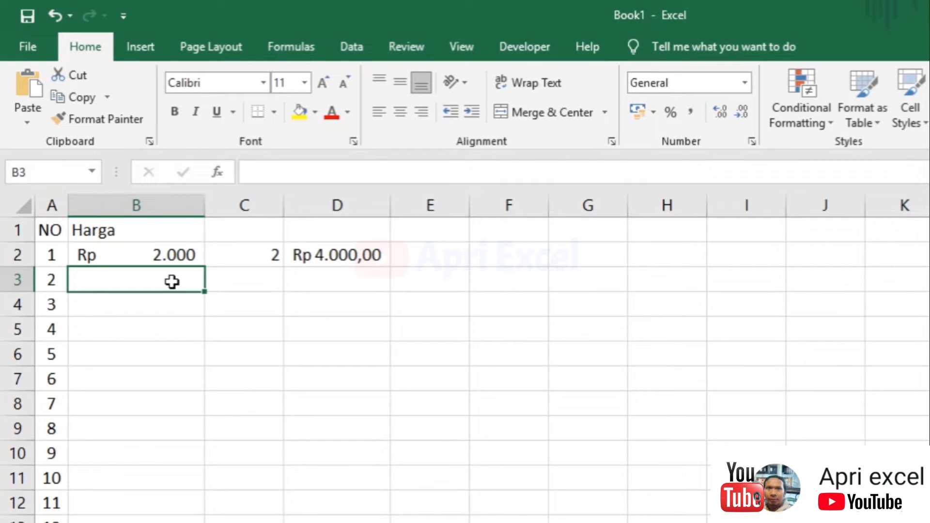
Enter 1/2/2020 in B3 and apply the *Rabu, 14 Maret 2012 date format
type("1/2/2")
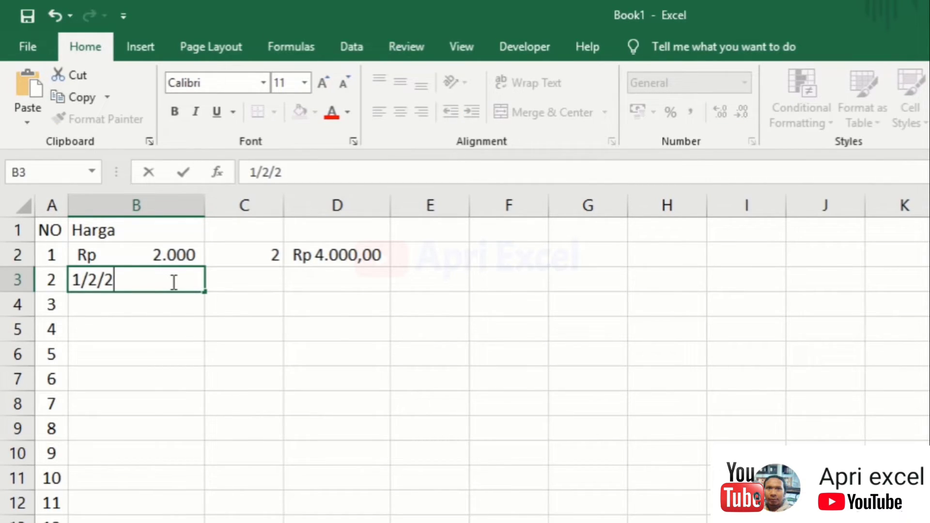
type("020")
key("Return")
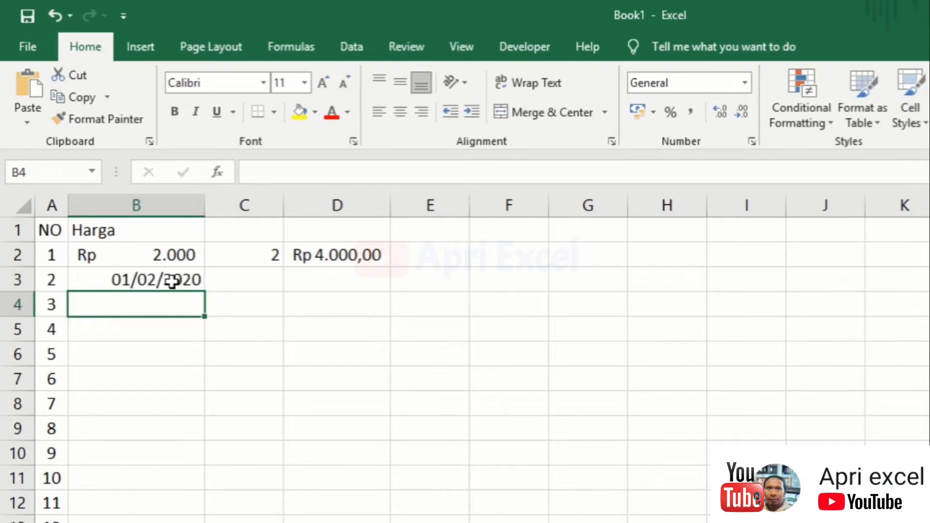
left_click(130, 287)
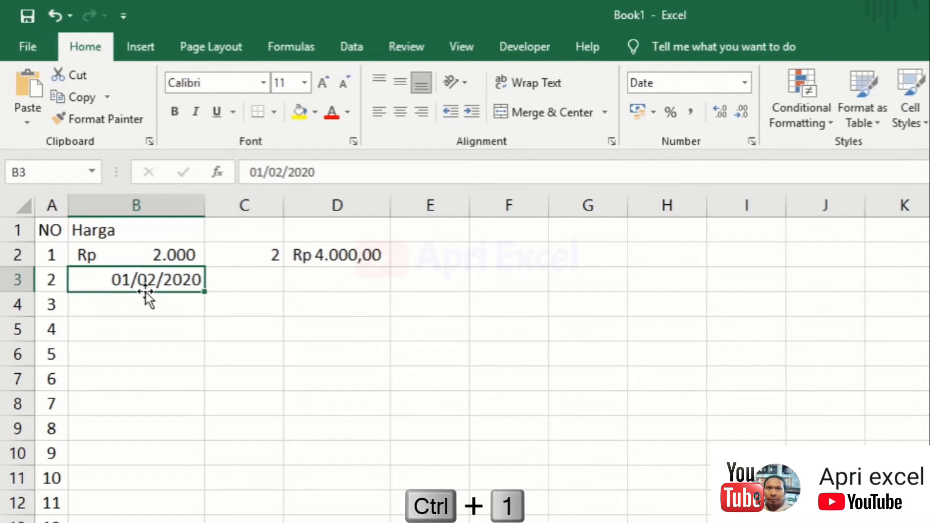
key("ctrl+1")
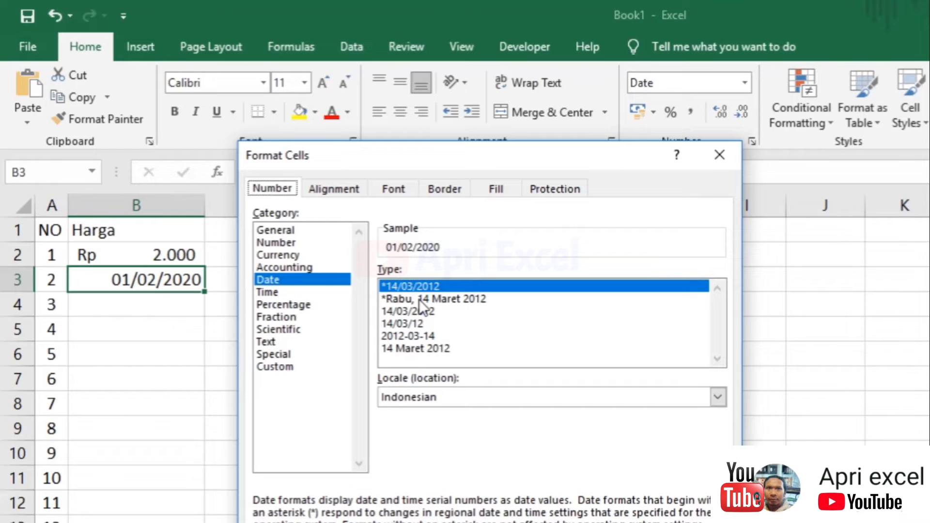
left_click(420, 298)
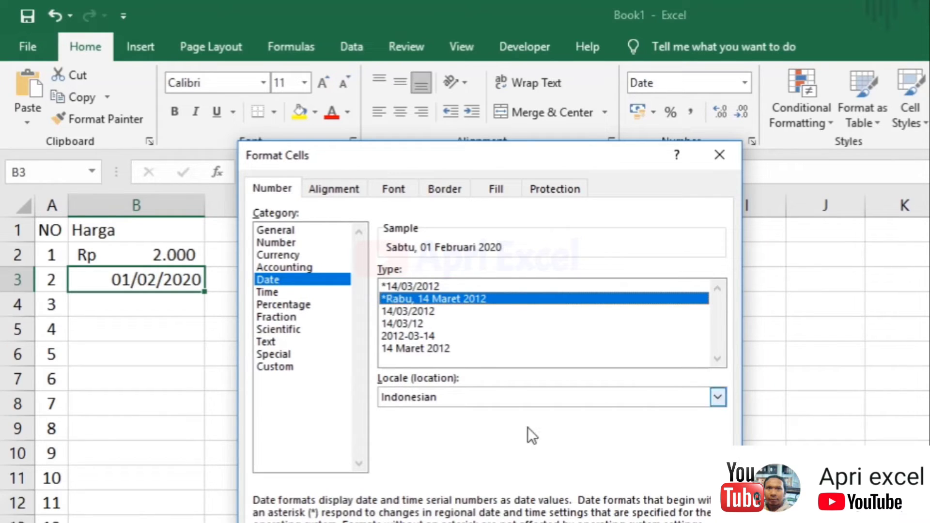
left_click(613, 522)
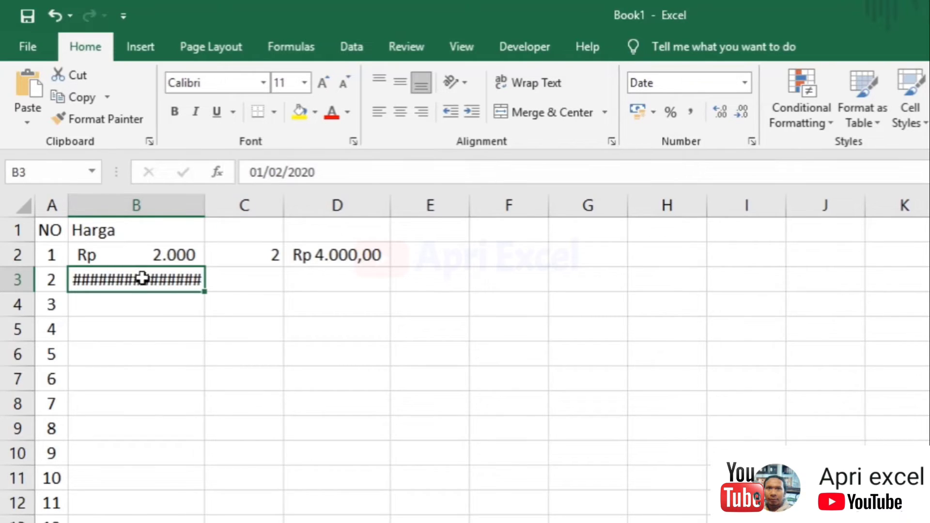
Auto-fit column B to the width of the long date in B3
left_click(170, 311)
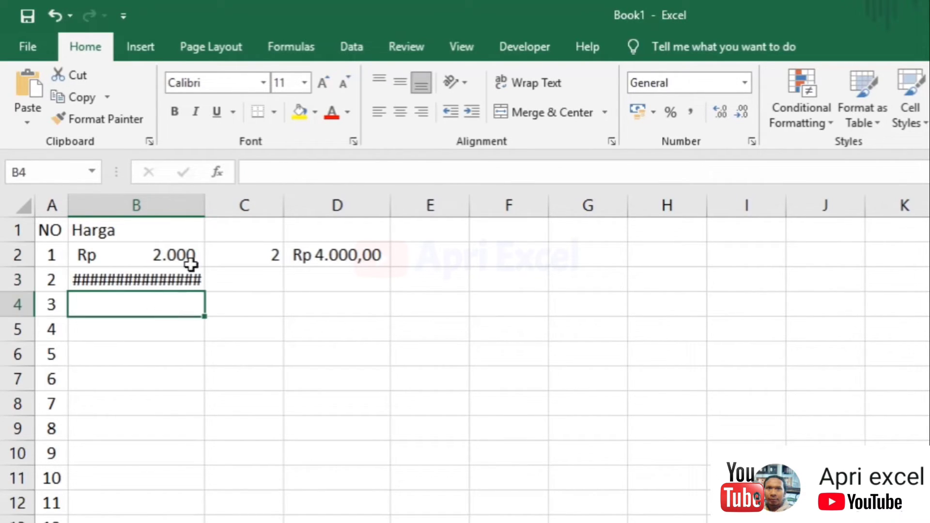
double_click(203, 202)
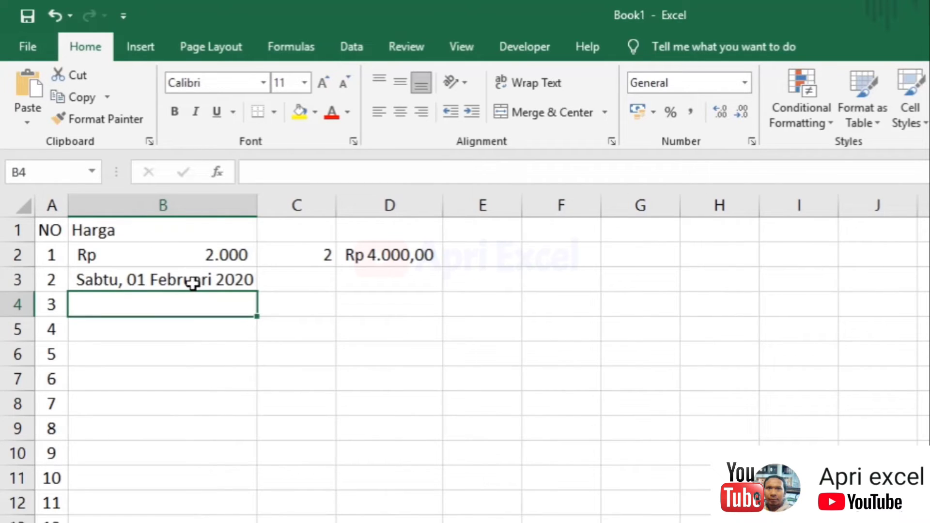
left_click(193, 284)
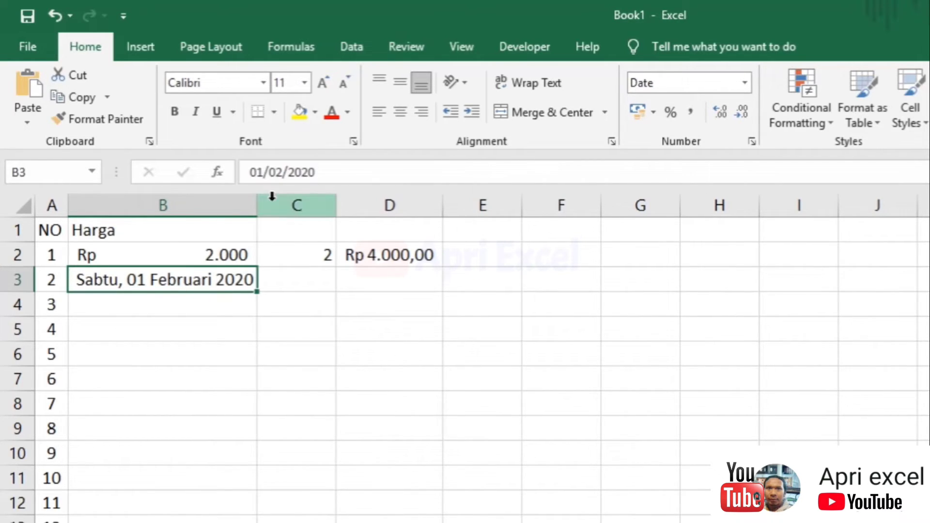
double_click(196, 281)
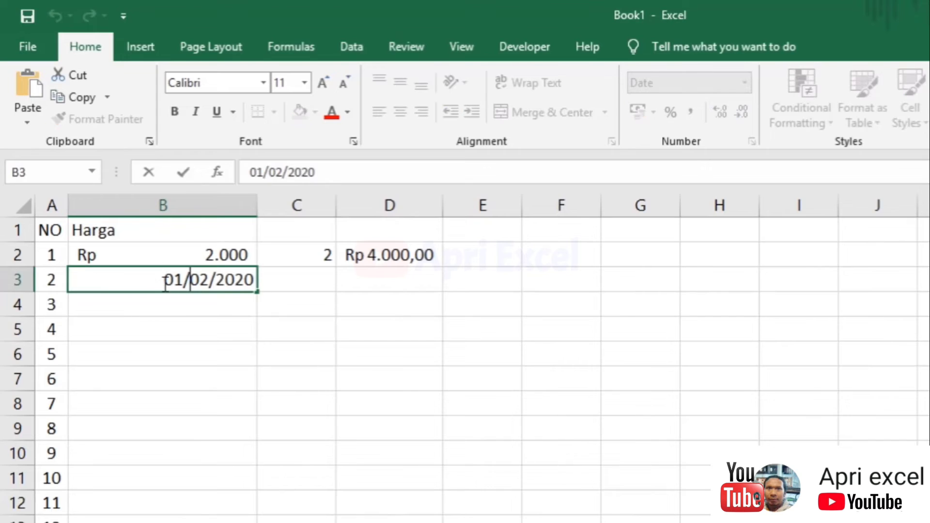
left_click(183, 303)
left_click(182, 279)
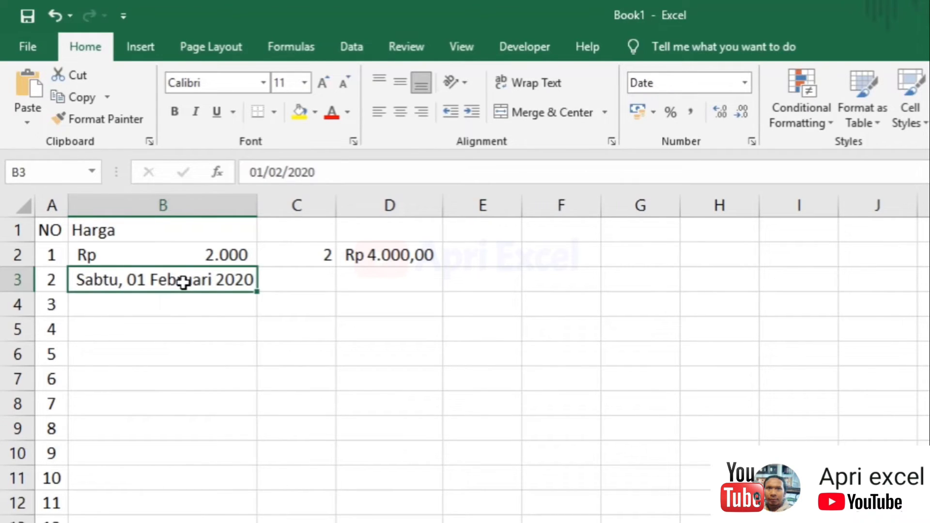
Change B3 to the 14 Maret 2012 date type, showing 01 Februari 2020
key("ctrl+1")
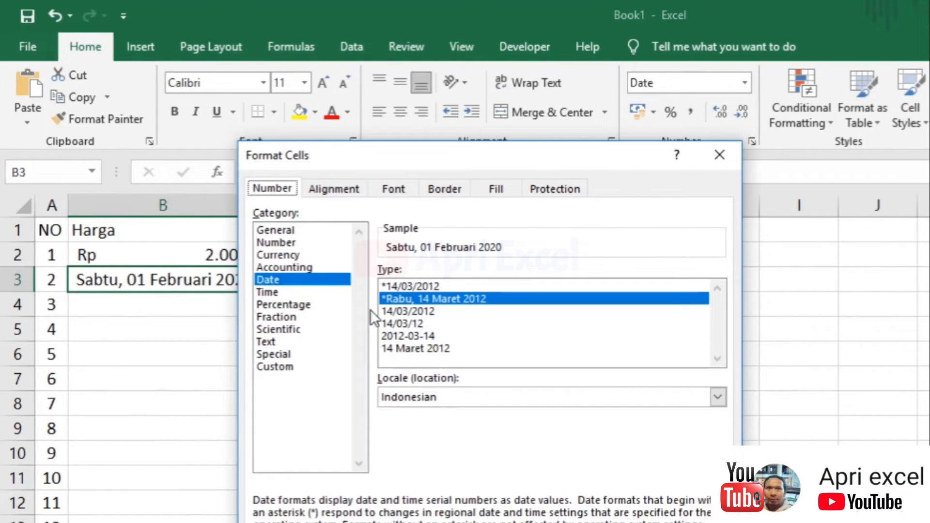
left_click(405, 312)
left_click(411, 335)
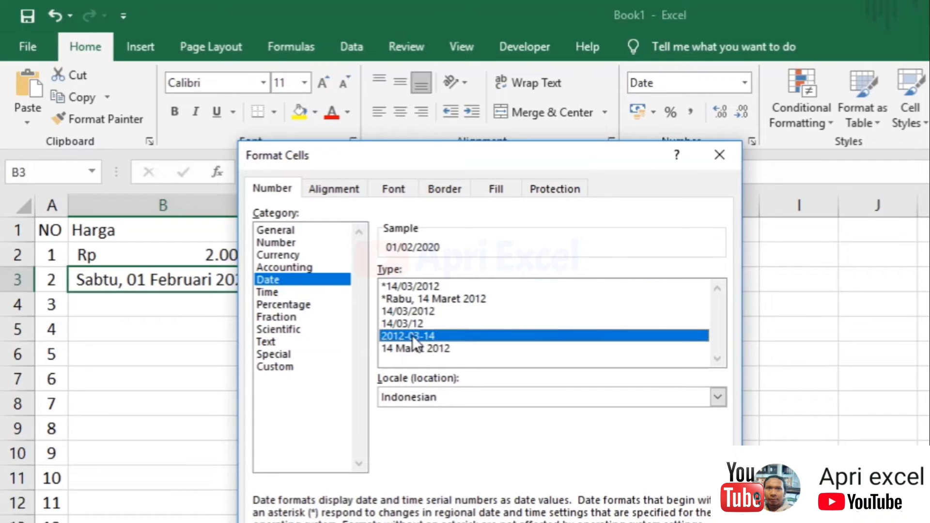
left_click(414, 348)
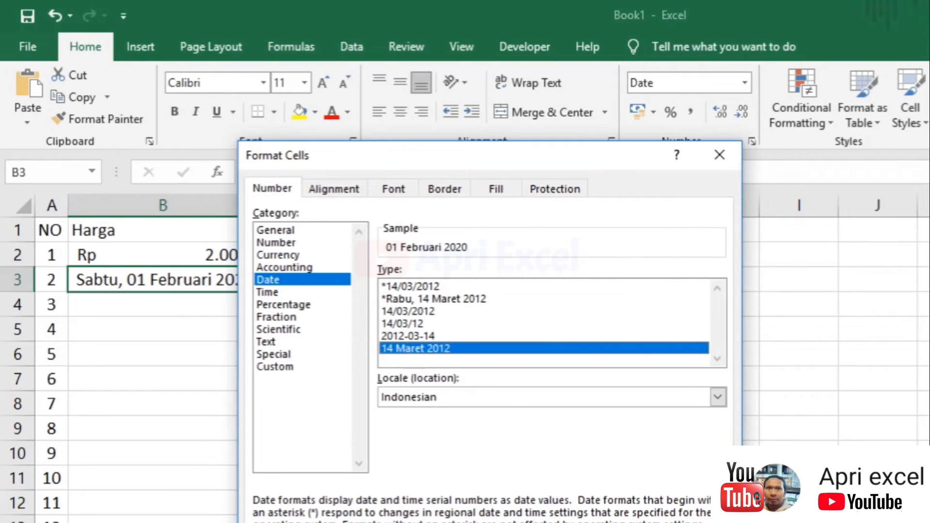
key("Return")
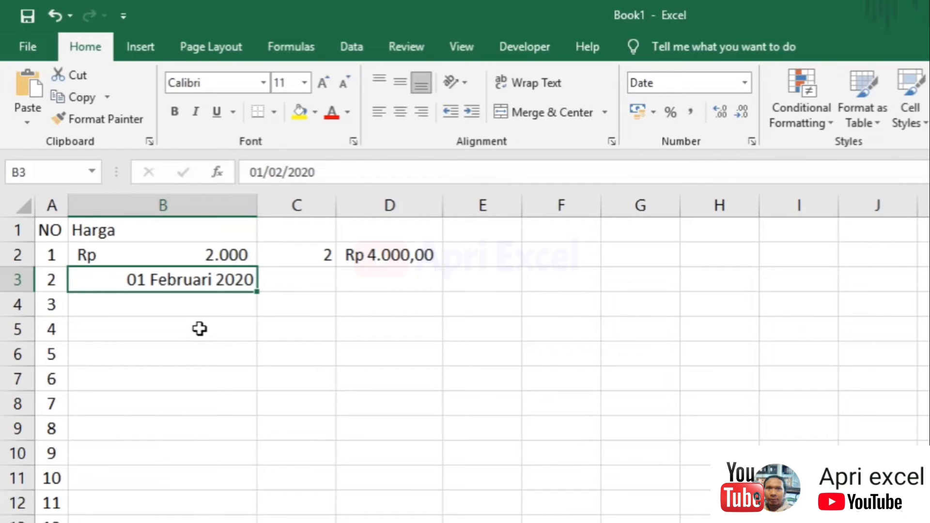
left_click(105, 233)
Delete Harga from B1 and enter telah makan in B4
key("Delete")
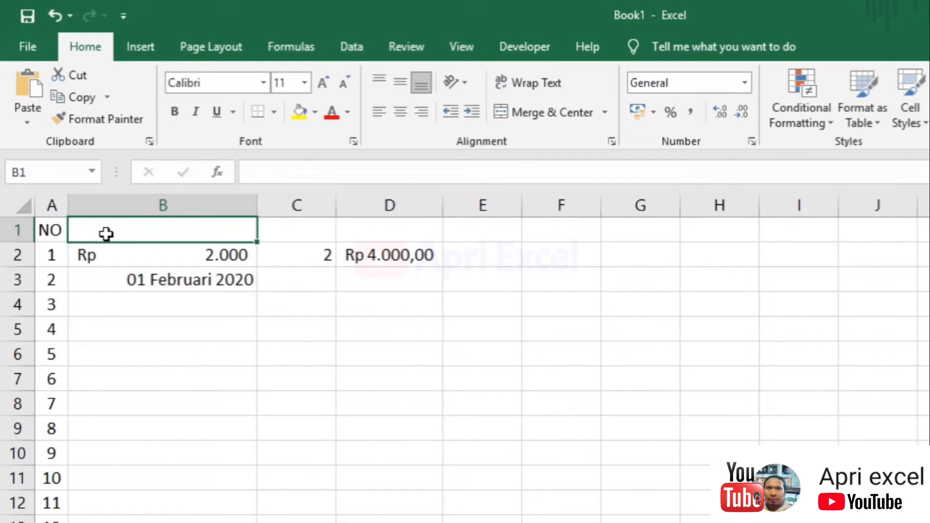
left_click(177, 309)
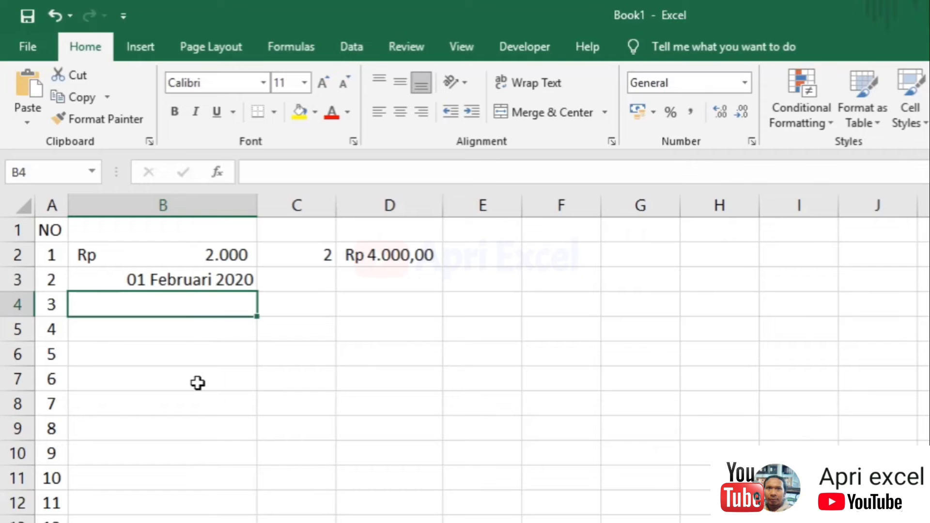
type("telah a")
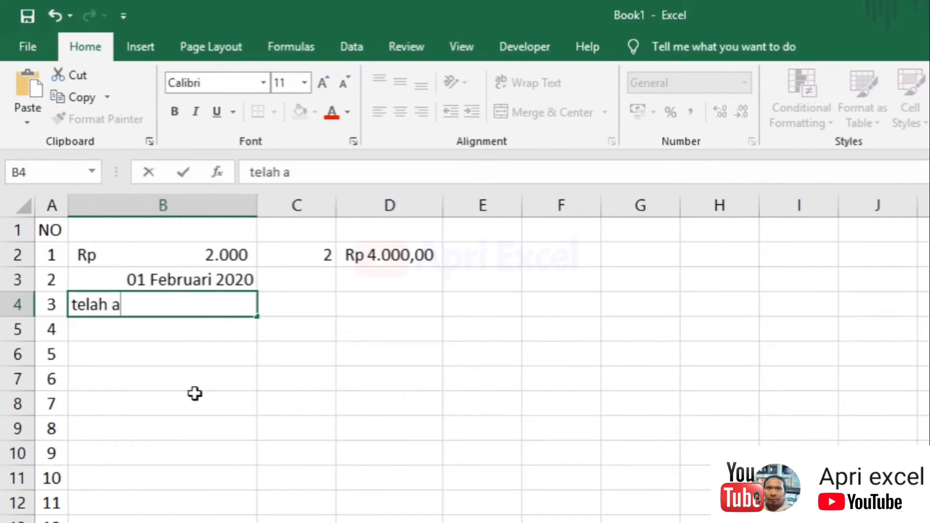
key("BackSpace")
type("makan")
key("Tab")
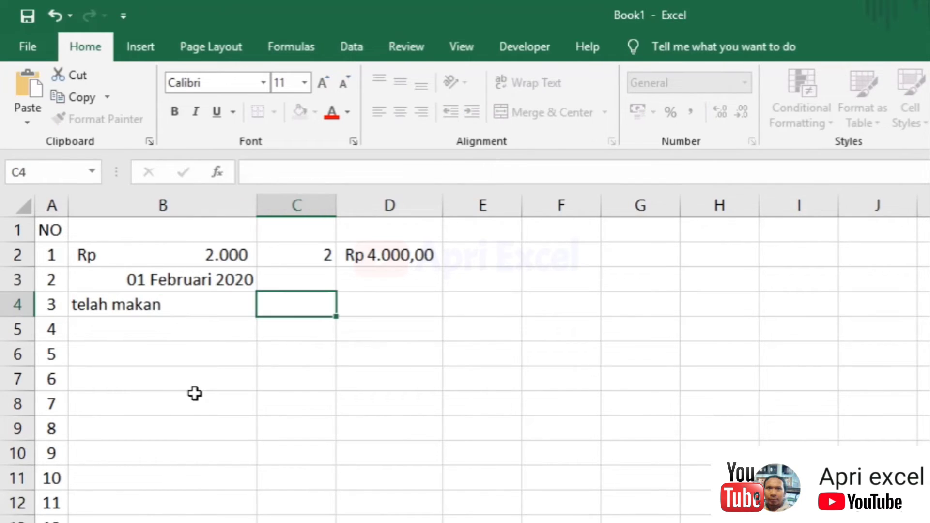
left_click(210, 296)
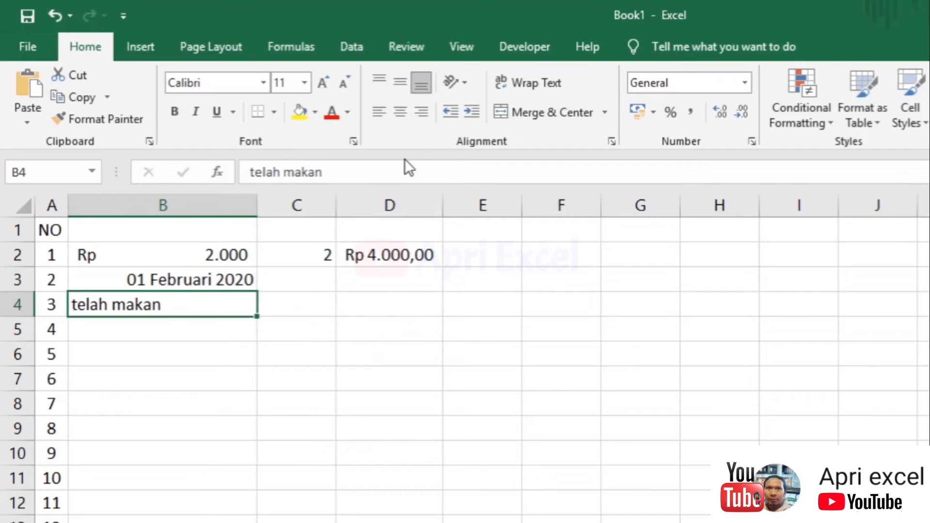
Enter the capitalised text Telah Makan in C4
left_click(316, 308)
type("Telah Makan")
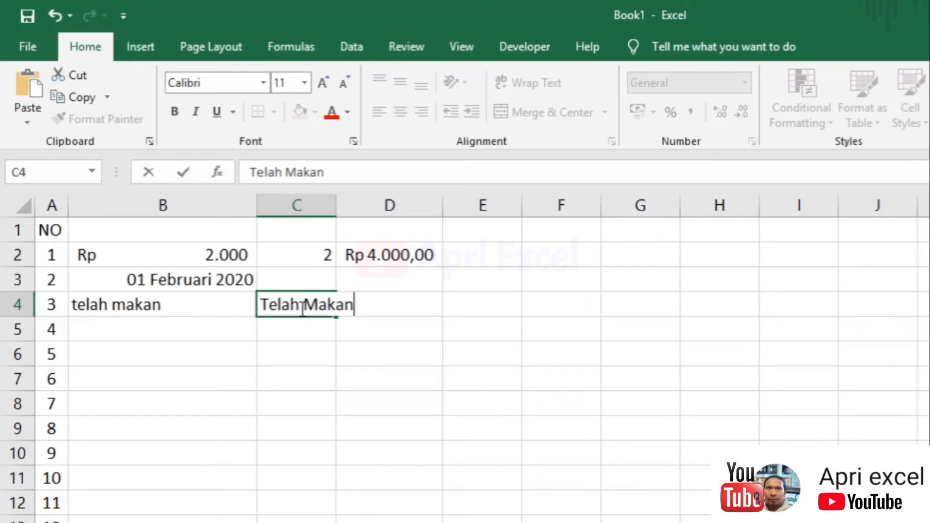
key("Return")
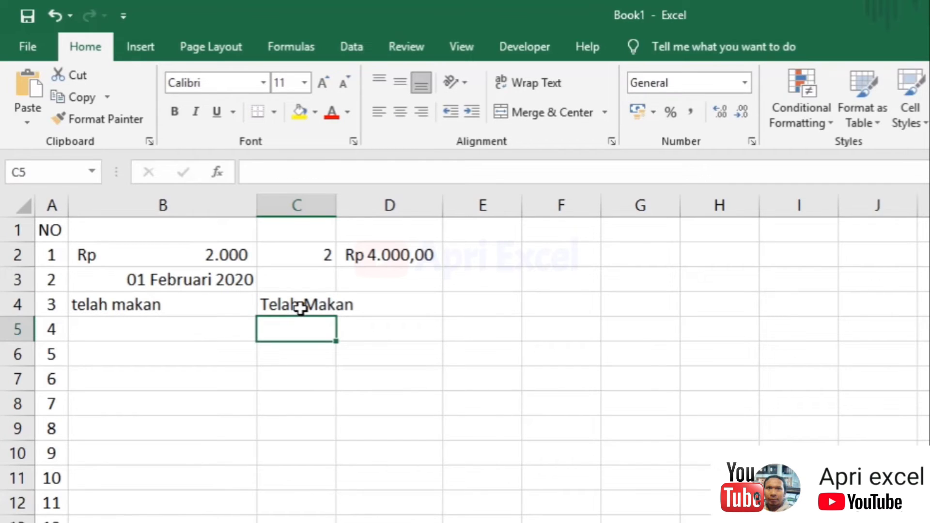
left_click(300, 309)
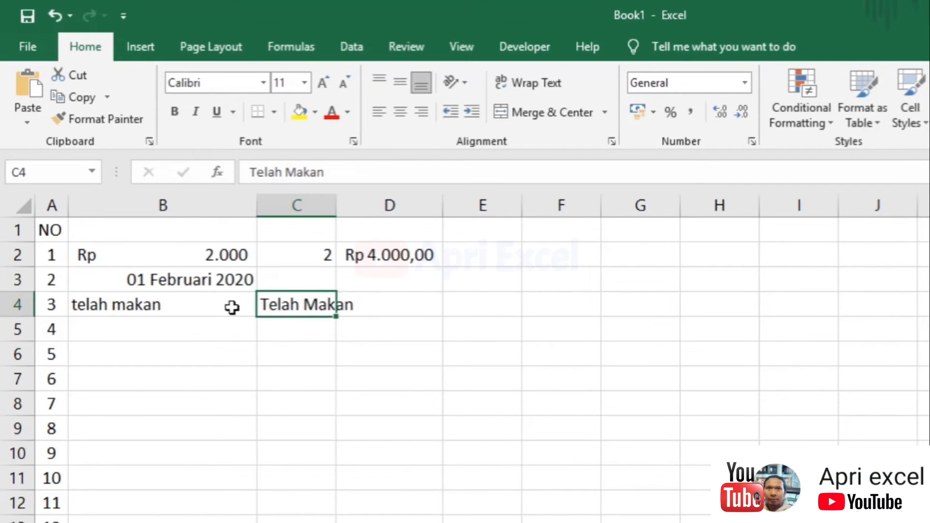
Enter the formula =UPPER(B4) in C4
type("=")
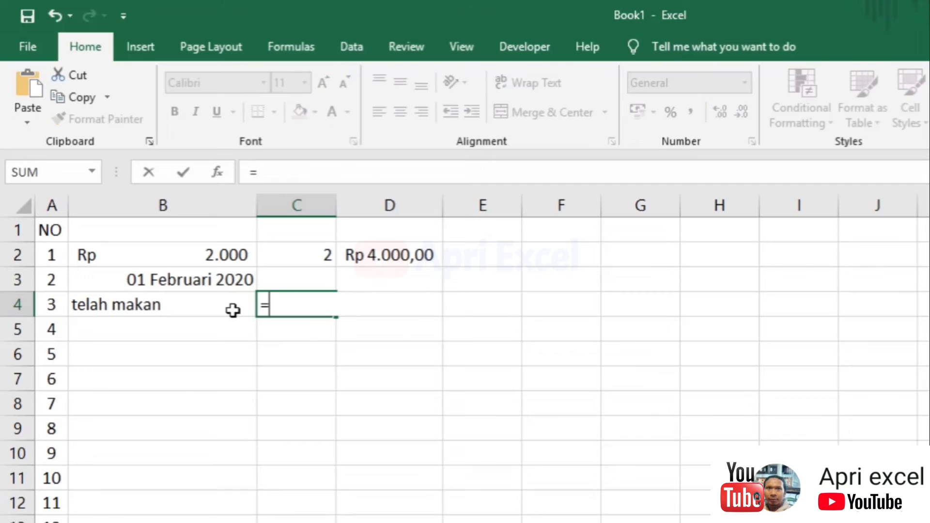
type("upper(")
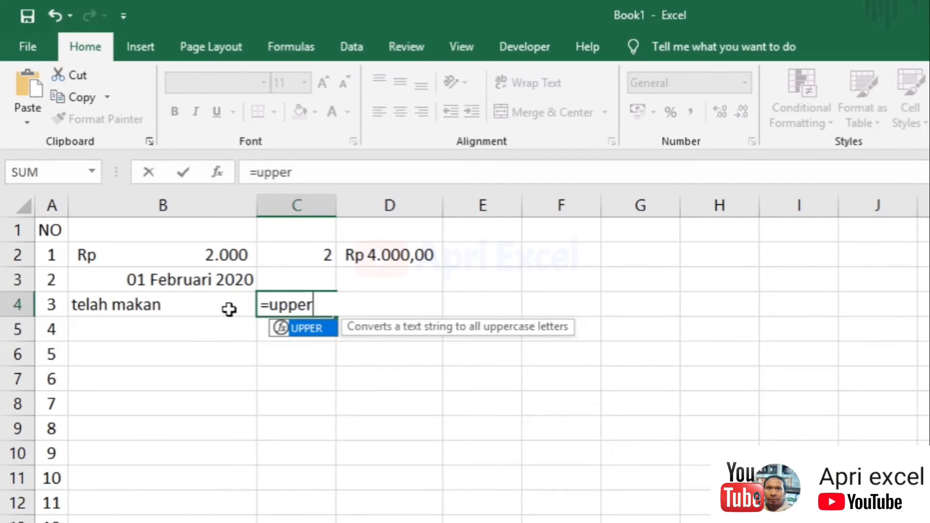
left_click(166, 299)
type(")")
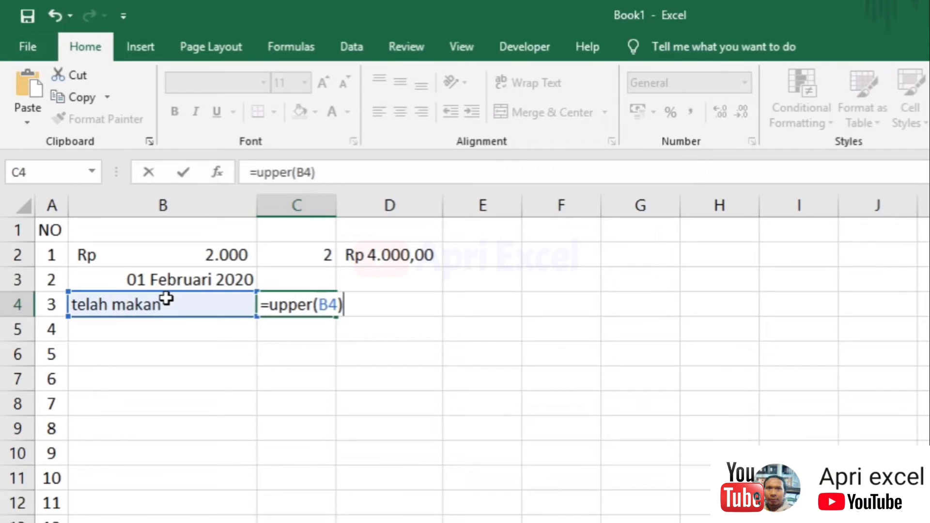
key("Return")
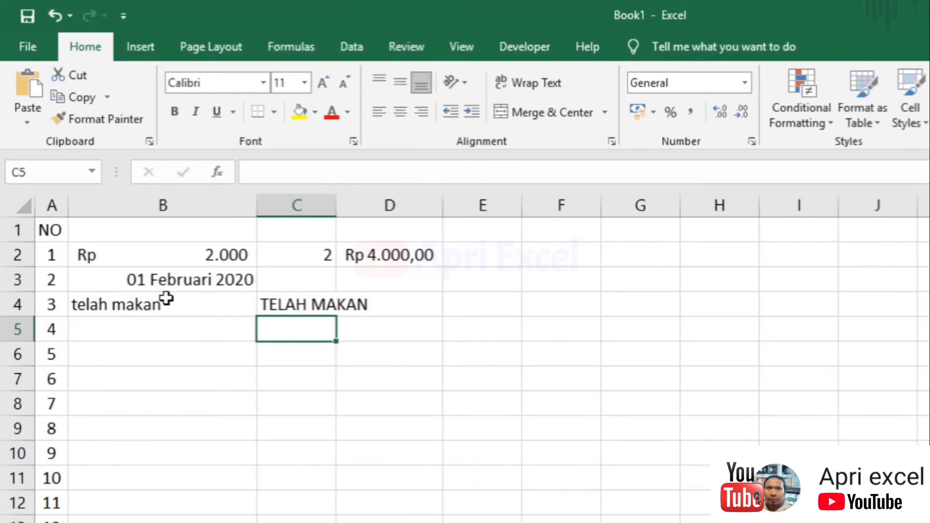
Edit C4's formula to =PROPER(B4) so it returns Telah Makan
double_click(277, 305)
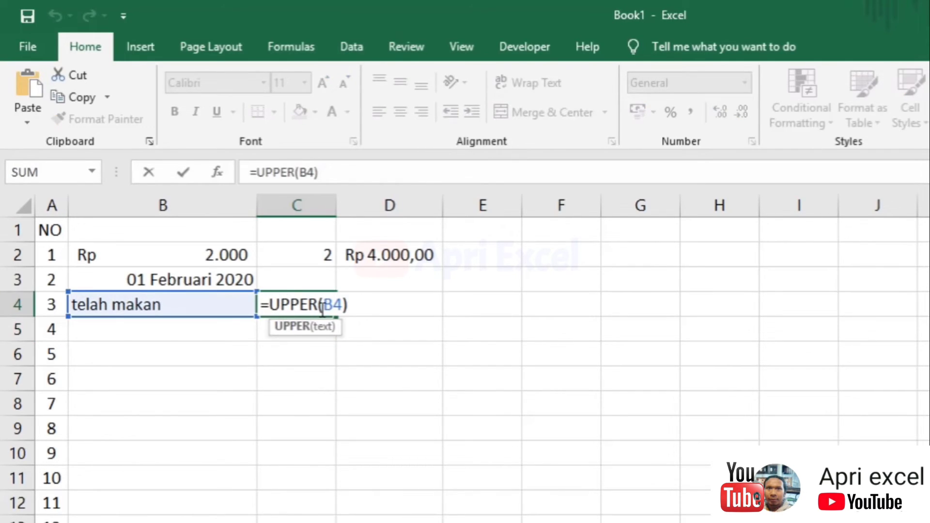
left_click_drag(318, 306, 272, 301)
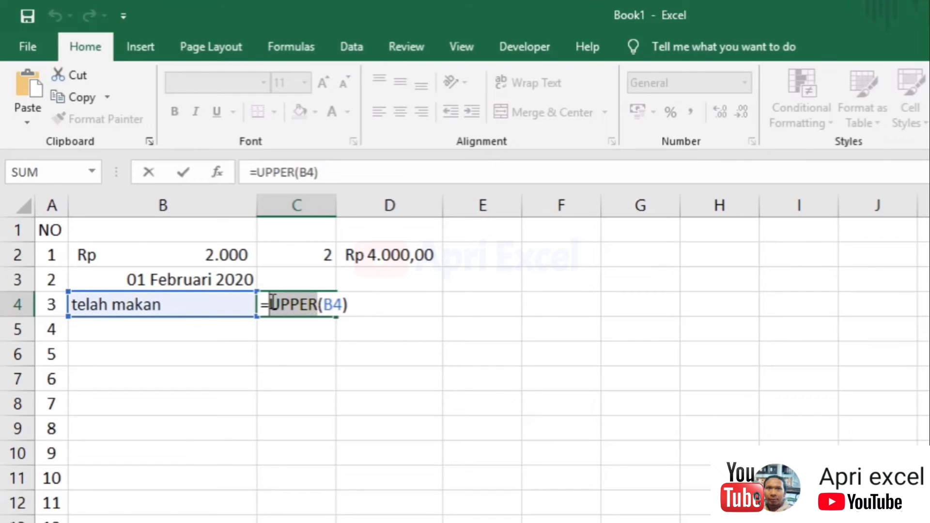
type("pr")
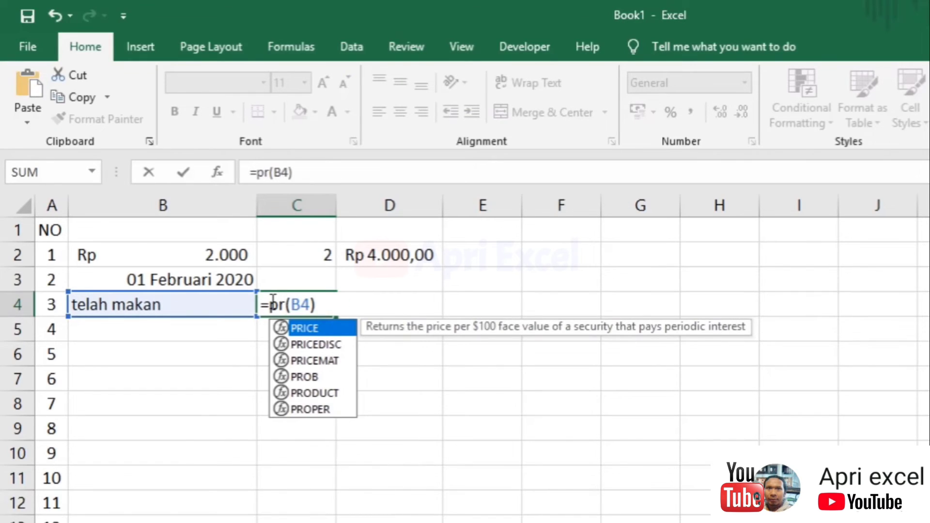
type("oper")
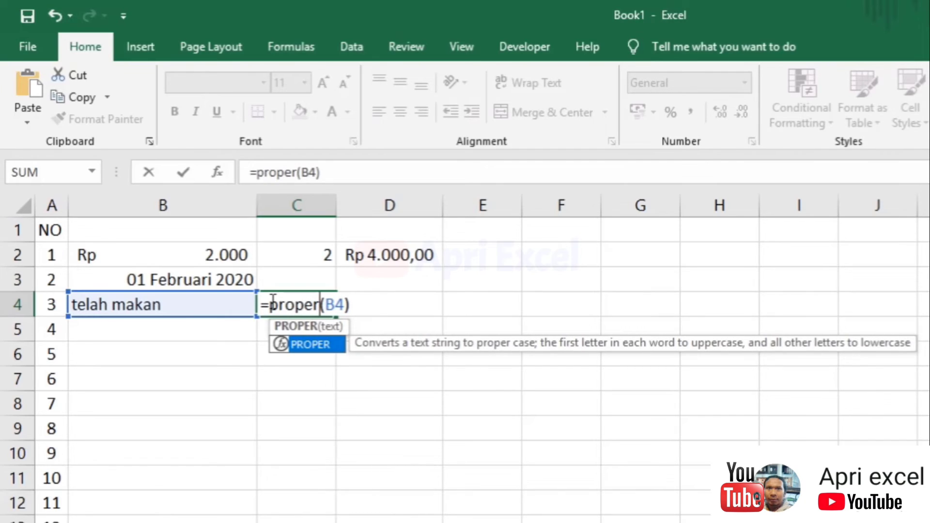
key("Return")
left_click(270, 306)
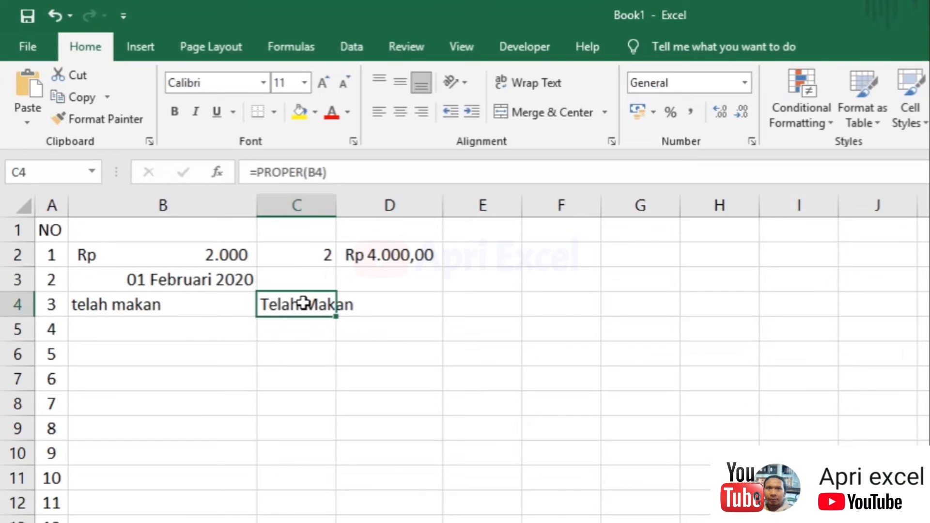
left_click(433, 364)
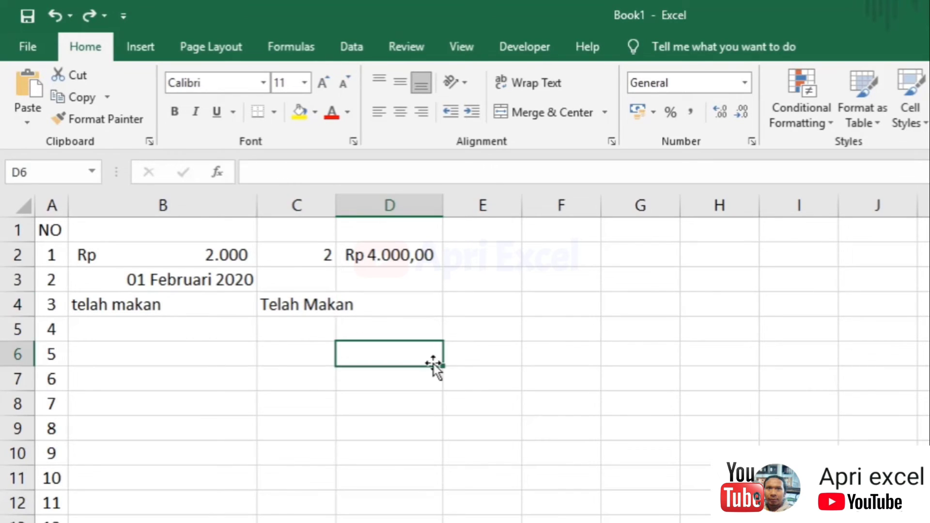
Clear the entire worksheet and delete column B
left_click(27, 209)
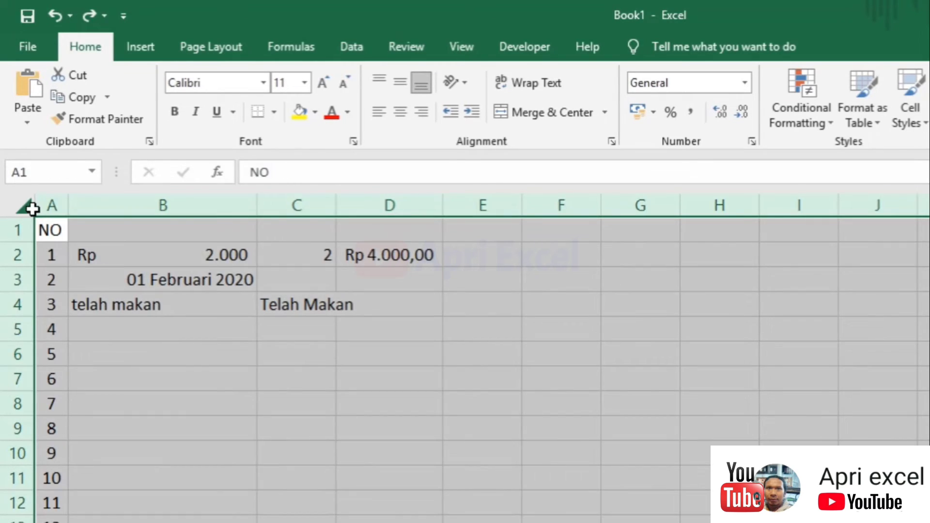
key("Delete")
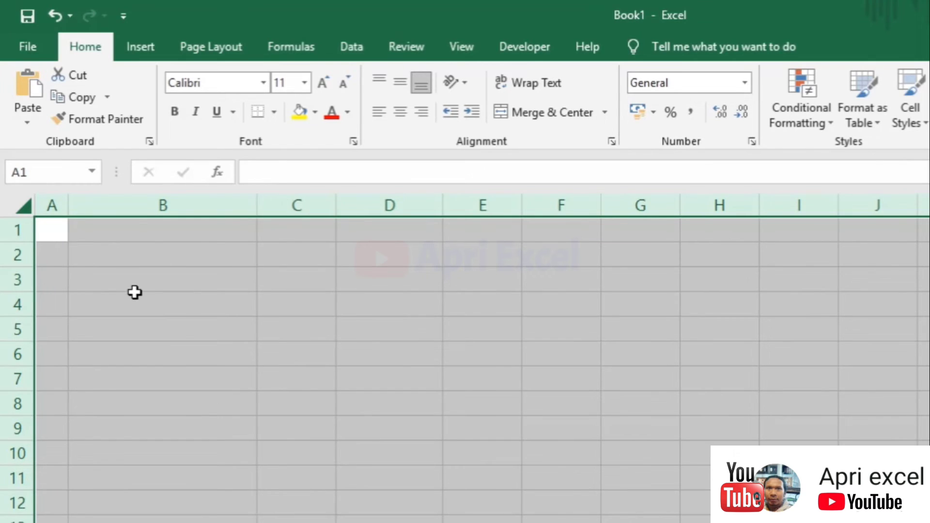
left_click(135, 291)
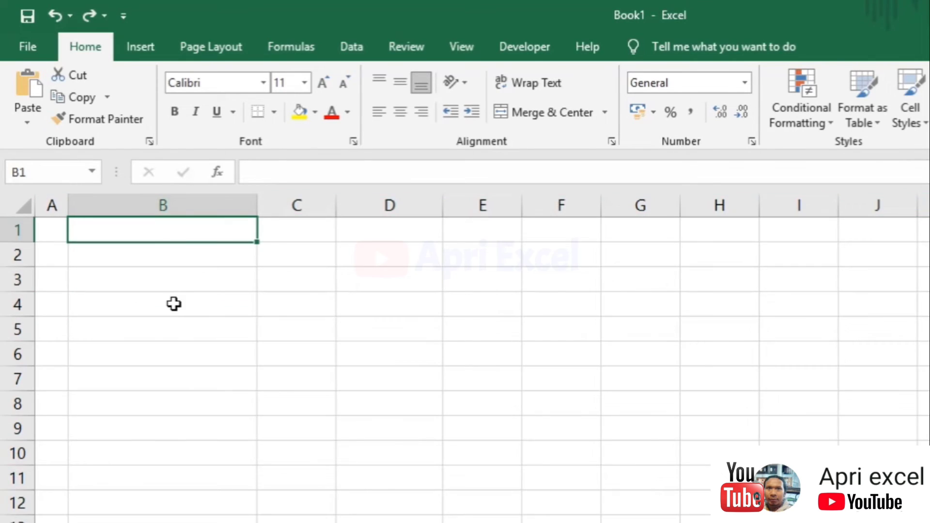
left_click(165, 202)
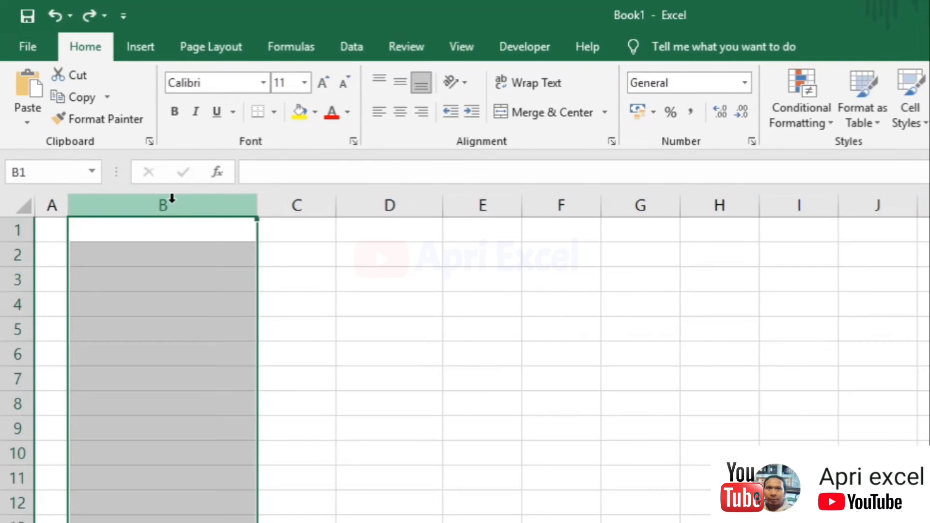
right_click(174, 203)
left_click(240, 359)
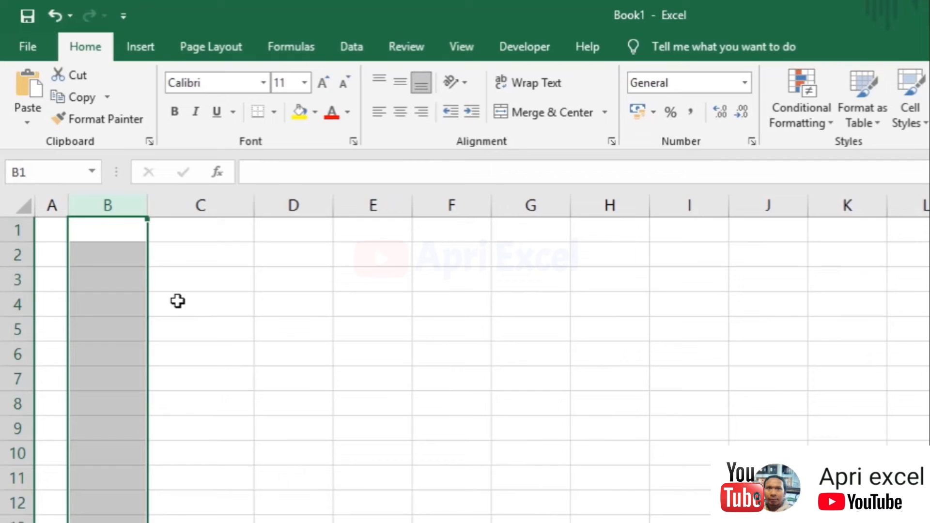
Enter JENIS KELAMIN in B1, L in B2, P in C2, and select B1:C6
left_click(123, 229)
type("JENIS KELAMIN")
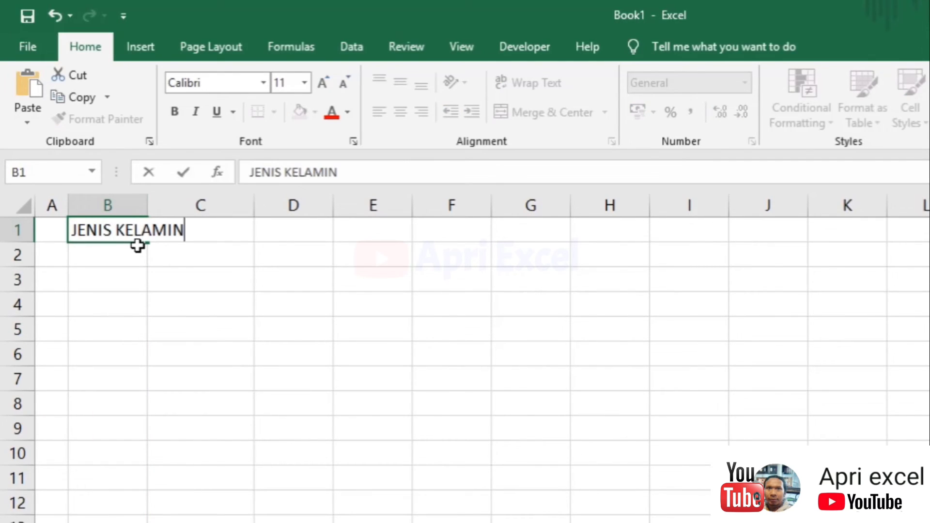
key("Return")
type("L")
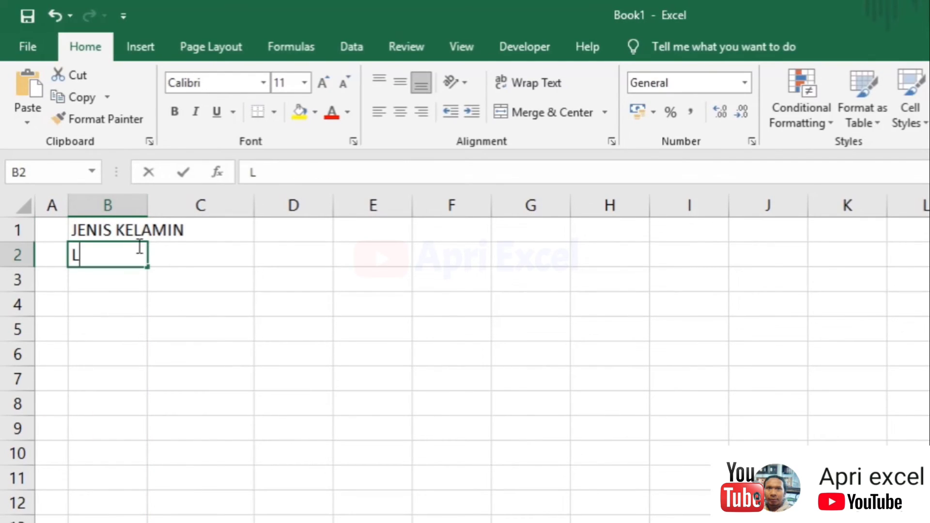
key("Tab")
type("P")
key("Tab")
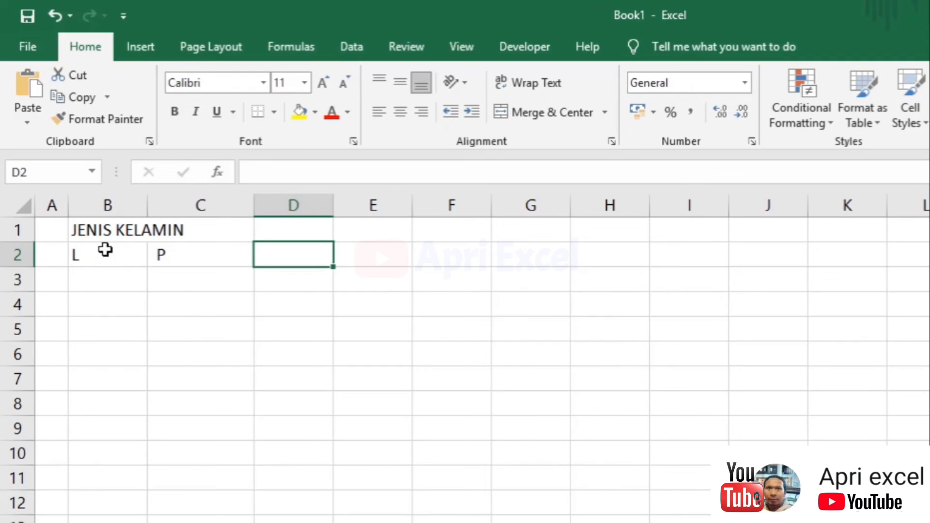
left_click_drag(107, 237, 224, 352)
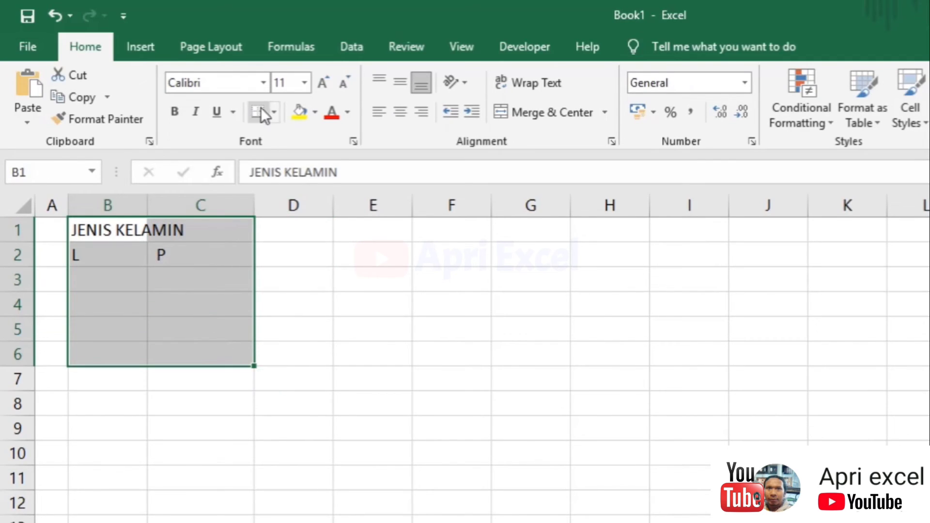
Apply All Borders to B1:C6, centre its text, then select the B1:C1 header cells
left_click(275, 112)
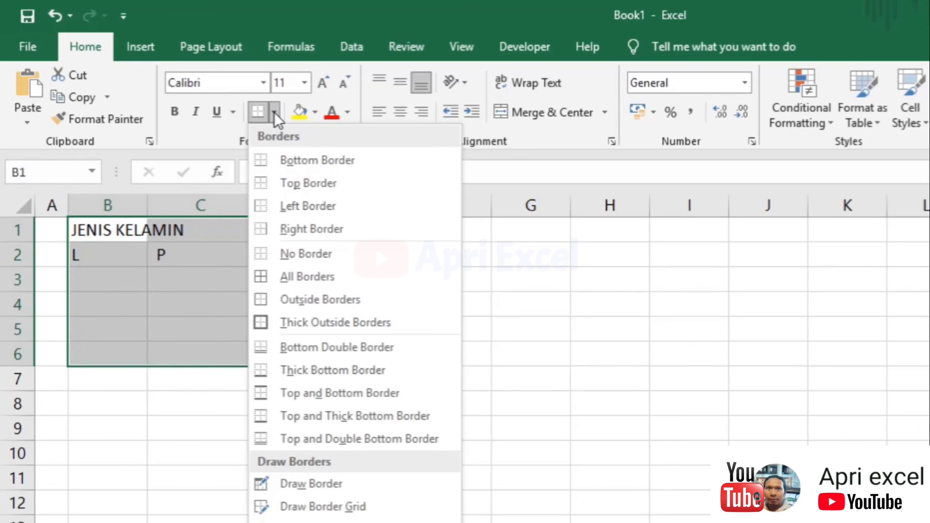
left_click(307, 279)
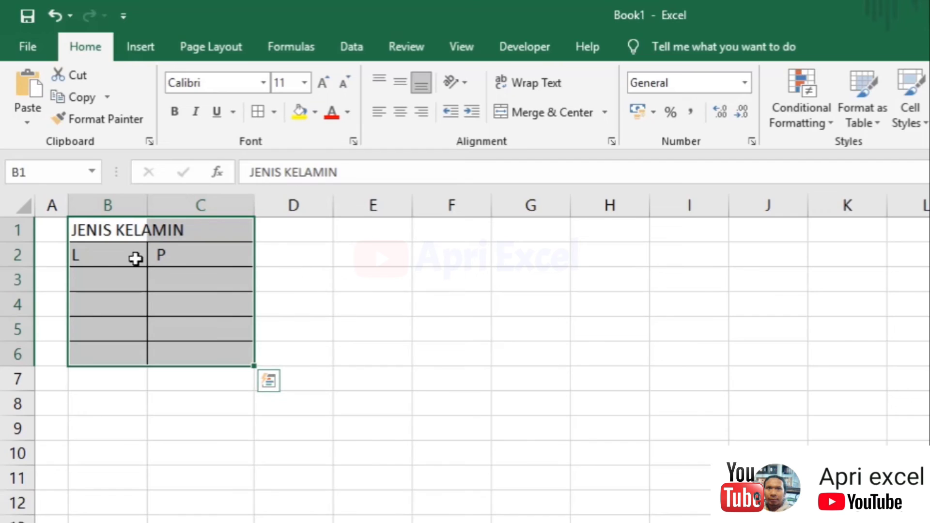
left_click(397, 113)
left_click(270, 285)
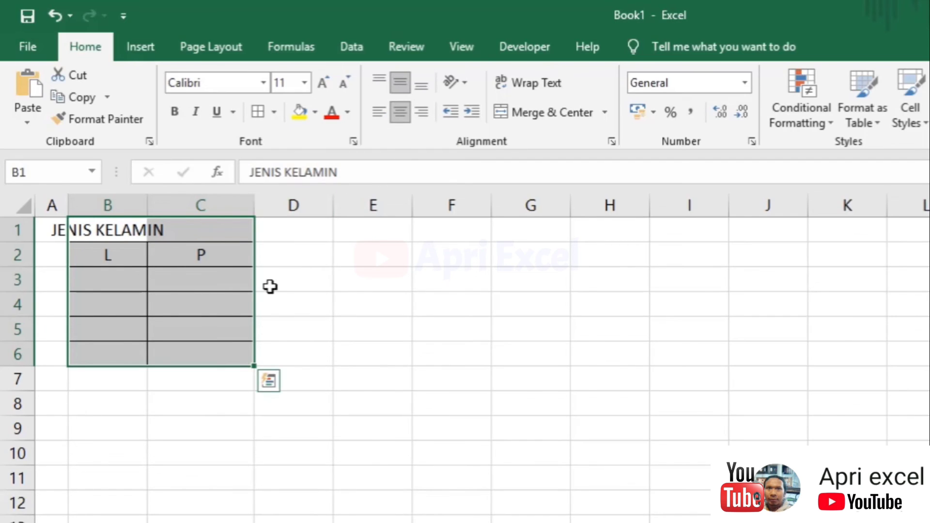
left_click_drag(128, 226, 217, 237)
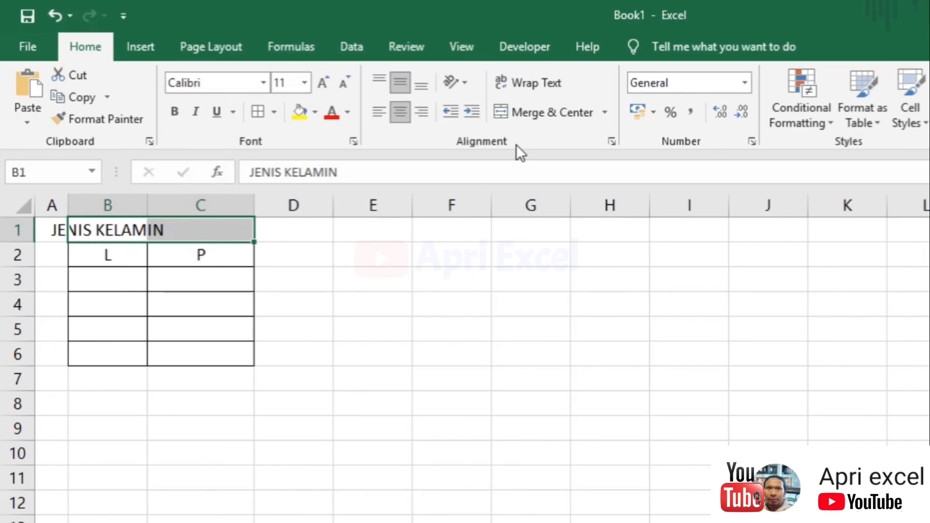
Merge and centre JENIS KELAMIN across B1:C1, bold L and P, and fill the header yellow
left_click(522, 111)
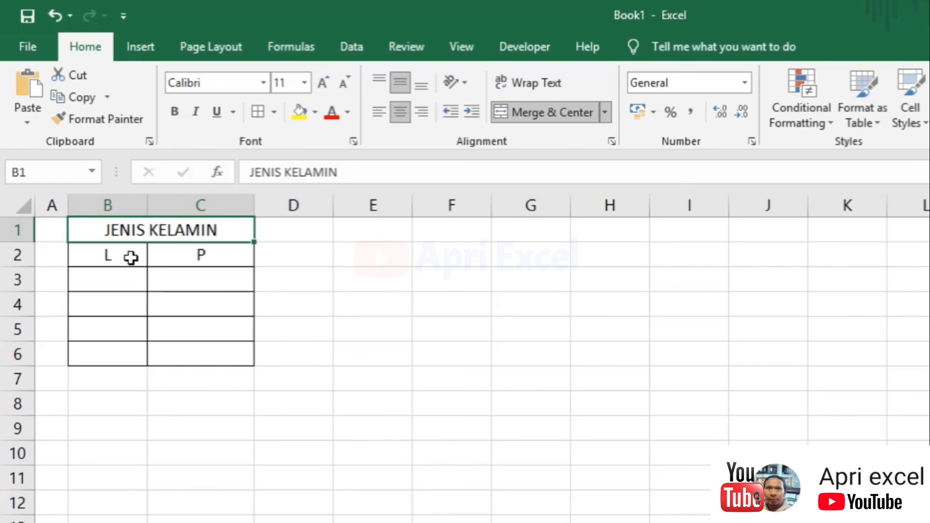
left_click_drag(123, 256, 181, 255)
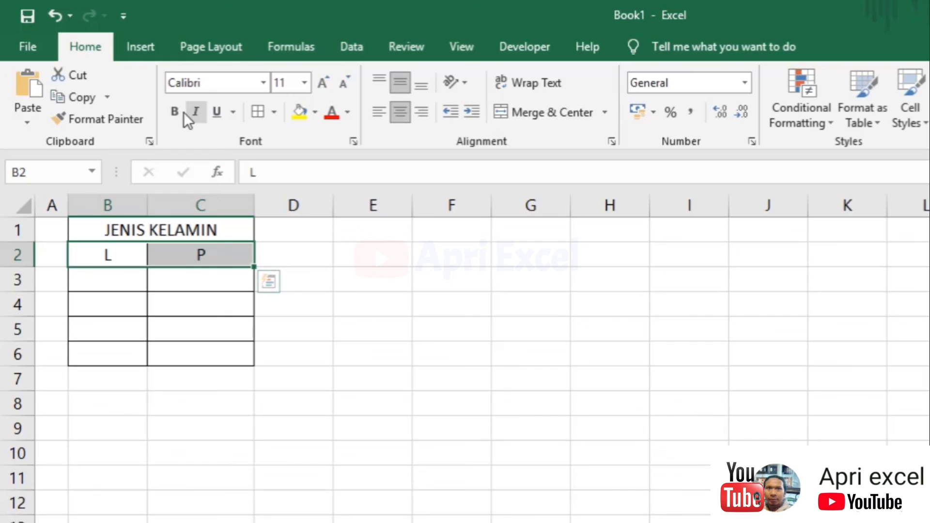
left_click(172, 112)
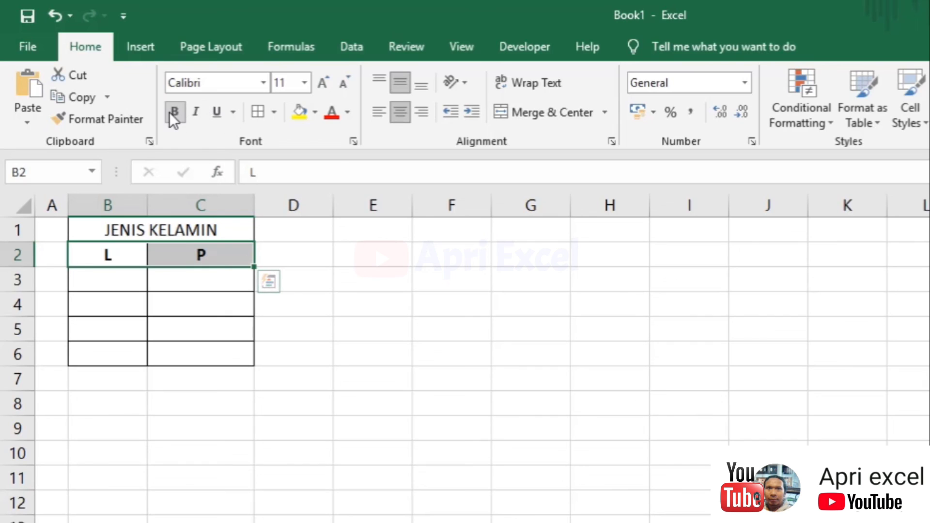
left_click(206, 230)
left_click(300, 112)
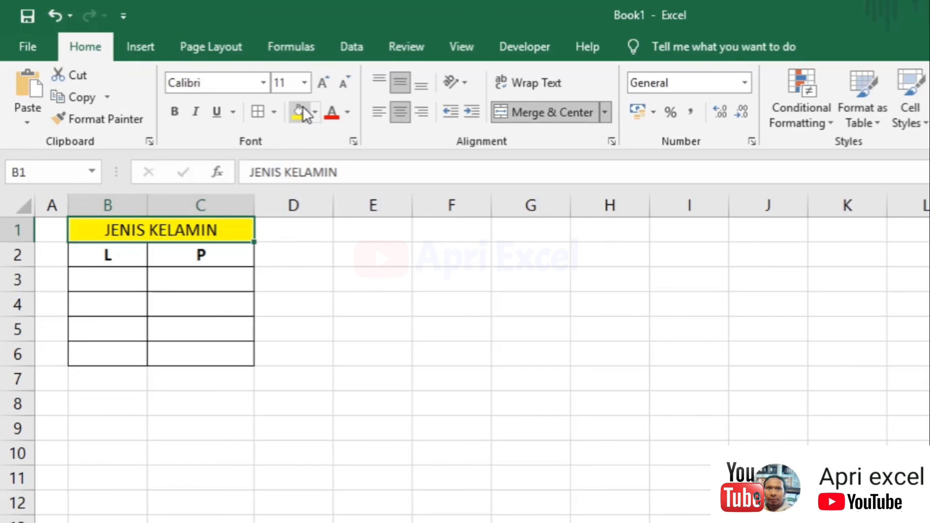
left_click(290, 279)
Widen column B and make the merged JENIS KELAMIN header bold at 18 point
left_click_drag(148, 204, 171, 208)
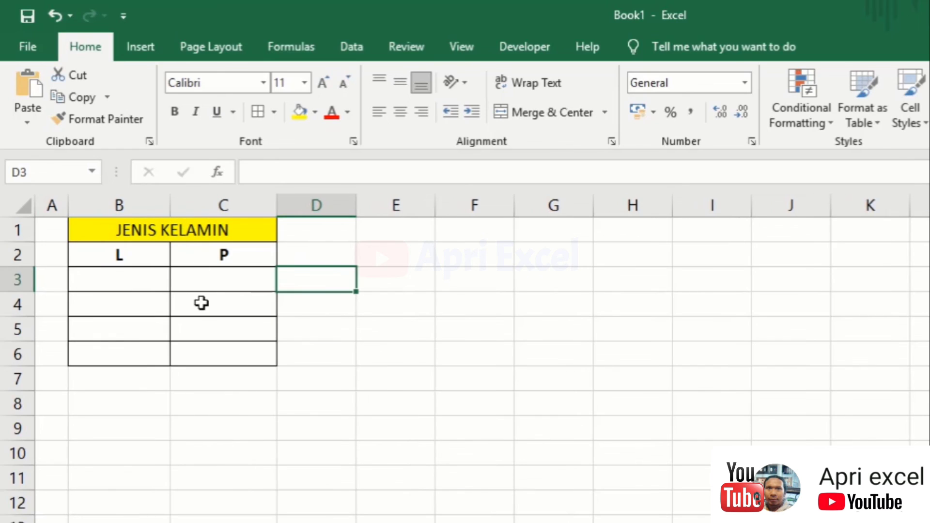
left_click(197, 285)
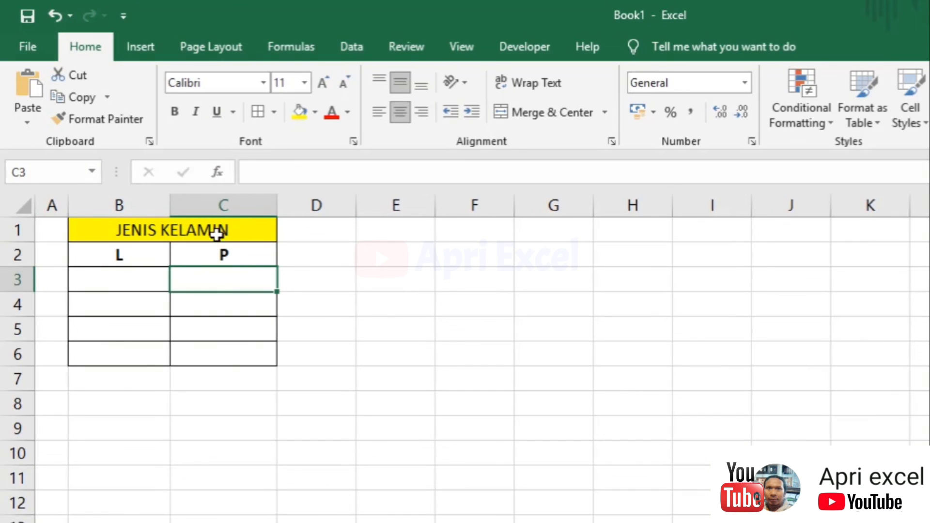
left_click(218, 230)
left_click(186, 110)
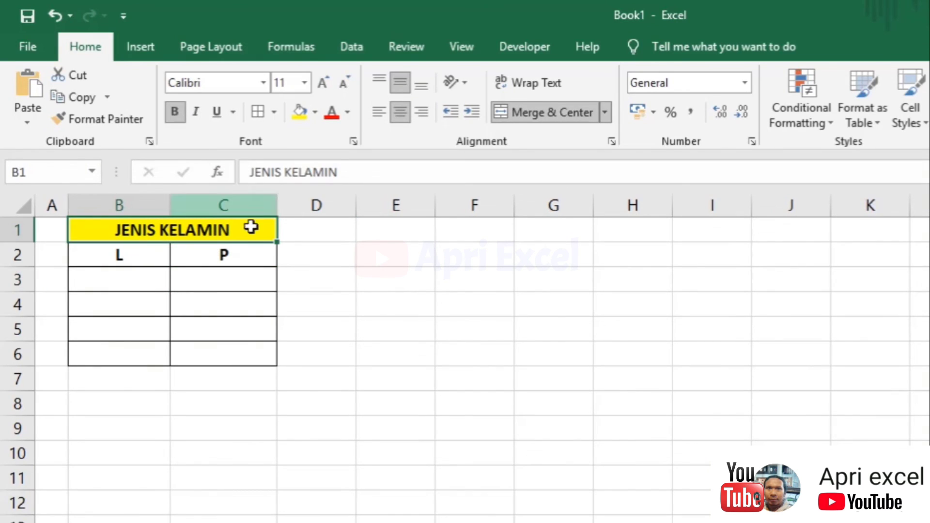
left_click(320, 304)
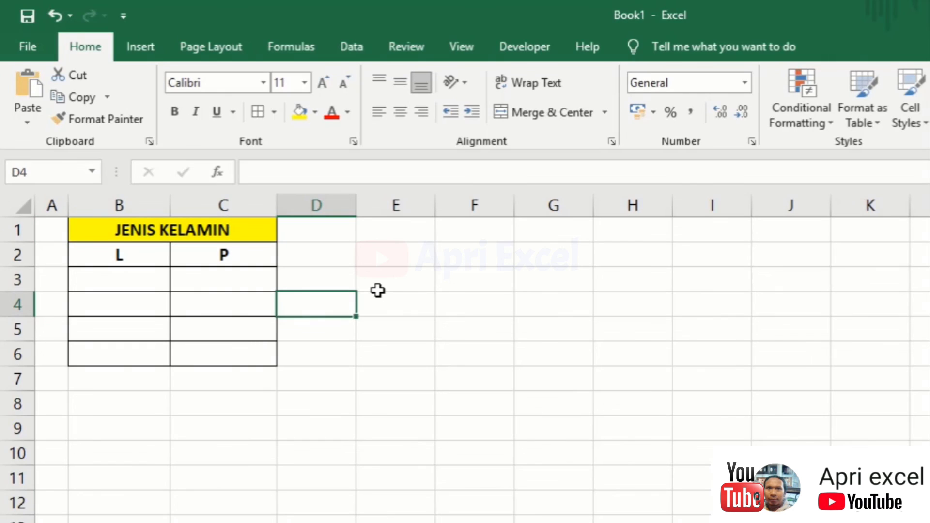
left_click(208, 231)
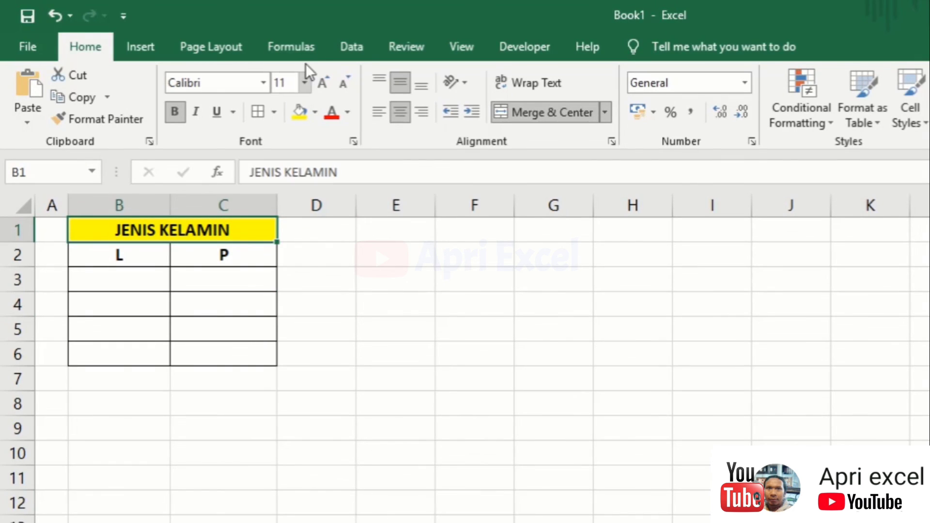
left_click(305, 82)
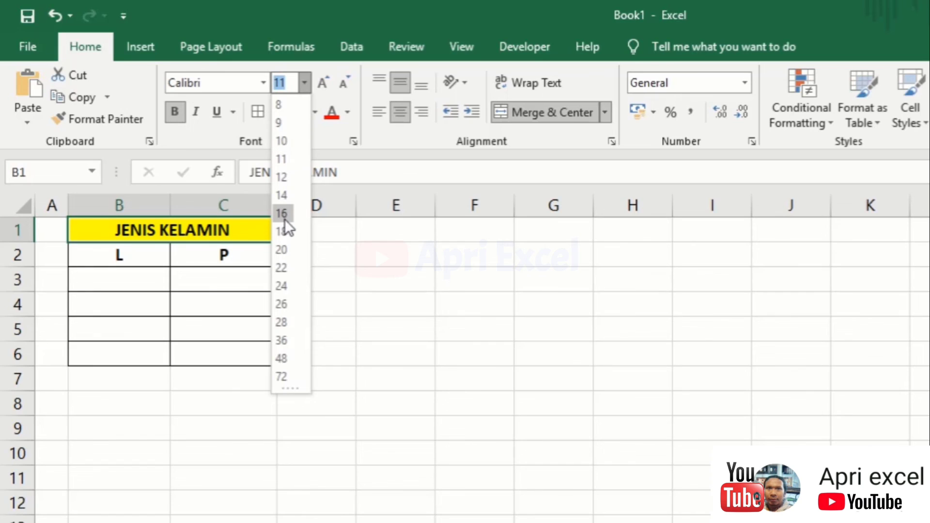
left_click(284, 231)
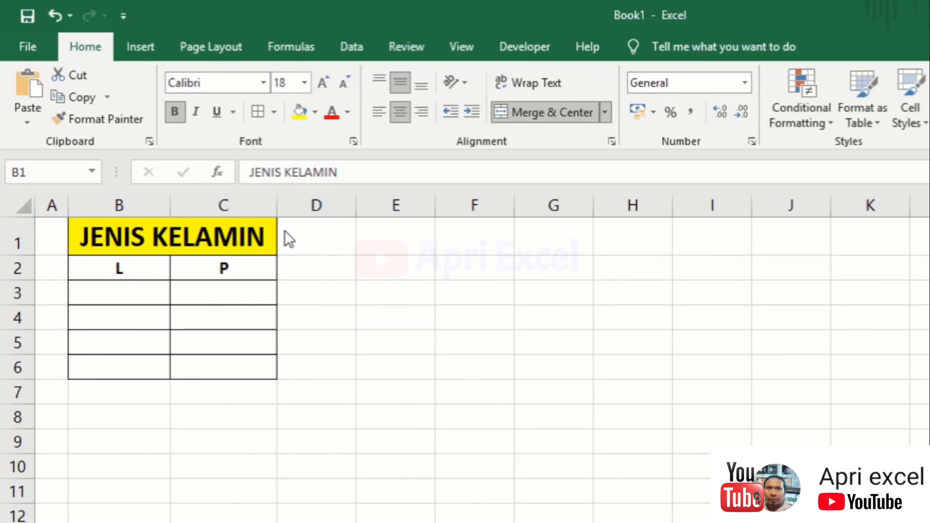
left_click(308, 287)
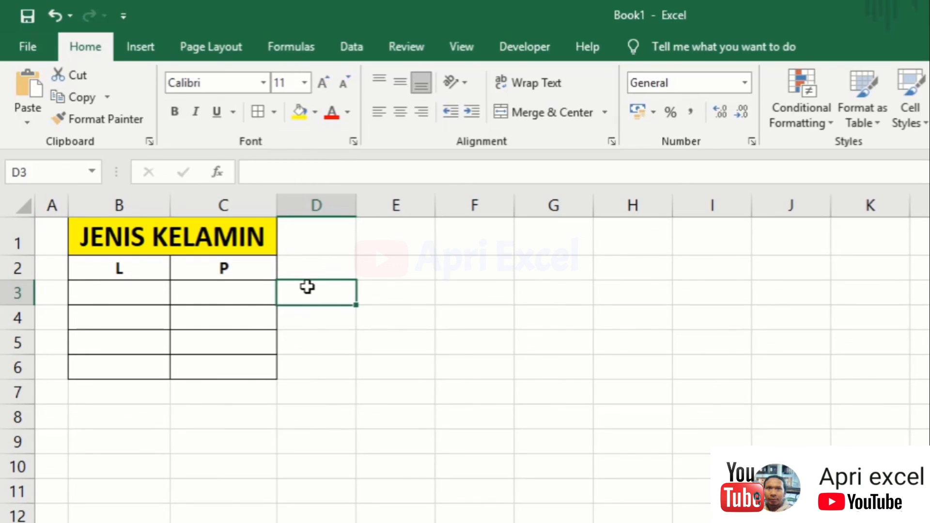